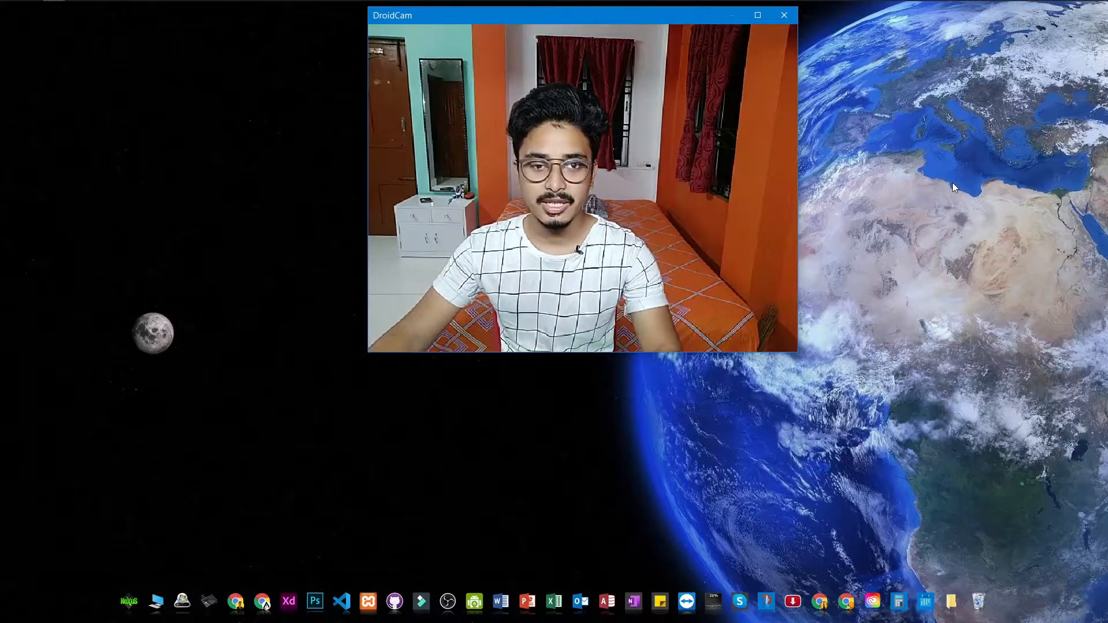
# Step: Launch Google Chrome from the desktop dock
pyautogui.click(262, 601)
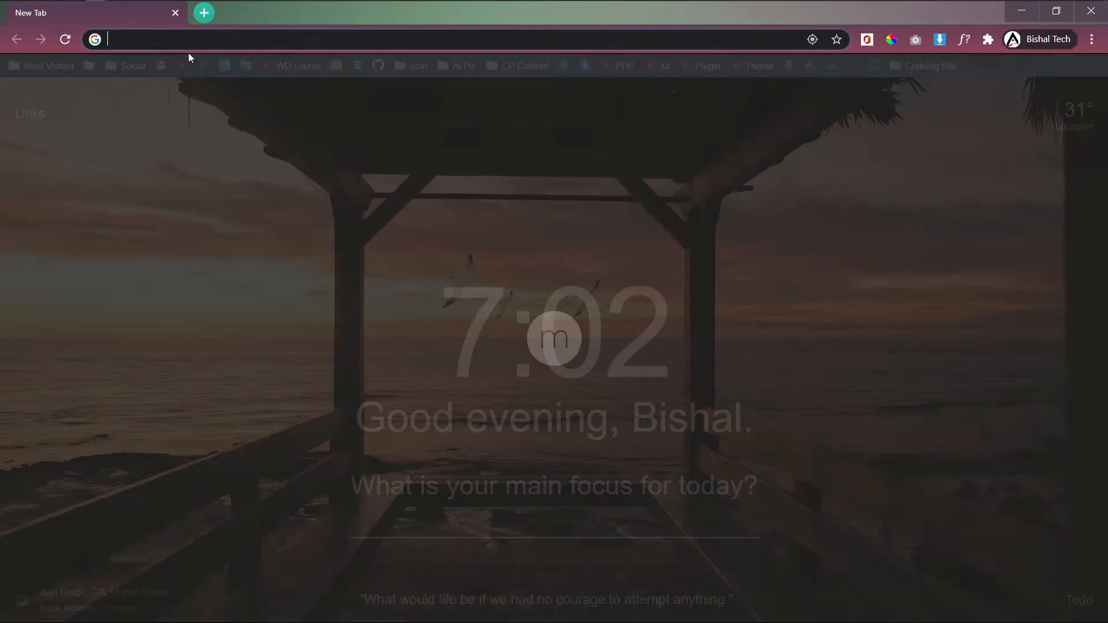
# Step: Search Google for 'wordpress'
pyautogui.click(205, 40)
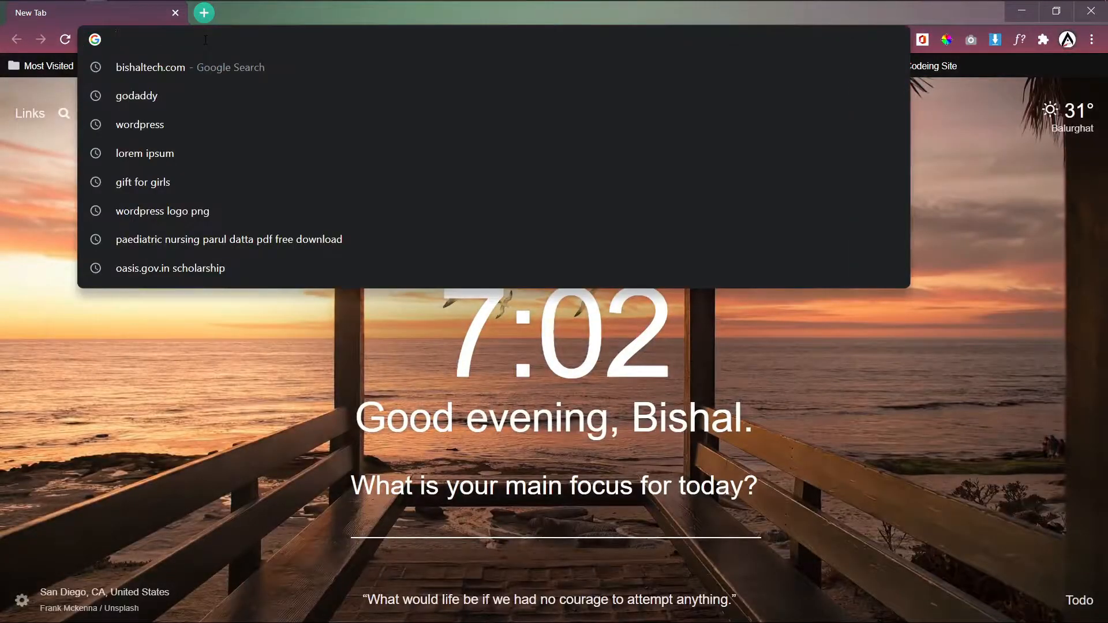
pyautogui.write('wordpress')
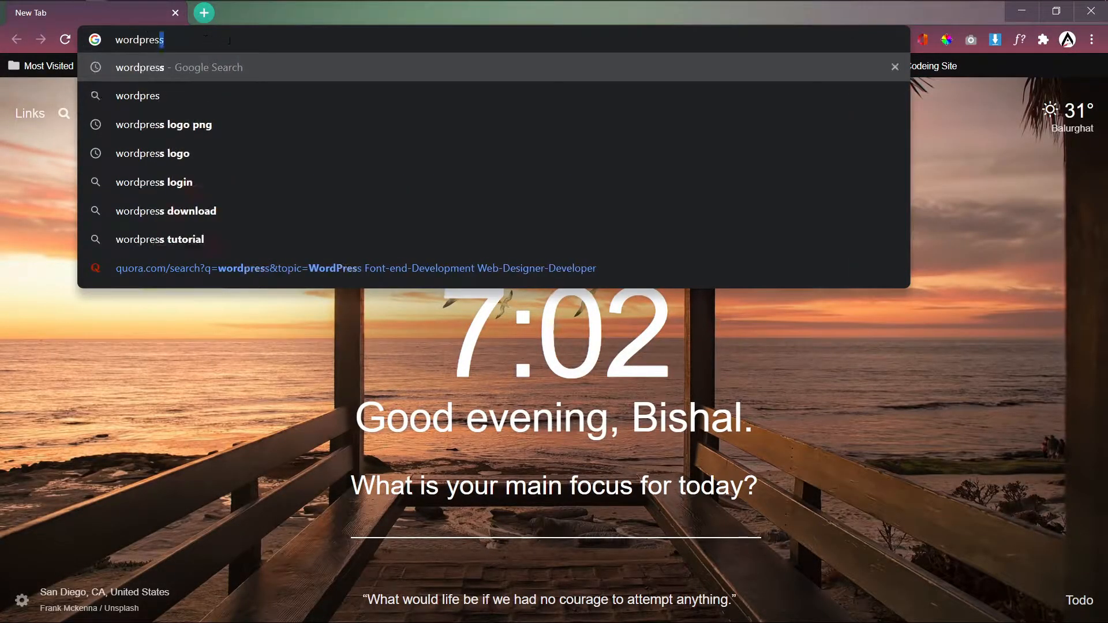
pyautogui.press('Return')
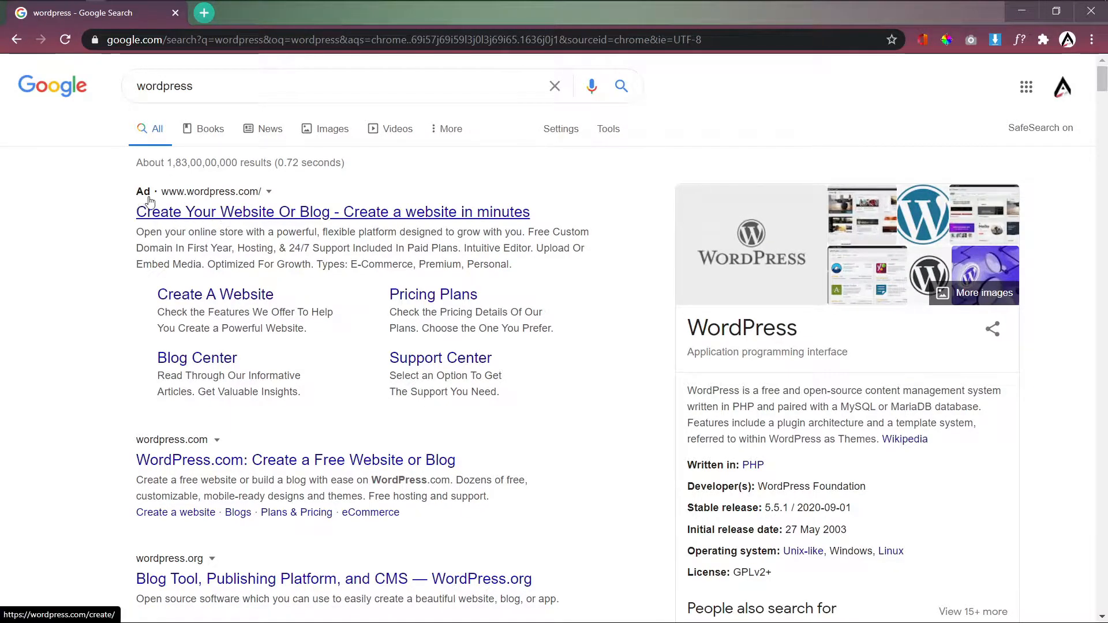
# Step: Visit the sponsored WordPress.com page, then return to the results and scroll to wordpress.org
pyautogui.click(240, 203)
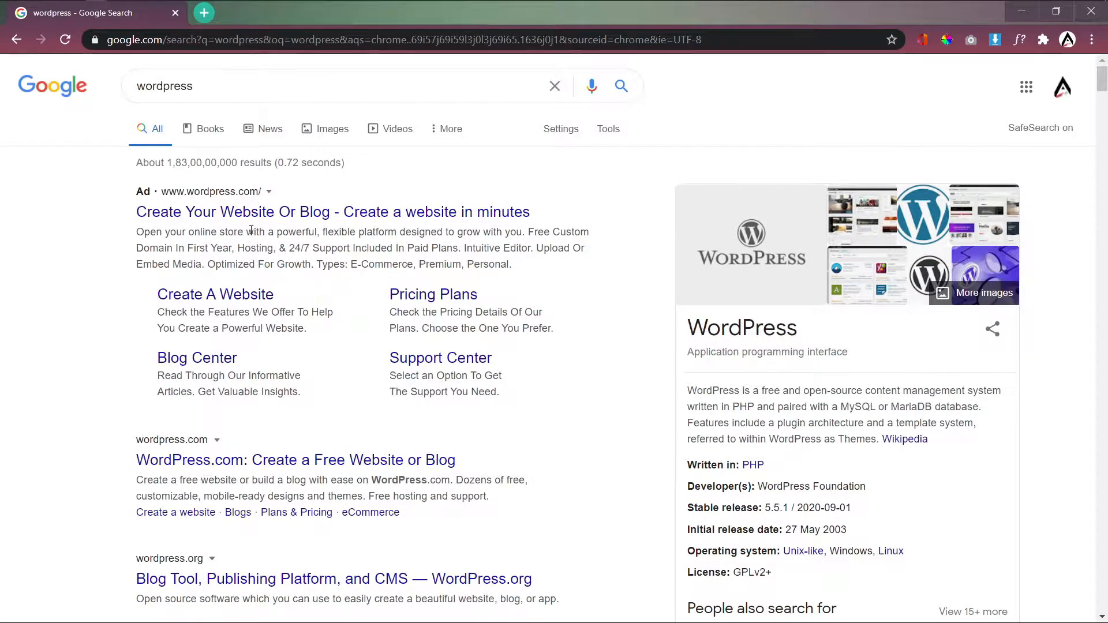
pyautogui.click(271, 213)
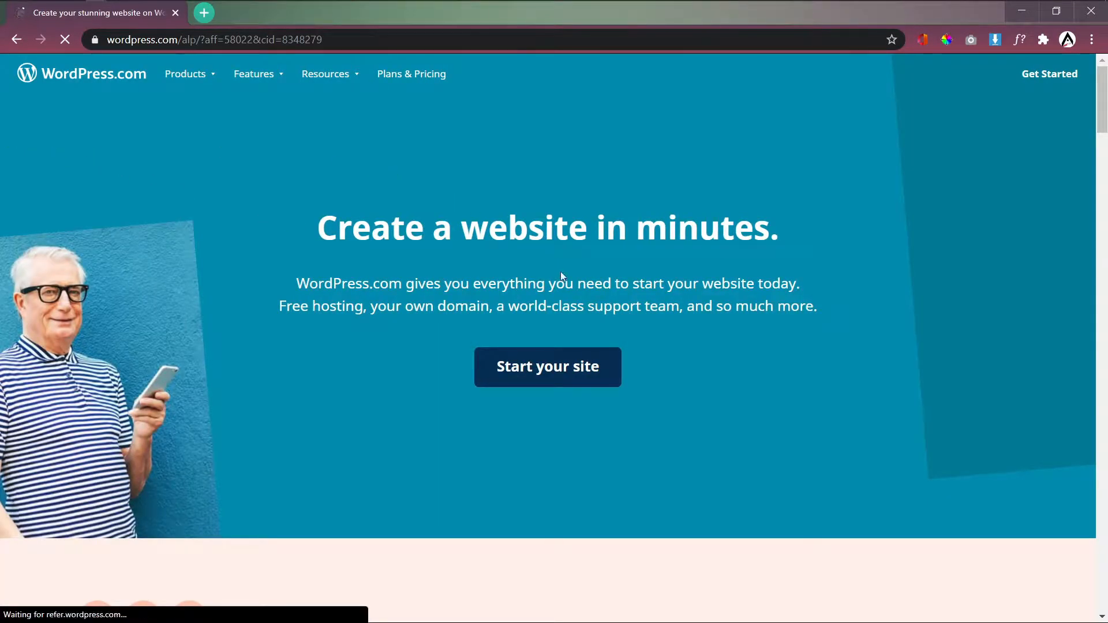
pyautogui.scroll(-2, 681, 266)
pyautogui.scroll(-3, 679, 274)
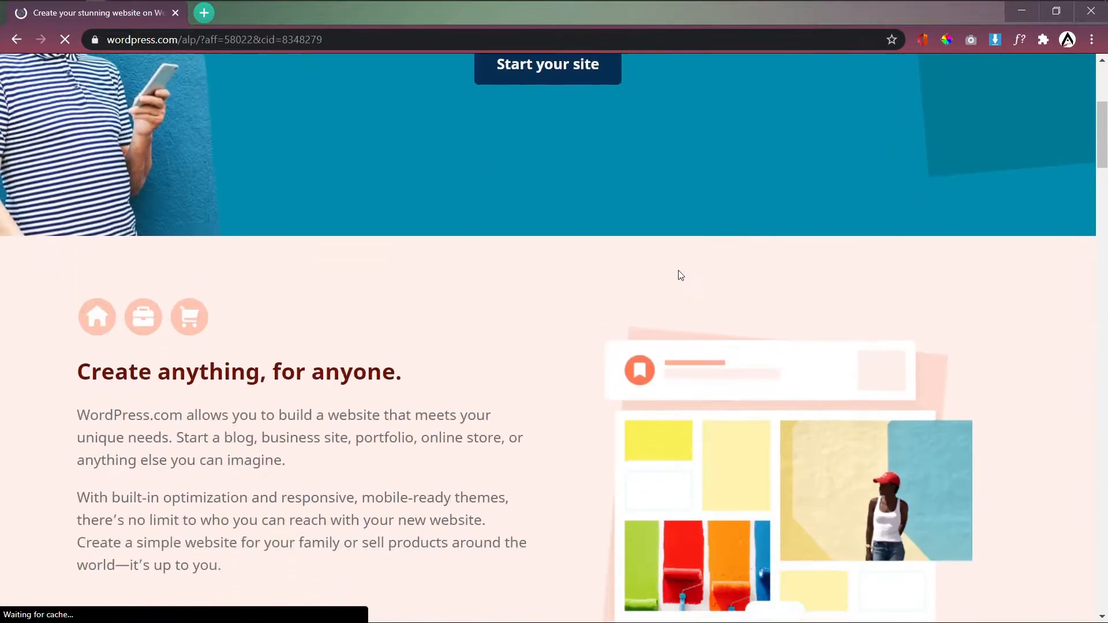
pyautogui.scroll(5, 344, 218)
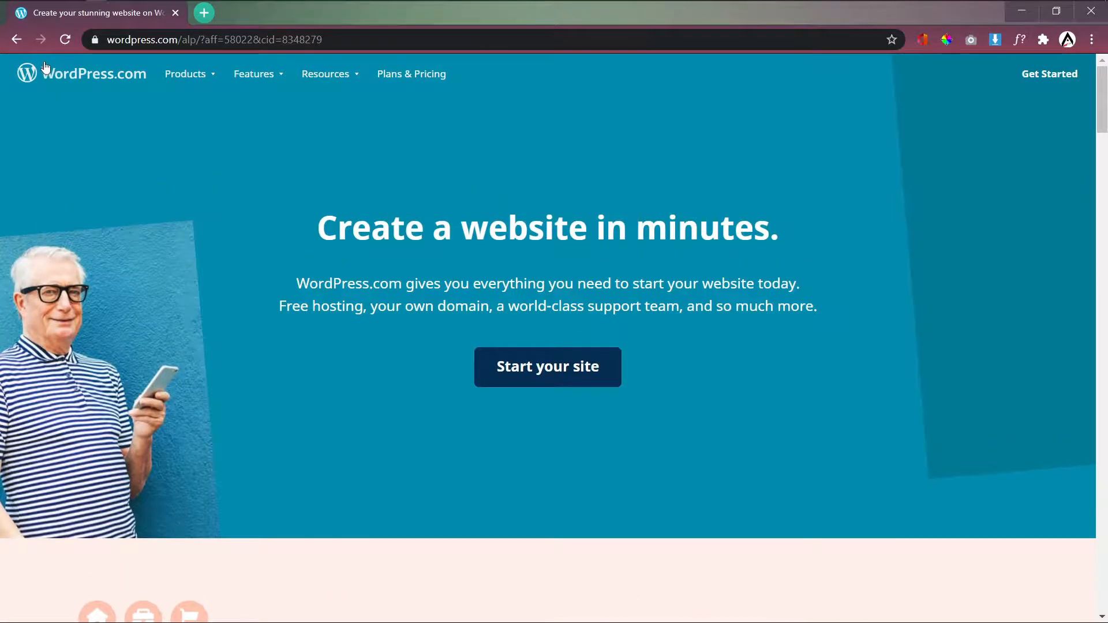
pyautogui.click(16, 39)
pyautogui.scroll(-4, 234, 283)
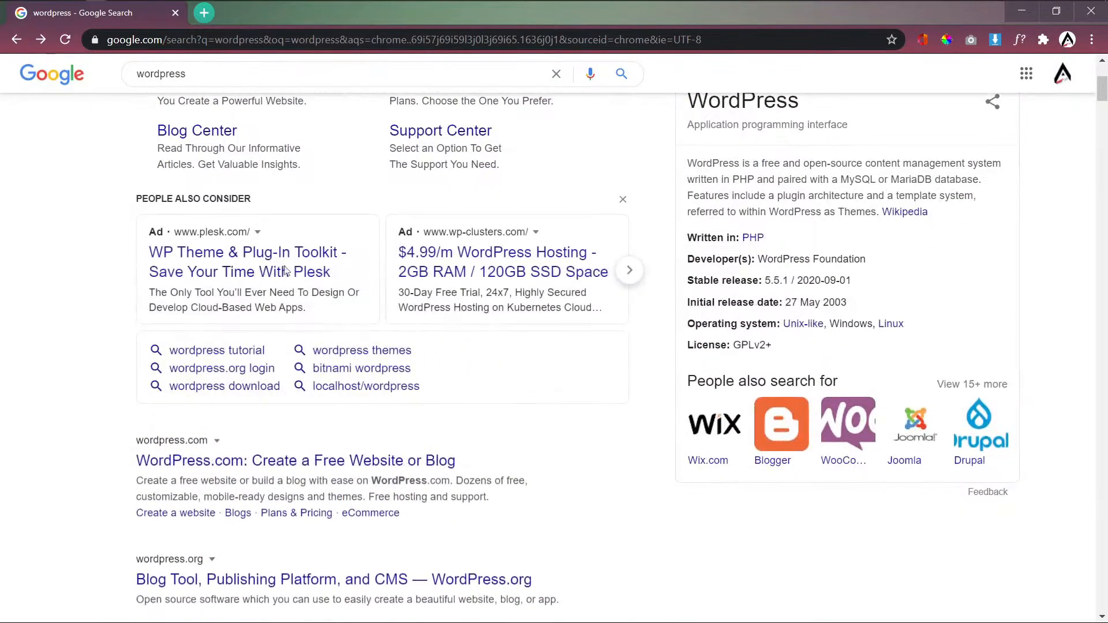
pyautogui.scroll(-3, 240, 300)
pyautogui.scroll(-1, 246, 318)
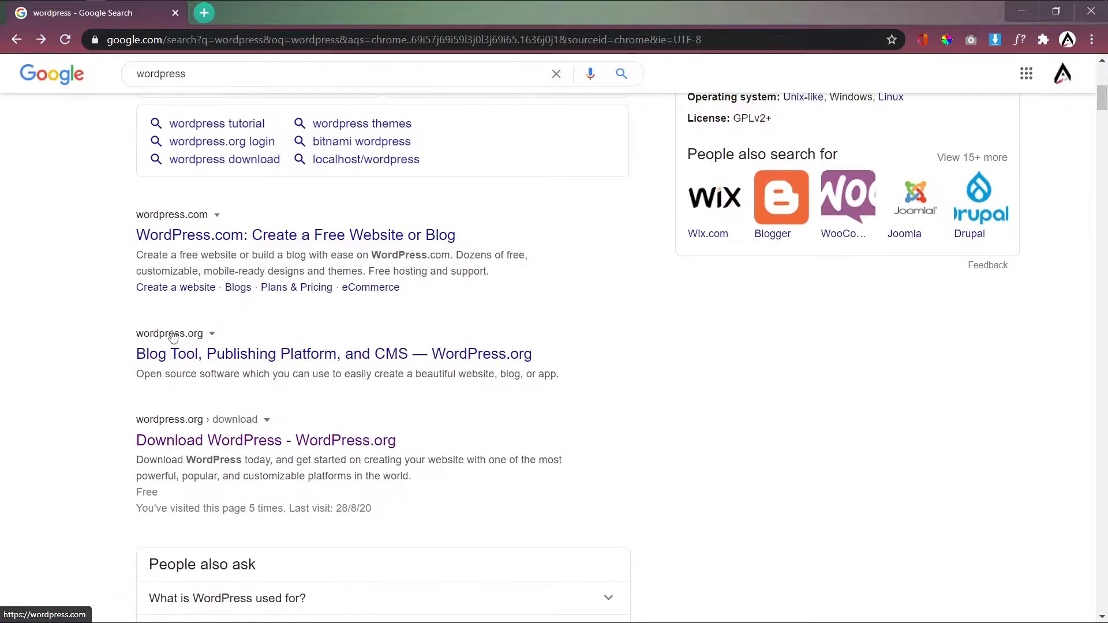
# Step: Open the WordPress.org result and scroll through its homepage
pyautogui.click(201, 362)
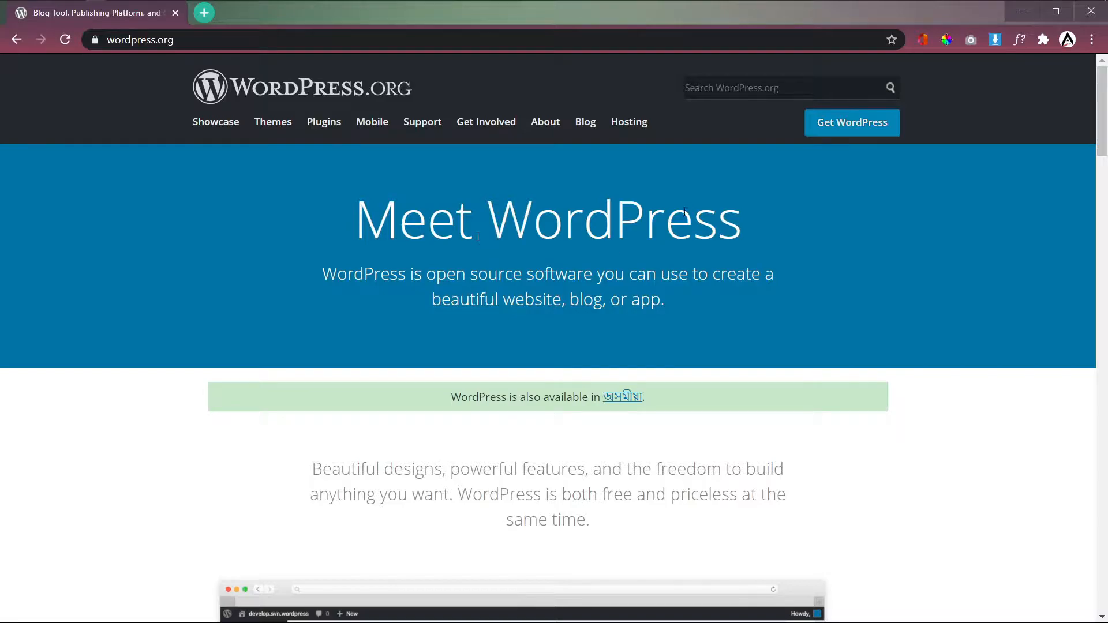
pyautogui.scroll(-6, 865, 199)
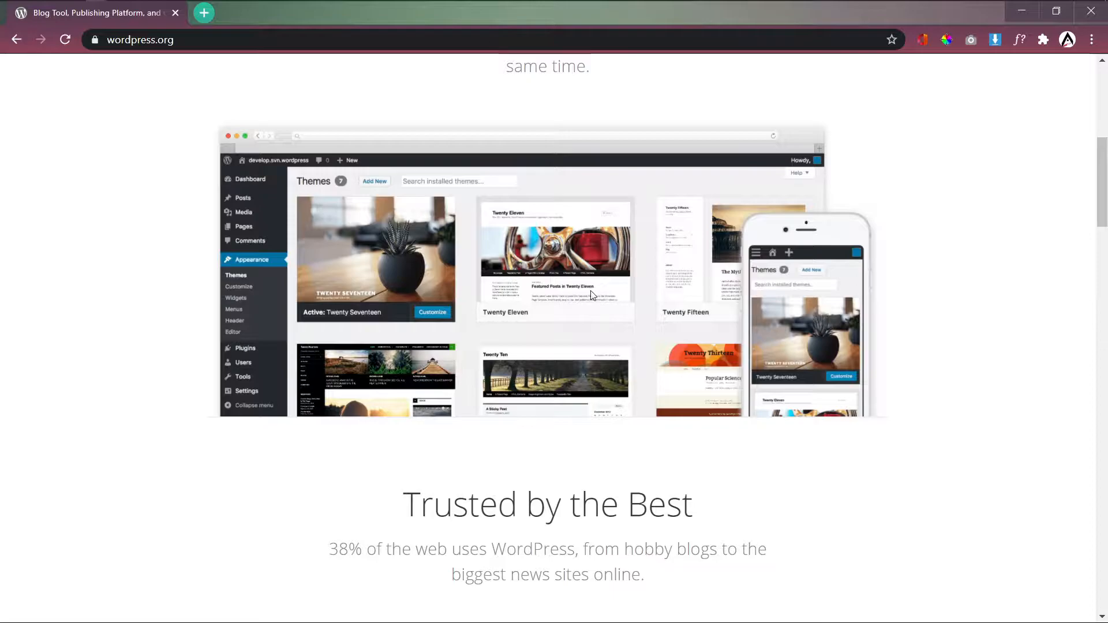
pyautogui.scroll(-5, 592, 294)
pyautogui.scroll(-7, 536, 304)
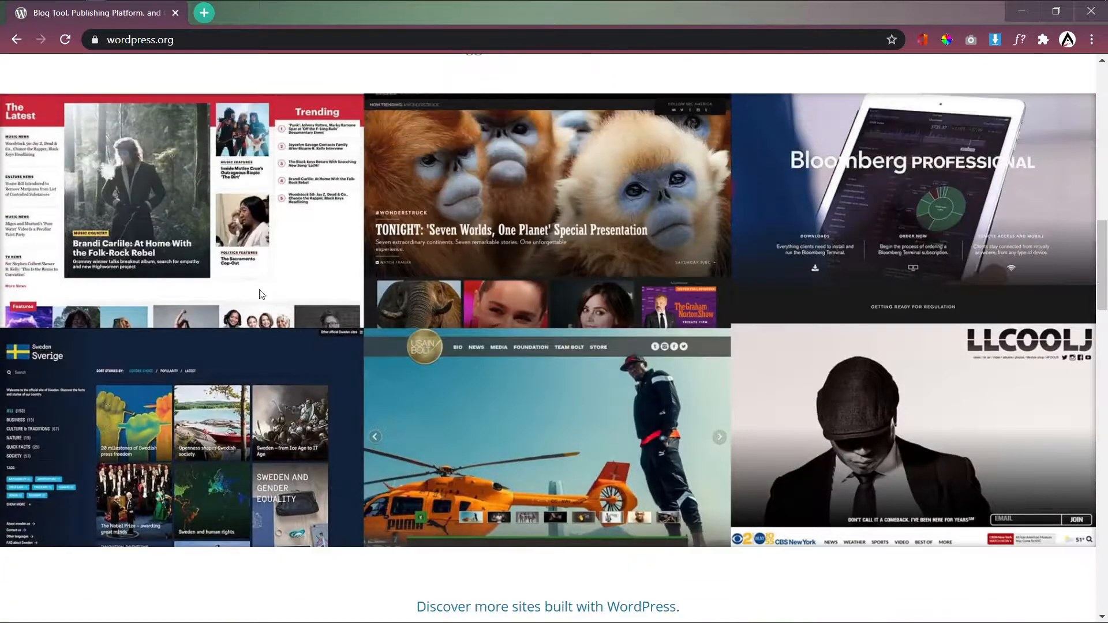
pyautogui.scroll(-8, 519, 280)
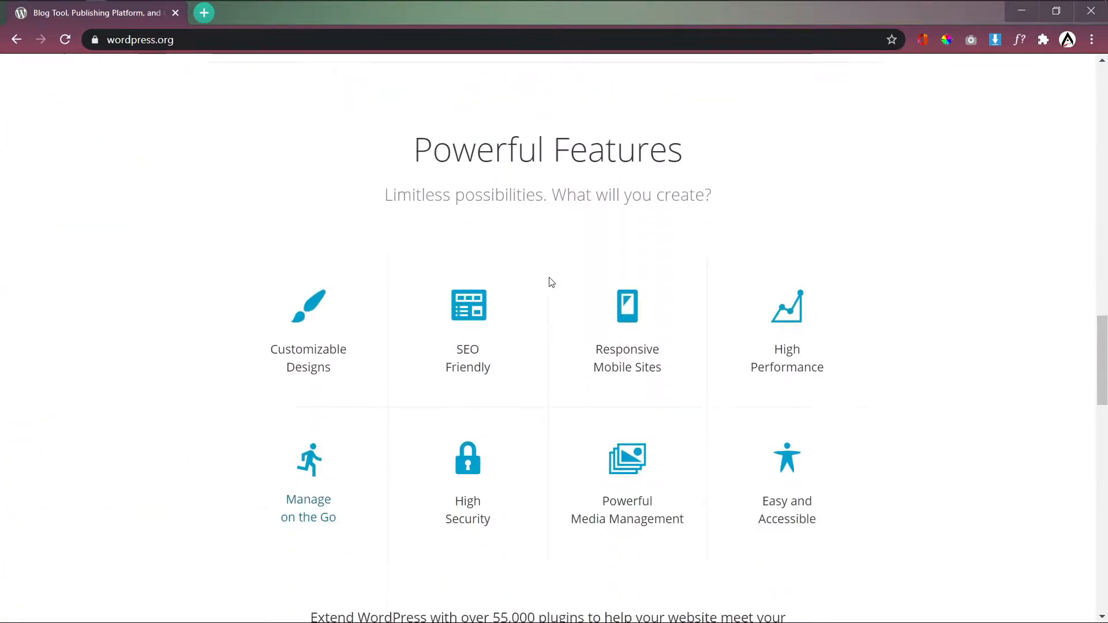
pyautogui.scroll(-15, 537, 317)
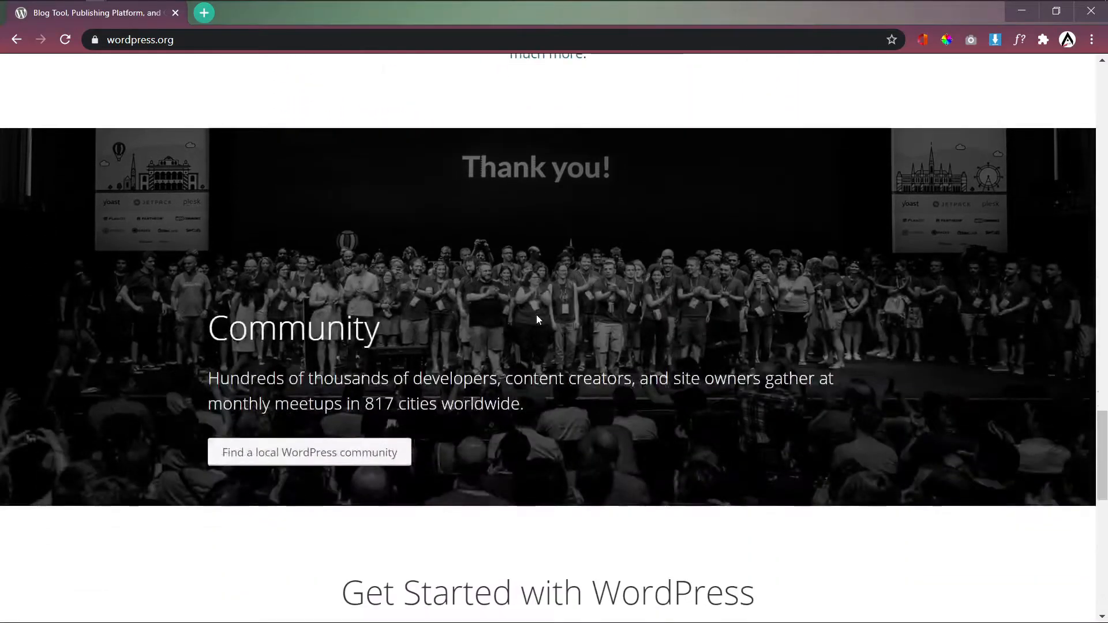
pyautogui.scroll(20, 701, 220)
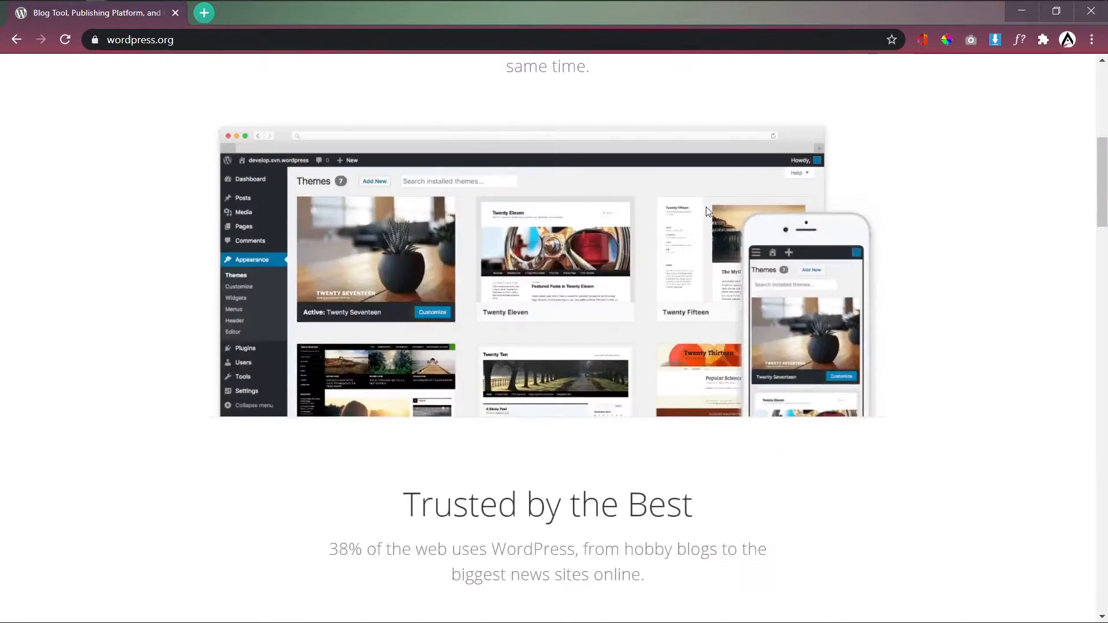
pyautogui.scroll(8, 708, 208)
# Step: Go to the Get WordPress page offering version 5.5.1
pyautogui.click(855, 121)
pyautogui.scroll(-1, 635, 365)
pyautogui.scroll(-3, 635, 365)
# Step: Save wordpress-5.5.1.zip into Downloads, close the Hooray popup, and open a blank new tab
pyautogui.click(612, 393)
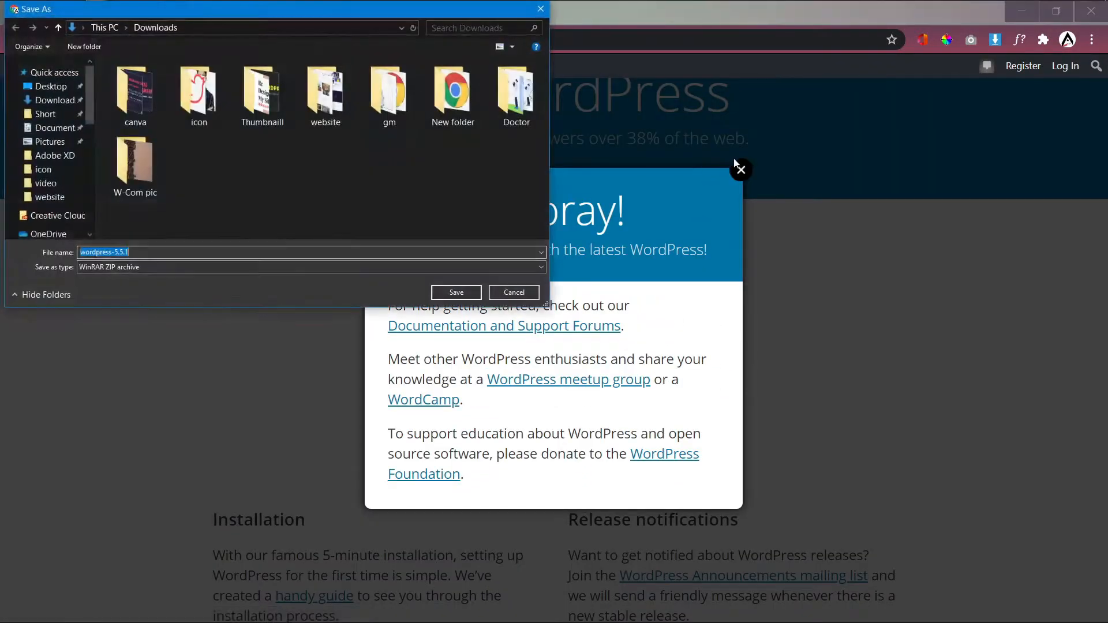
pyautogui.click(456, 294)
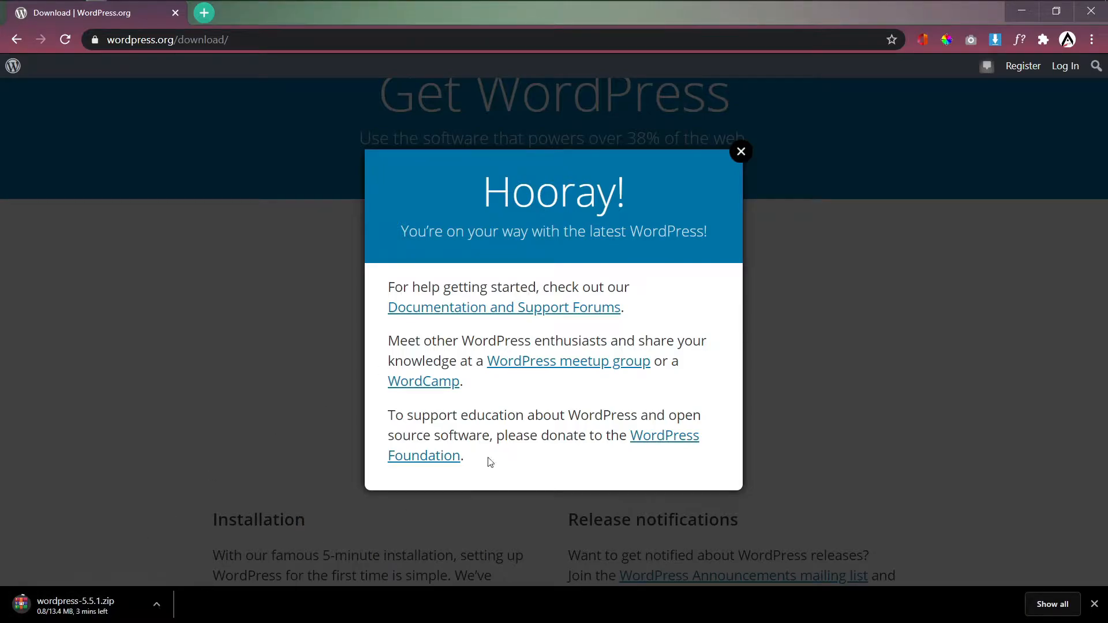
pyautogui.click(738, 152)
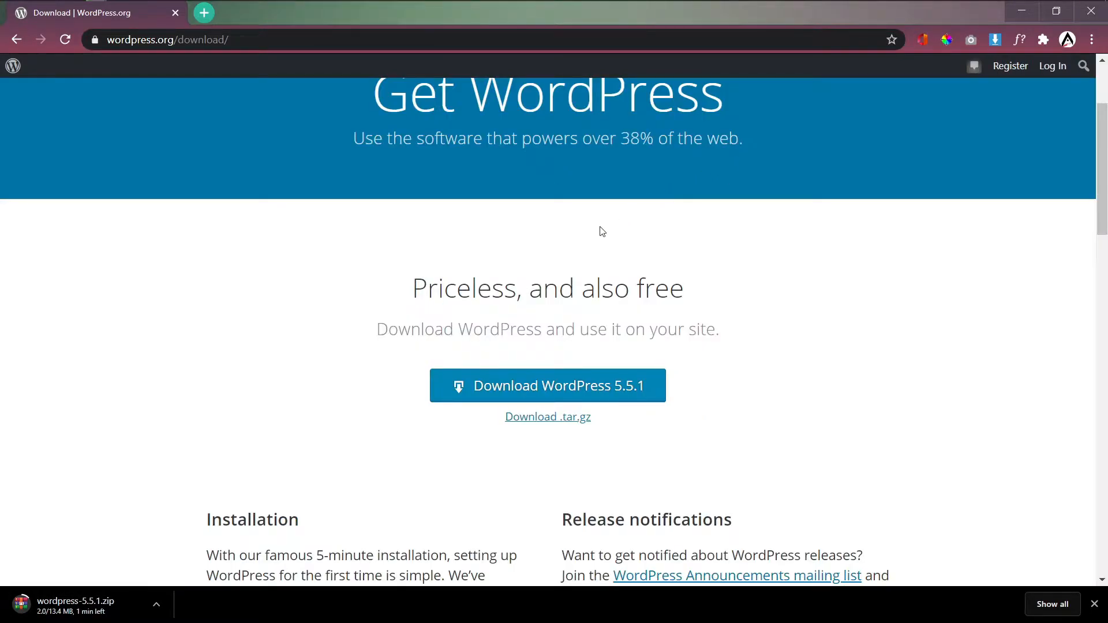
pyautogui.scroll(1, 502, 290)
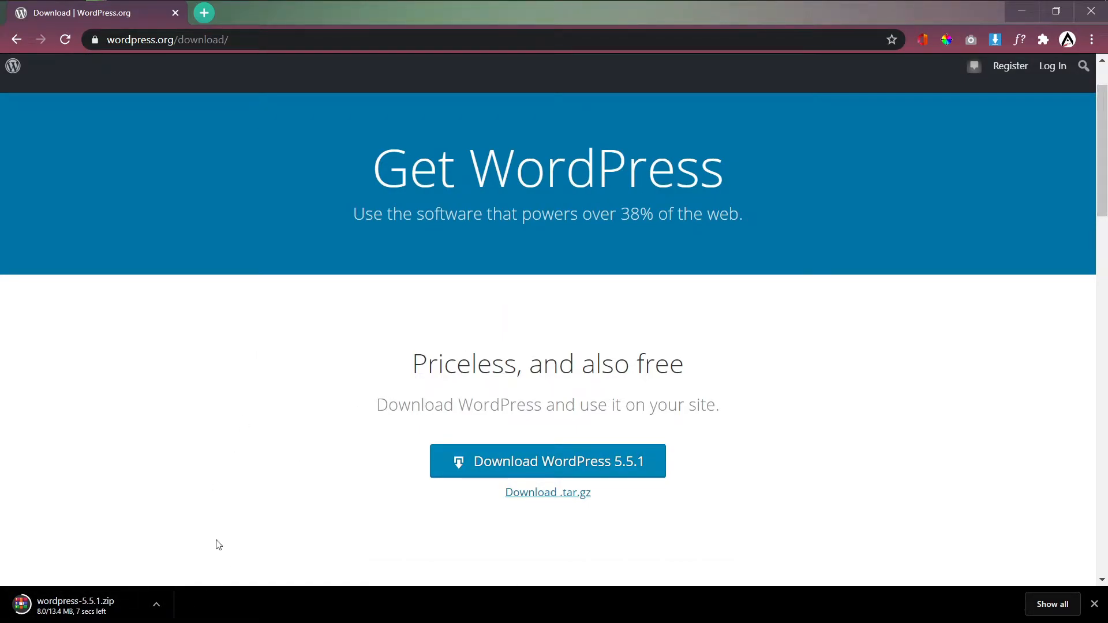
pyautogui.click(204, 13)
pyautogui.click(247, 38)
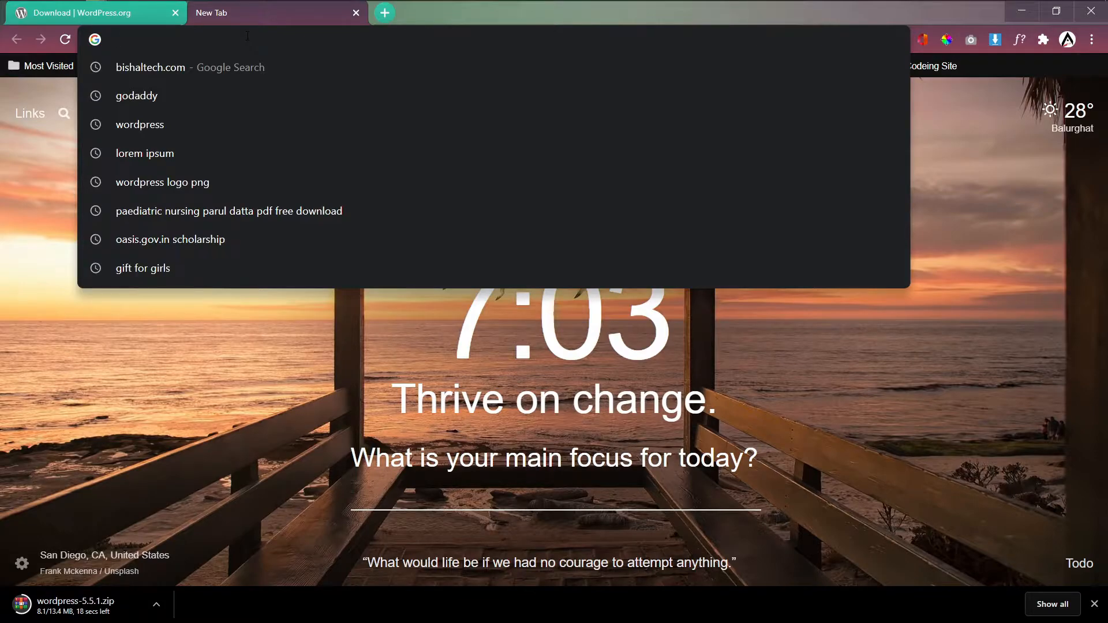
# Step: Search xampp, go to apachefriends.org, and save the XAMPP 7.4.10 Windows installer to Downloads
pyautogui.write('xampp')
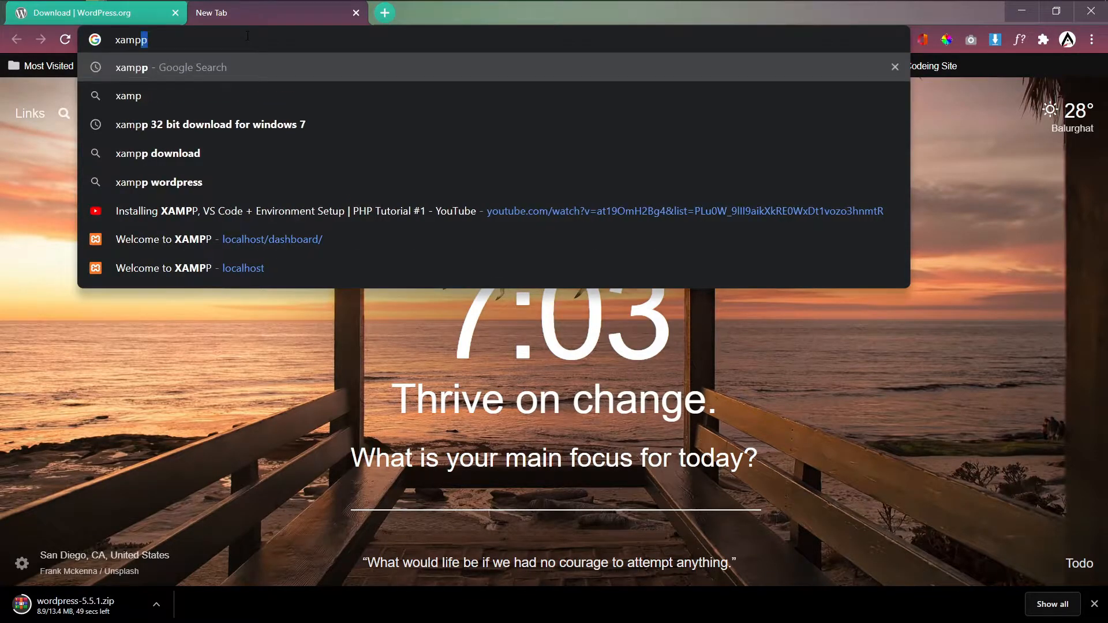
pyautogui.press('Return')
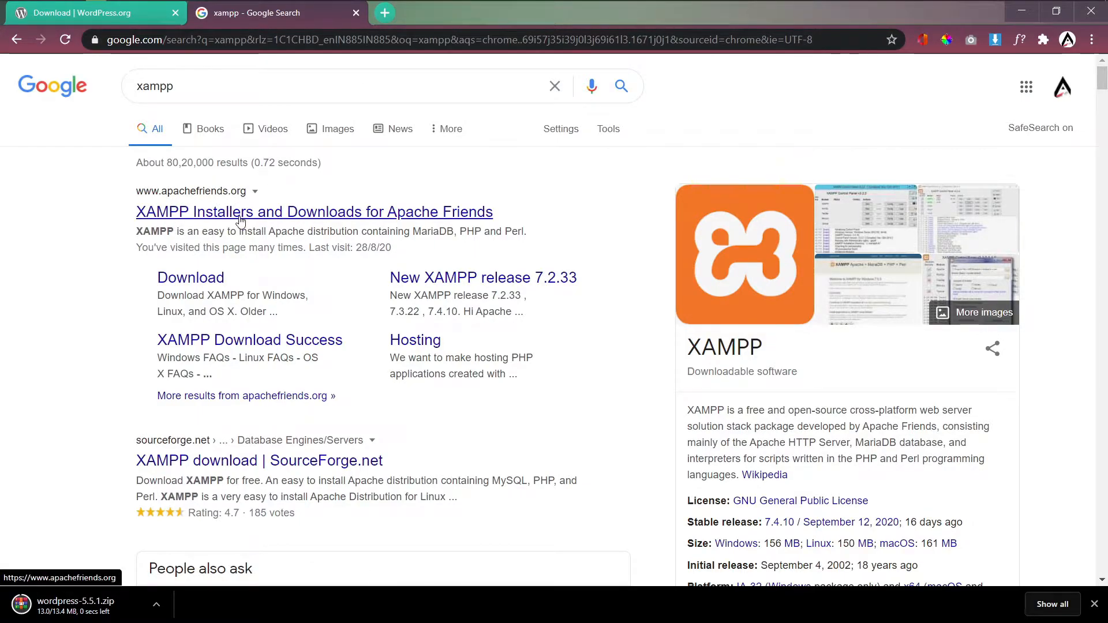
pyautogui.click(260, 220)
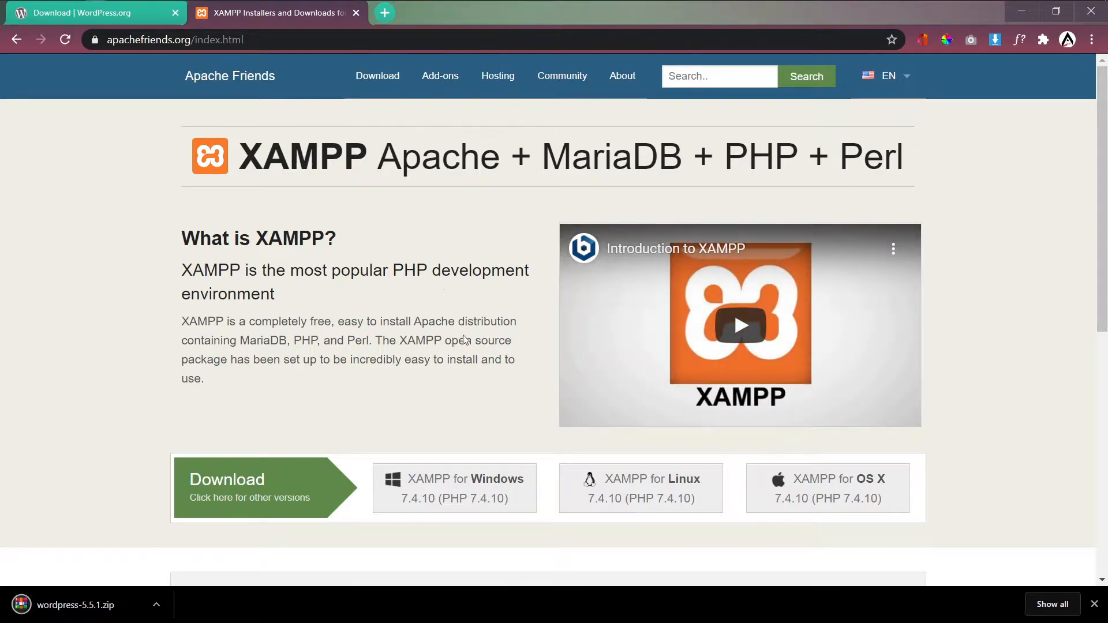
pyautogui.scroll(-4, 463, 331)
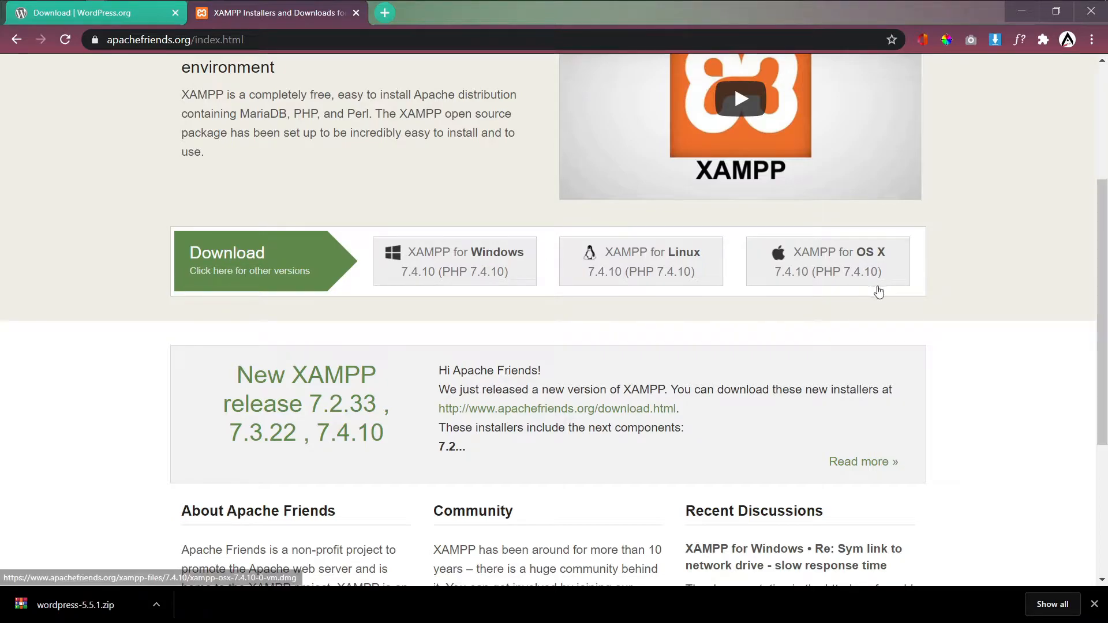
pyautogui.scroll(1, 482, 298)
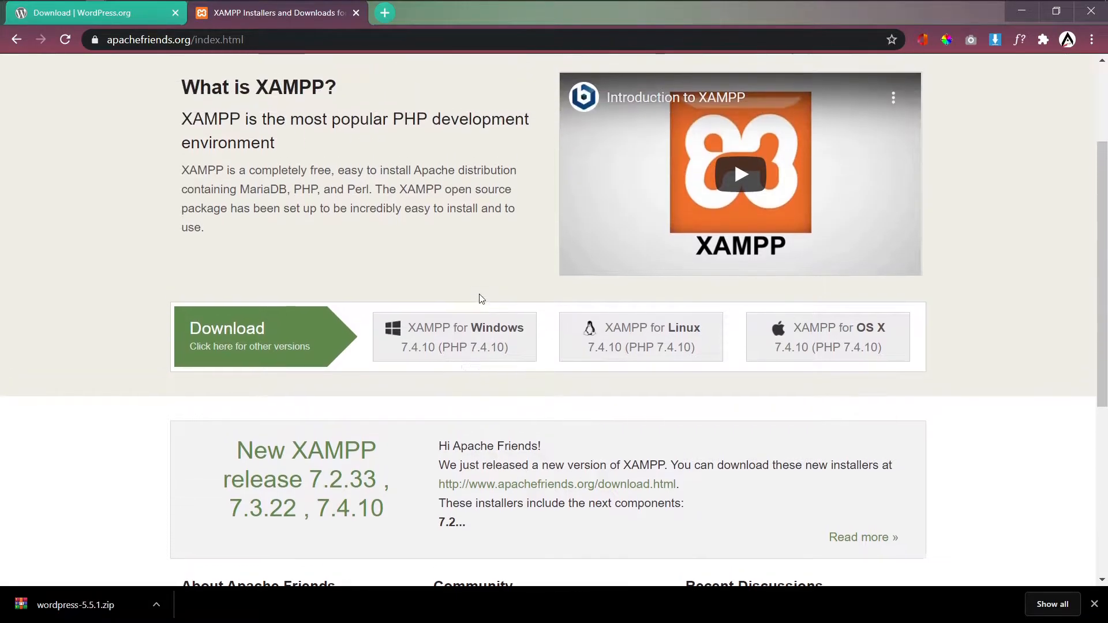
pyautogui.scroll(2, 507, 347)
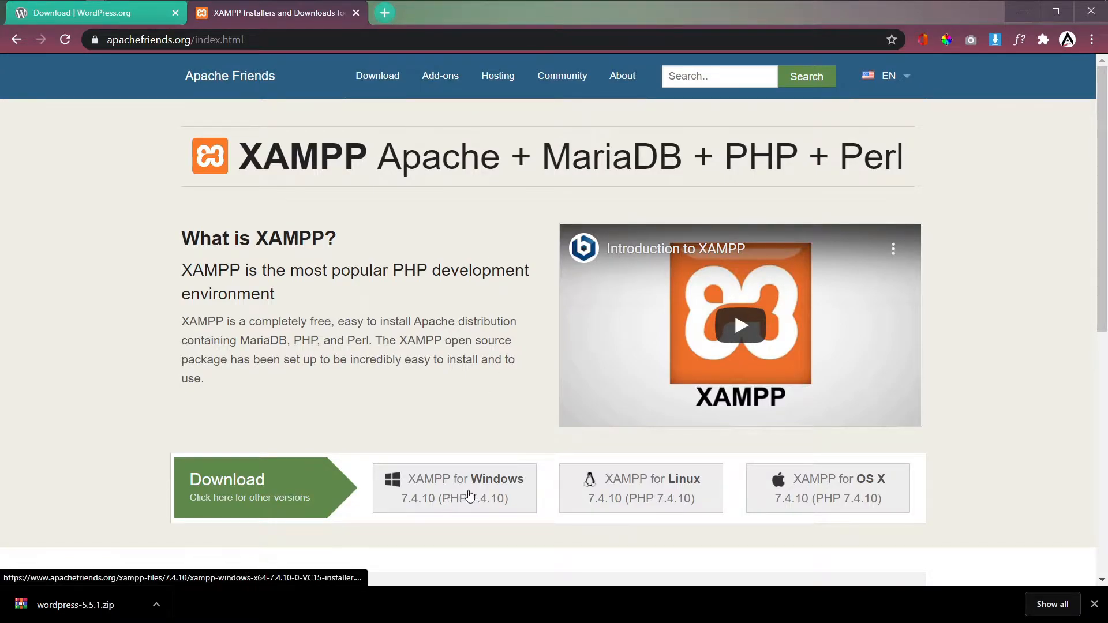
pyautogui.click(485, 501)
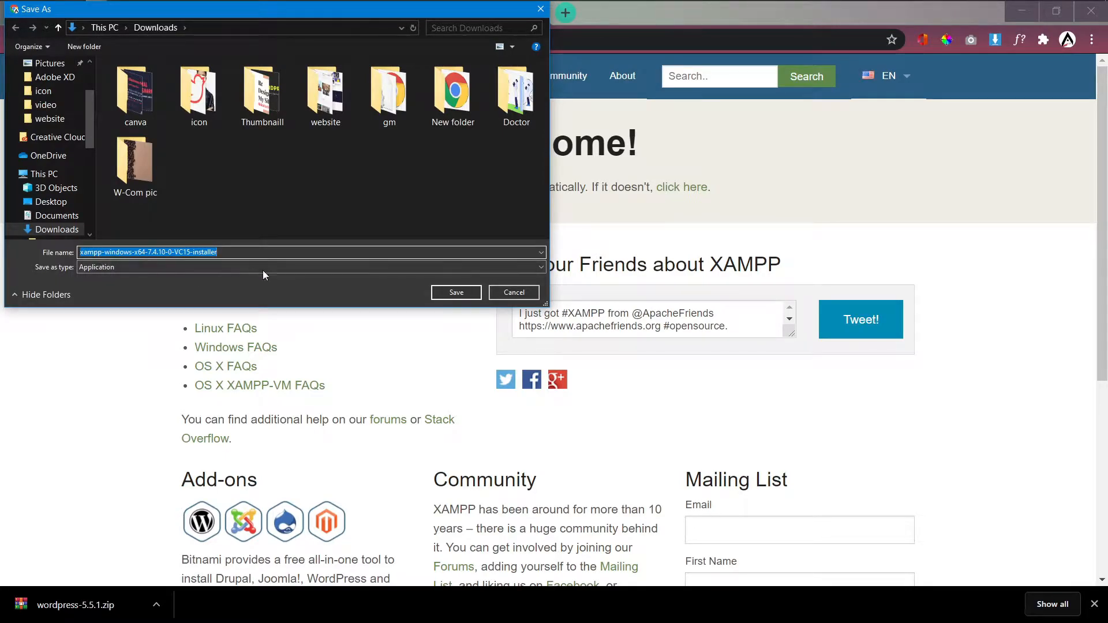
pyautogui.click(456, 293)
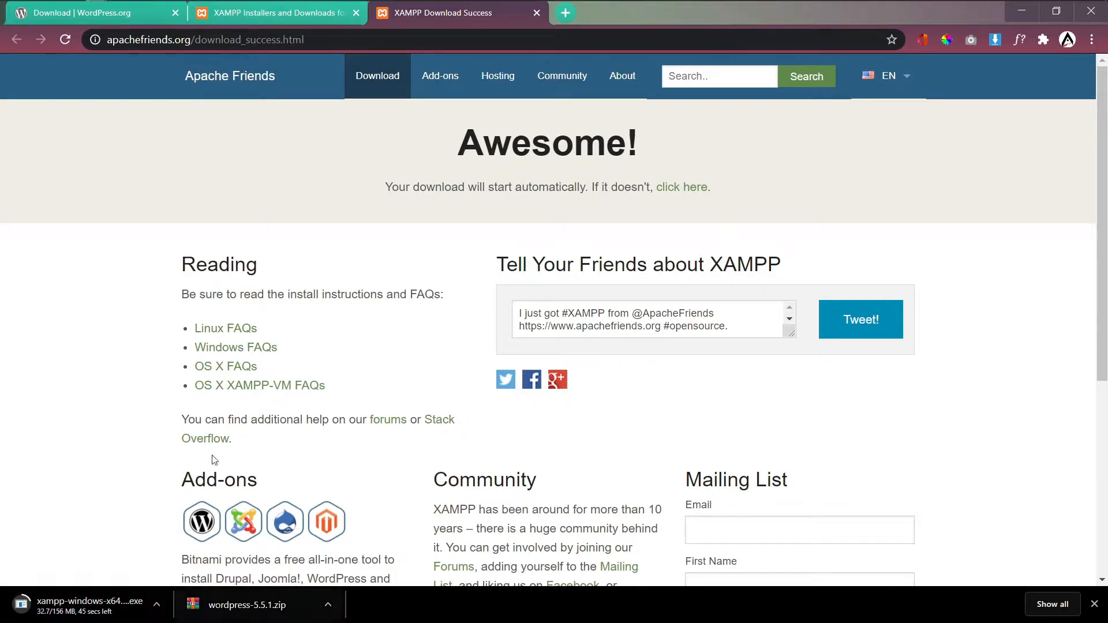
pyautogui.doubleClick(644, 21)
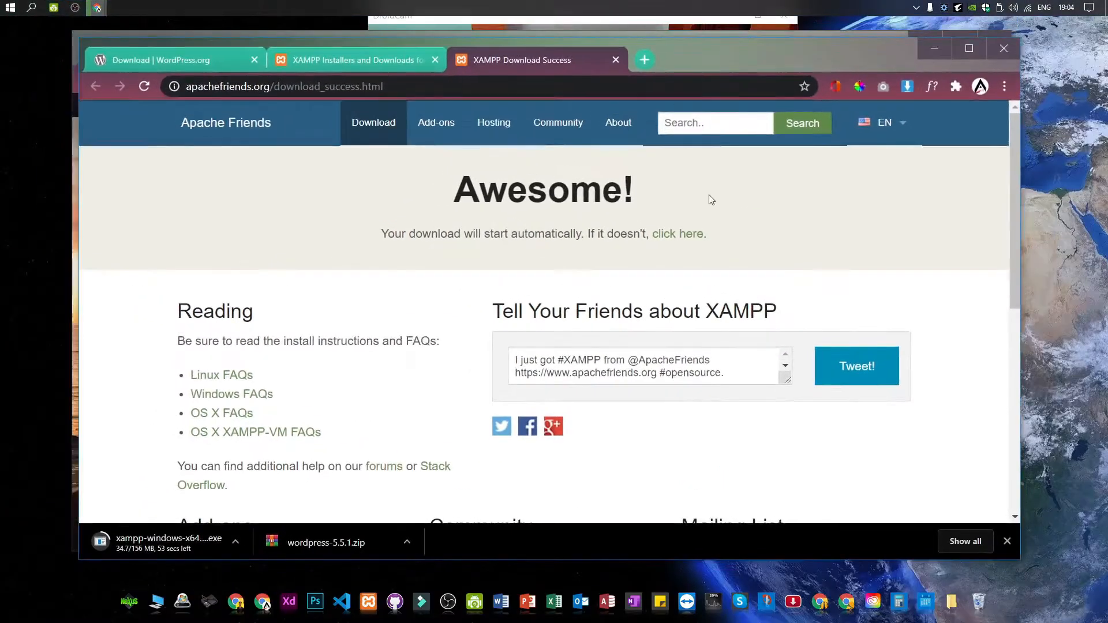
pyautogui.click(919, 33)
pyautogui.click(919, 33)
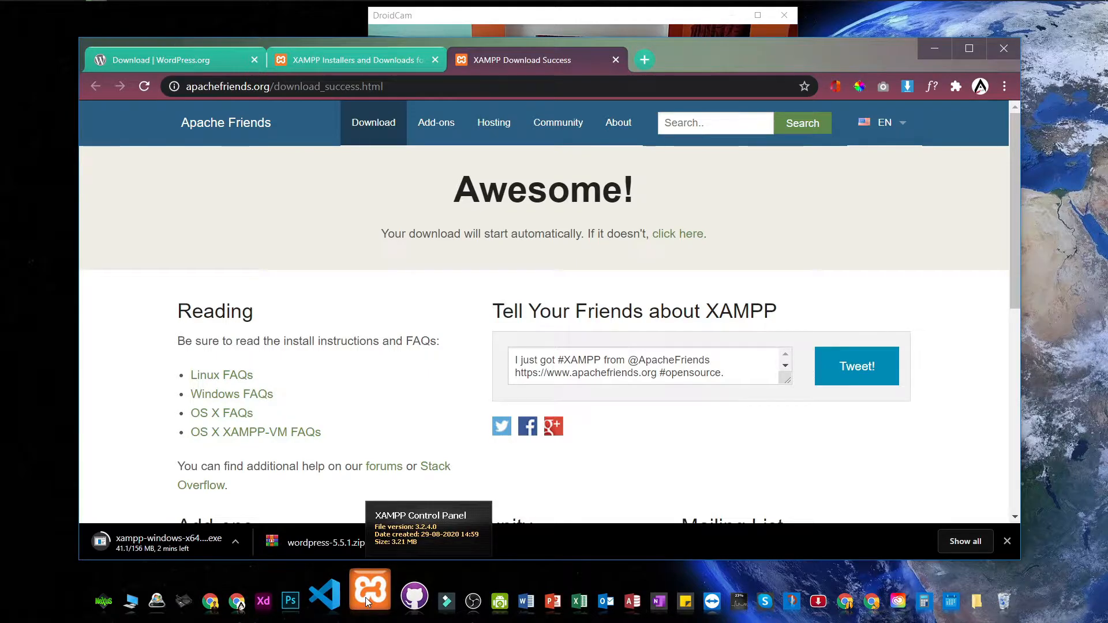
pyautogui.press('super')
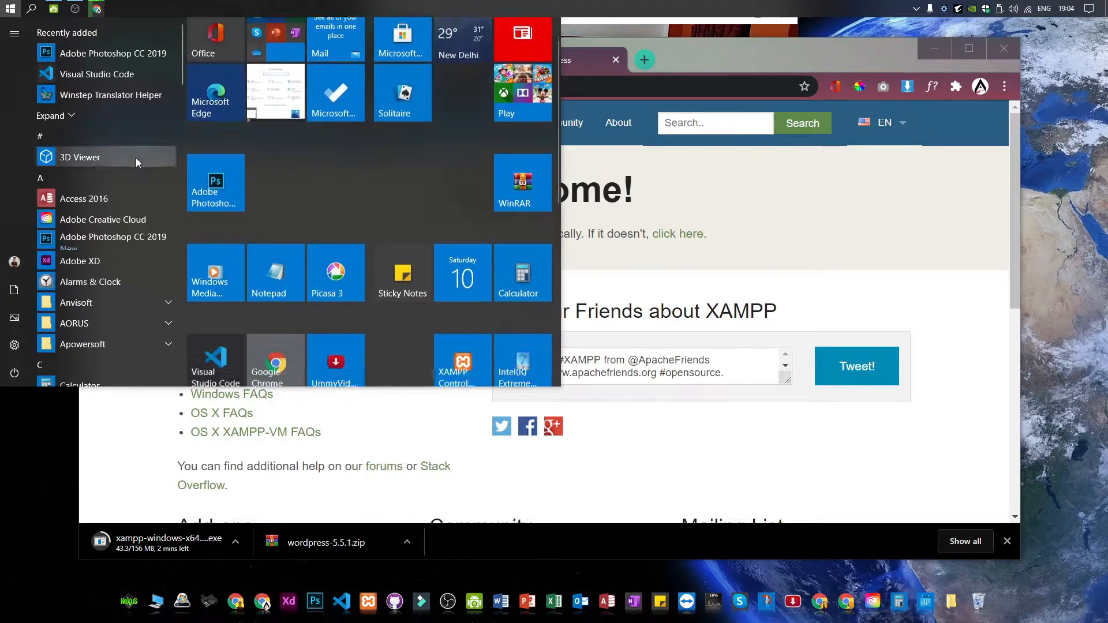
pyautogui.scroll(-1, 136, 158)
pyautogui.scroll(-5, 281, 186)
pyautogui.click(26, 480)
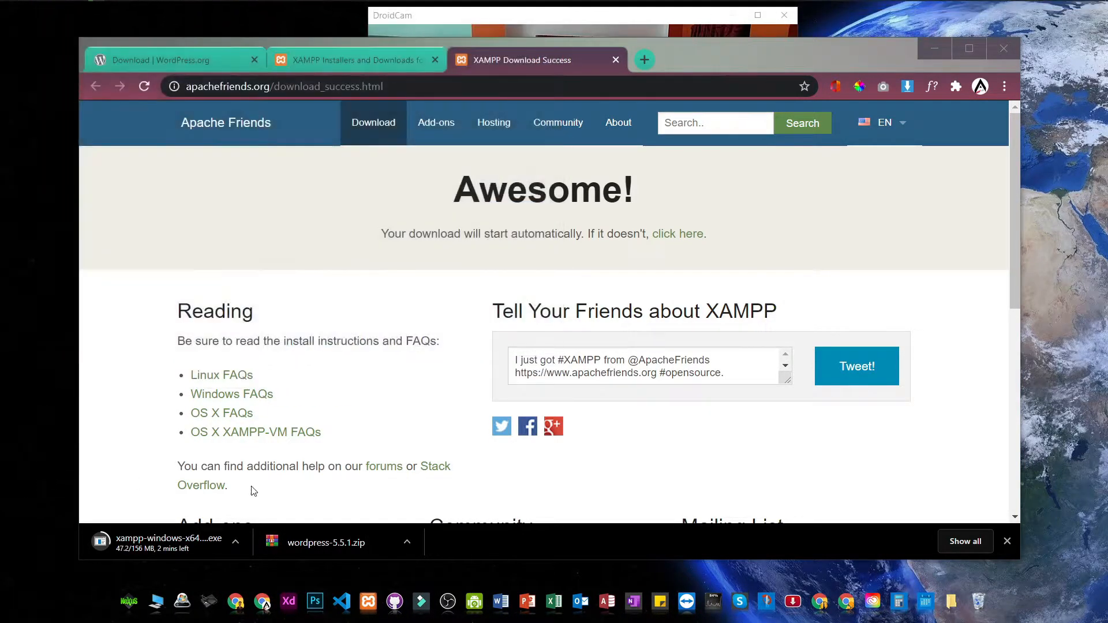
pyautogui.click(234, 542)
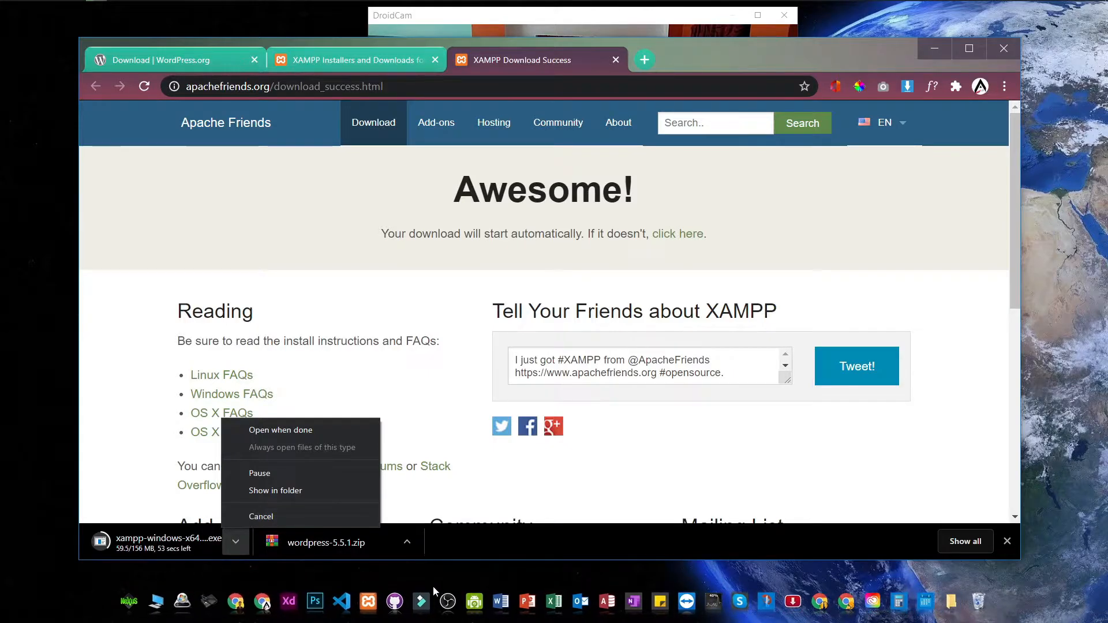
pyautogui.click(434, 585)
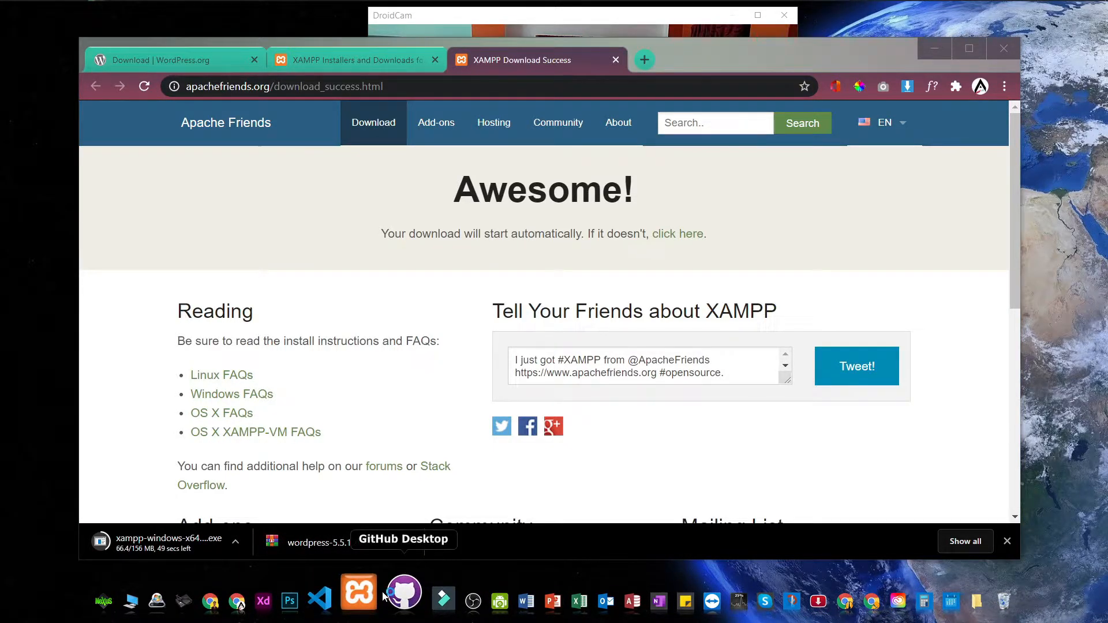
# Step: Open XAMPP Control Panel and start the Apache and MySQL servers
pyautogui.click(365, 587)
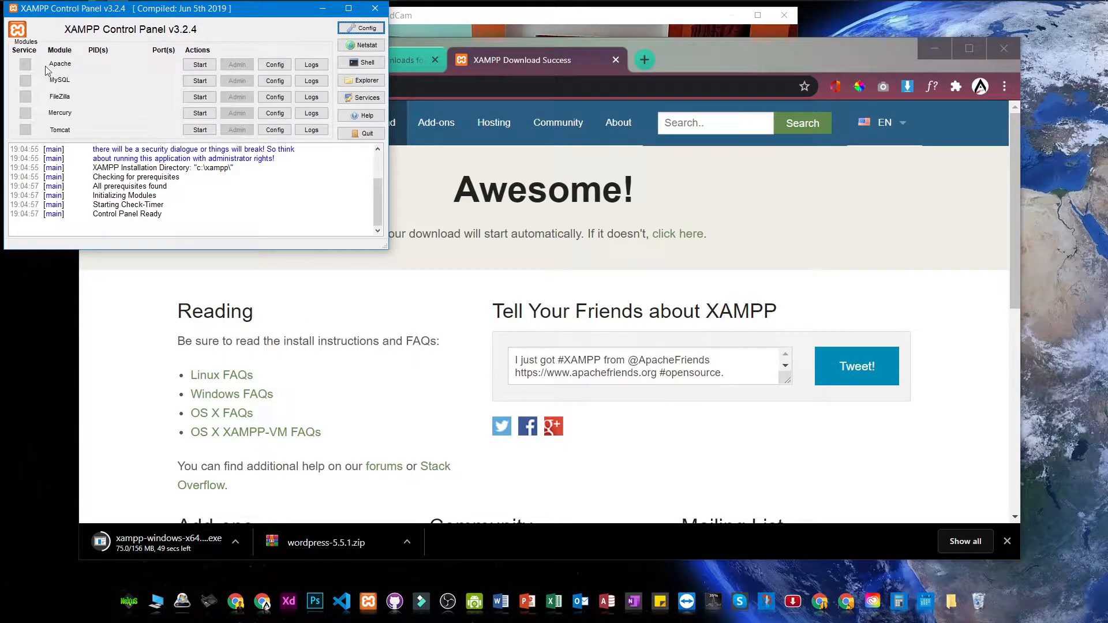
pyautogui.moveTo(242, 10); pyautogui.dragTo(492, 98)
pyautogui.doubleClick(492, 98)
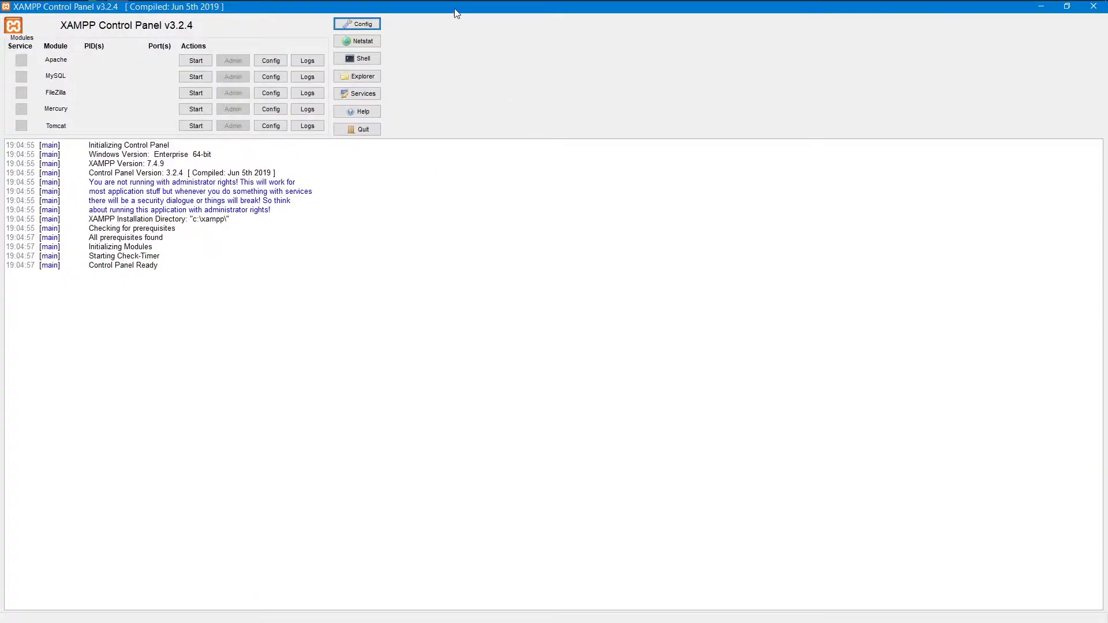
pyautogui.moveTo(456, 12); pyautogui.dragTo(448, 97)
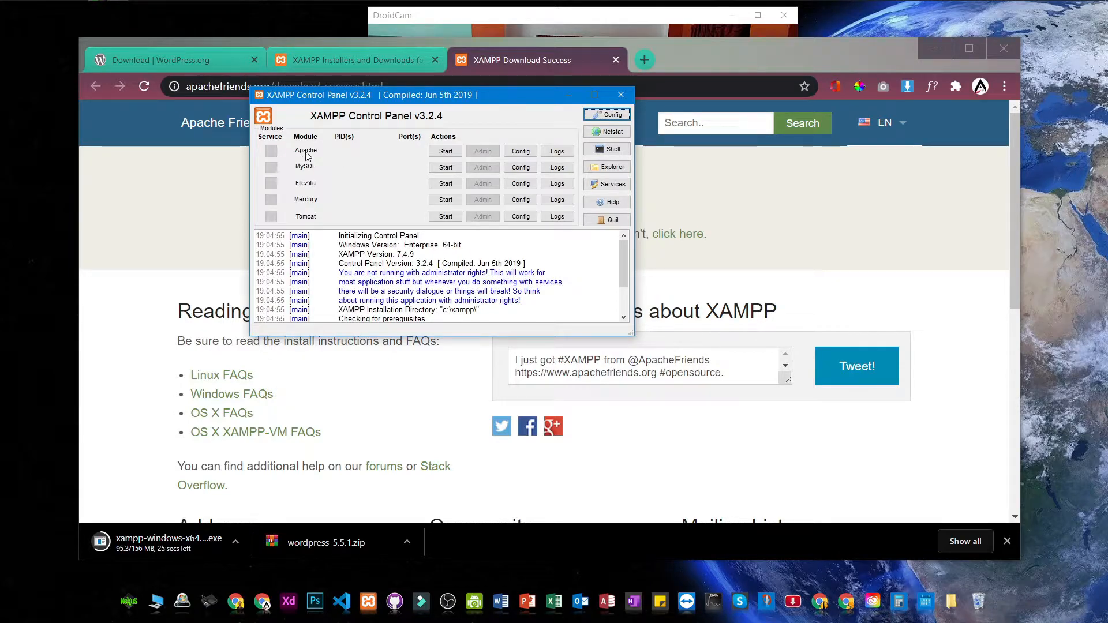
pyautogui.click(445, 152)
pyautogui.click(446, 167)
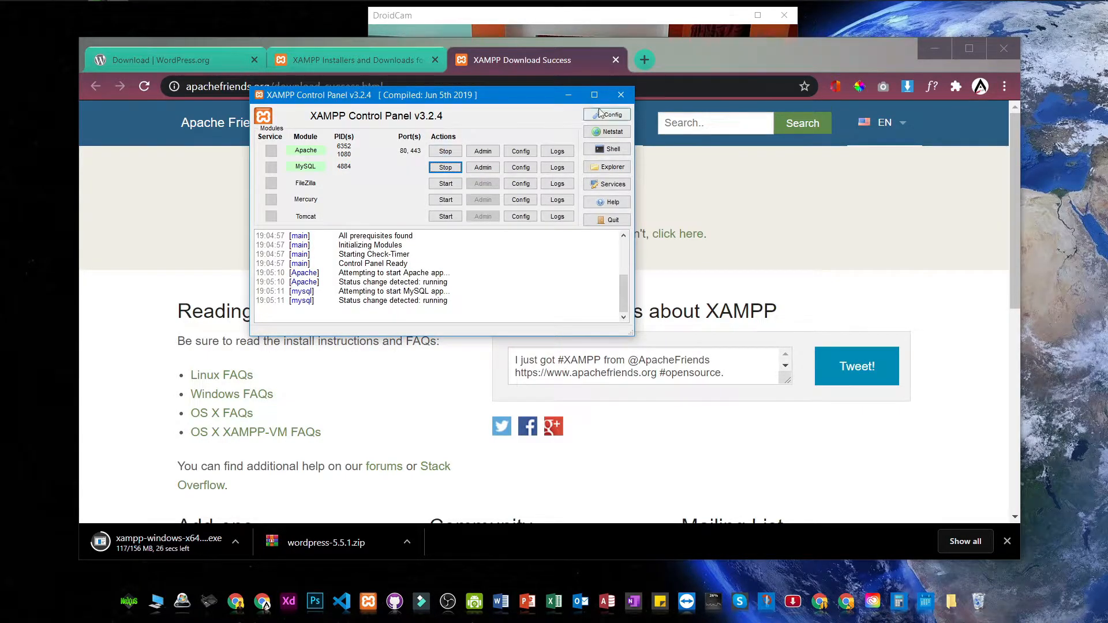
# Step: Check the webcam window, then open File Explorer at This PC
pyautogui.click(647, 33)
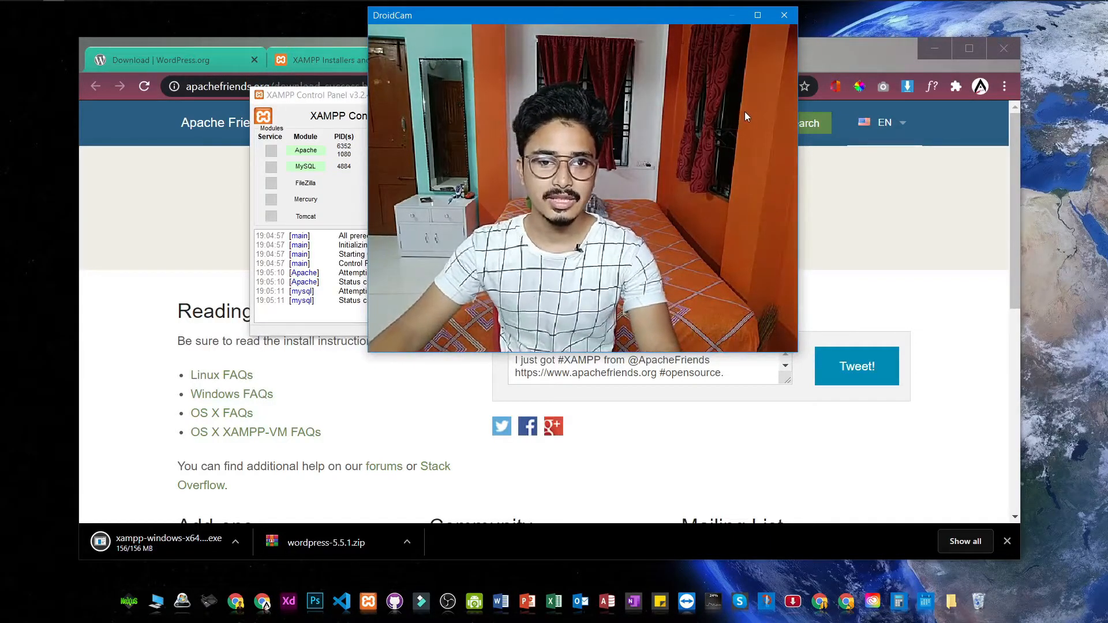
pyautogui.click(329, 98)
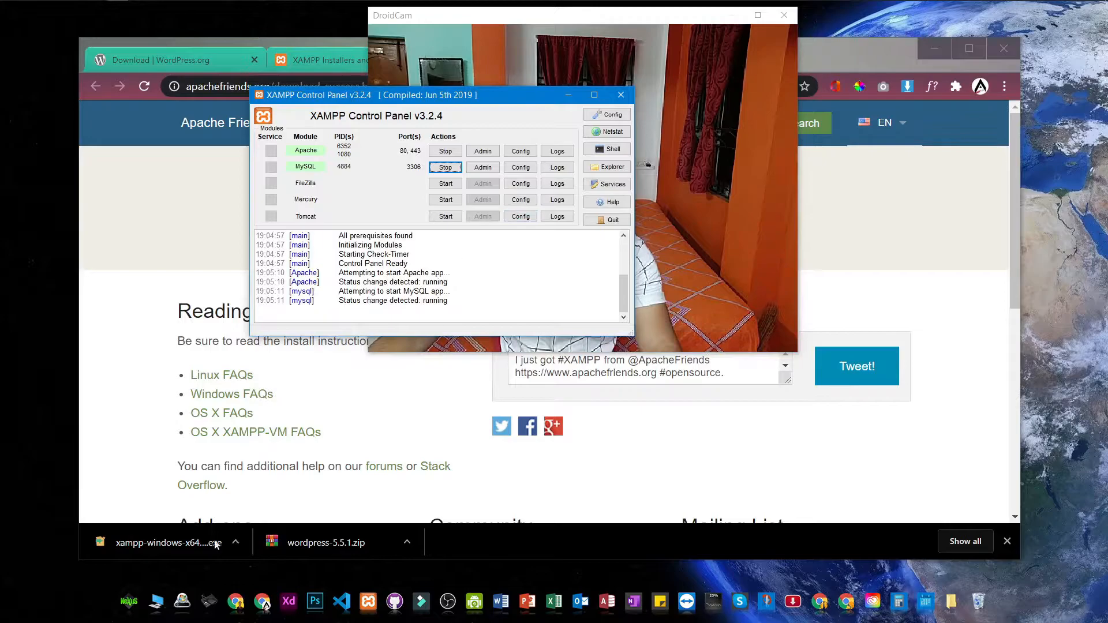
pyautogui.click(156, 602)
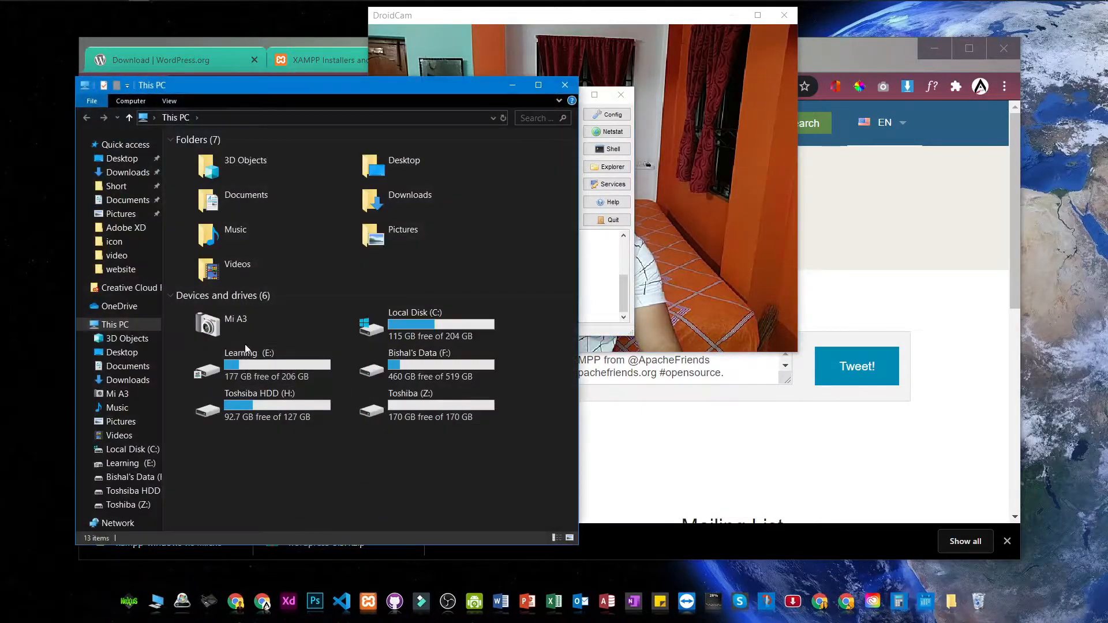
# Step: Open the C:\xampp\htdocs folder in File Explorer
pyautogui.doubleClick(401, 328)
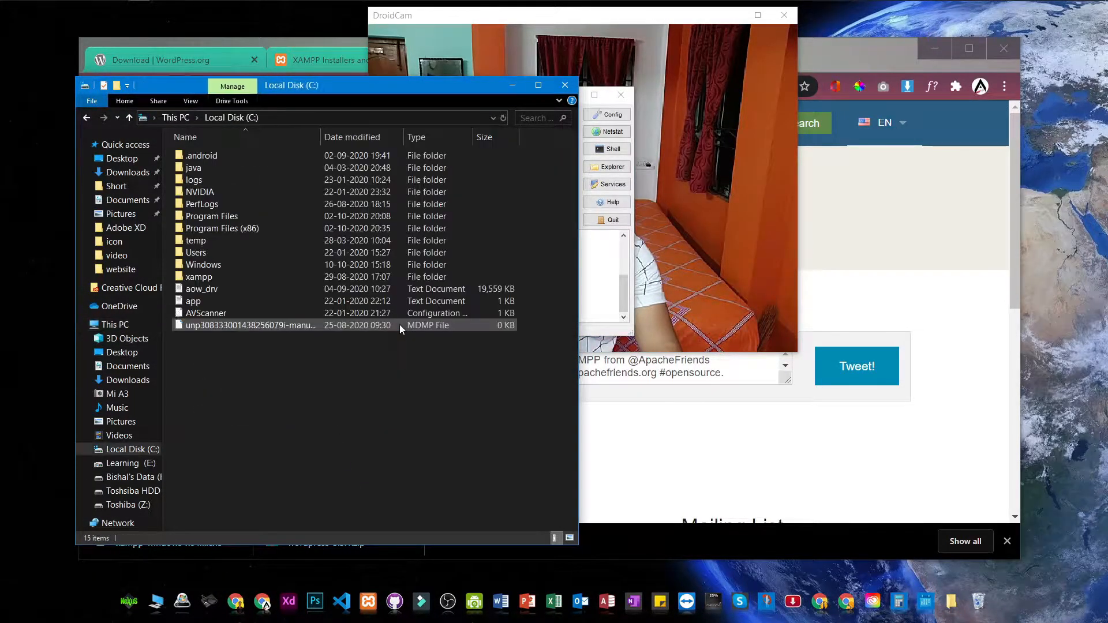
pyautogui.doubleClick(230, 276)
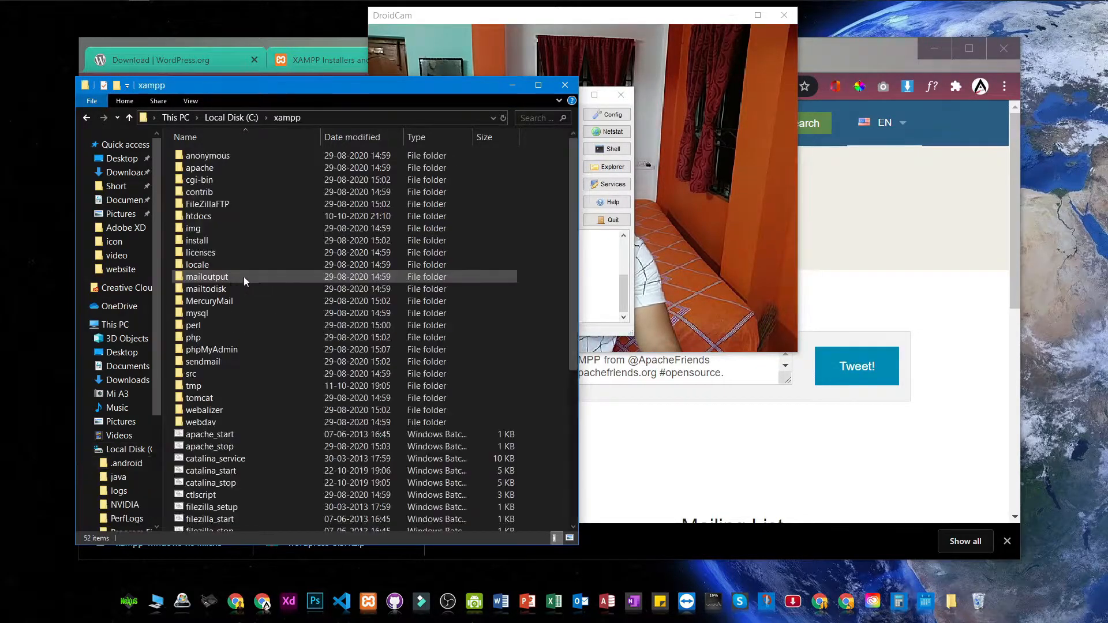
pyautogui.doubleClick(205, 219)
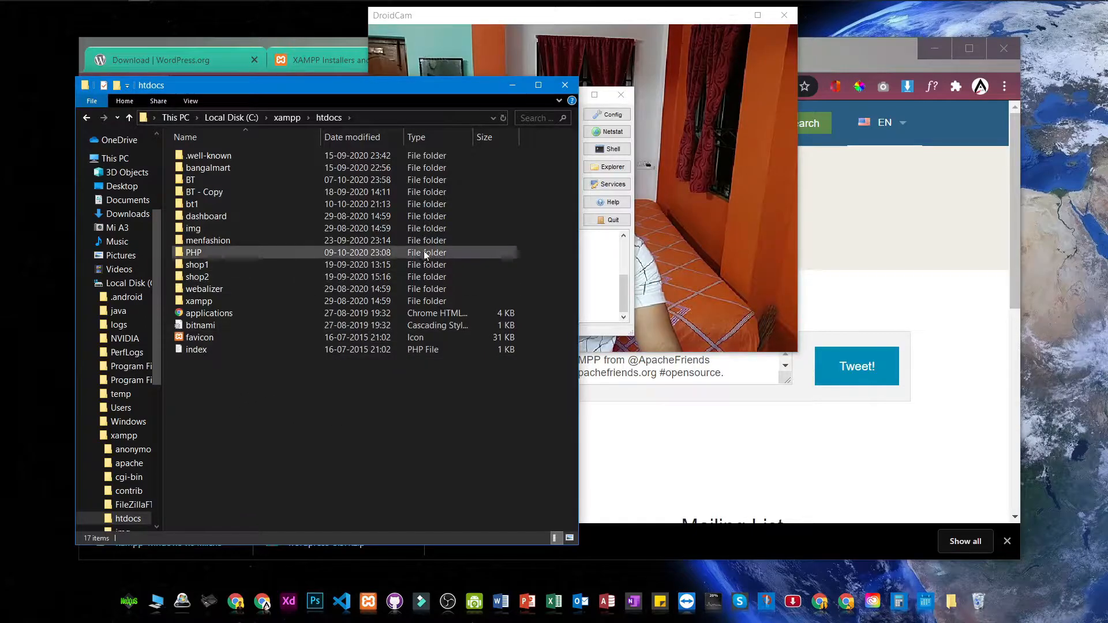
# Step: In a second Explorer window, go to Downloads and bring up the wordpress-5.5.1.zip context menu
pyautogui.click(182, 600)
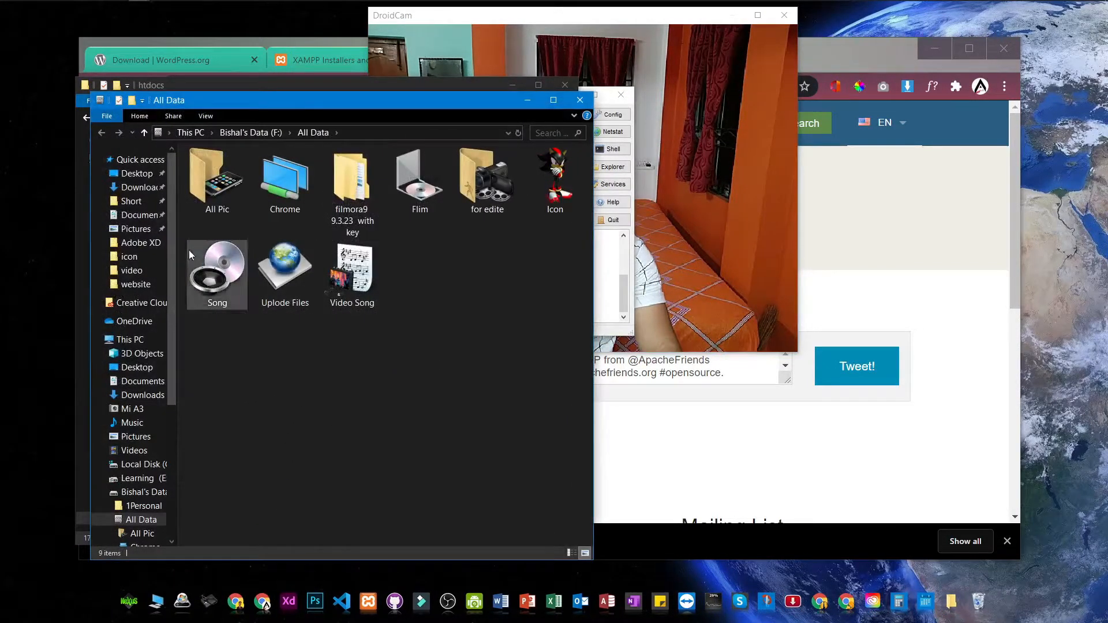
pyautogui.click(138, 187)
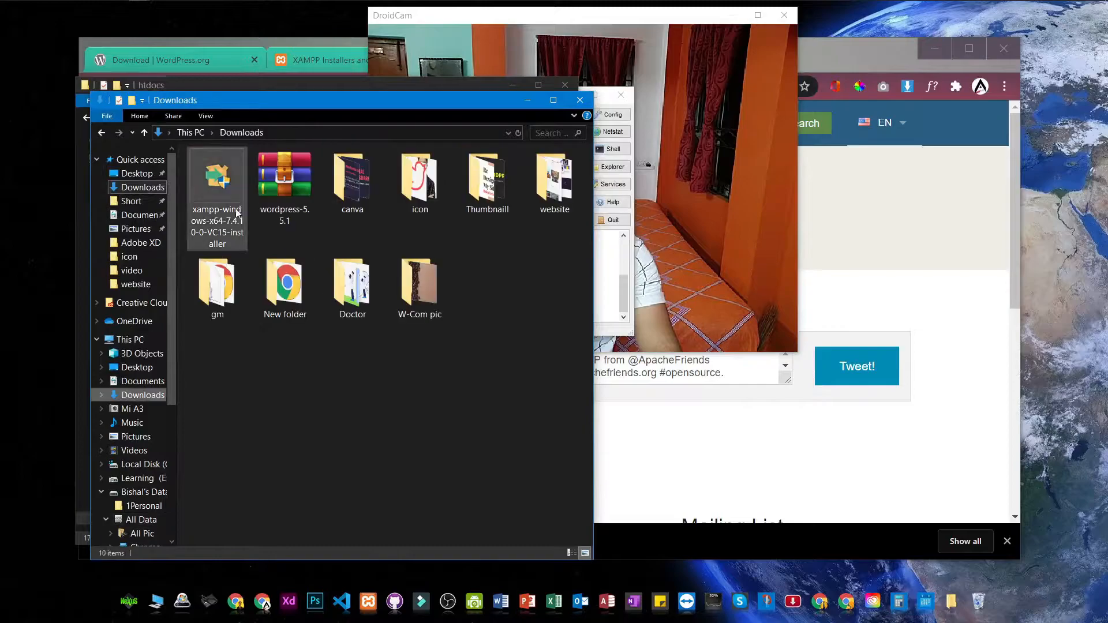
pyautogui.click(276, 189)
pyautogui.rightClick(276, 189)
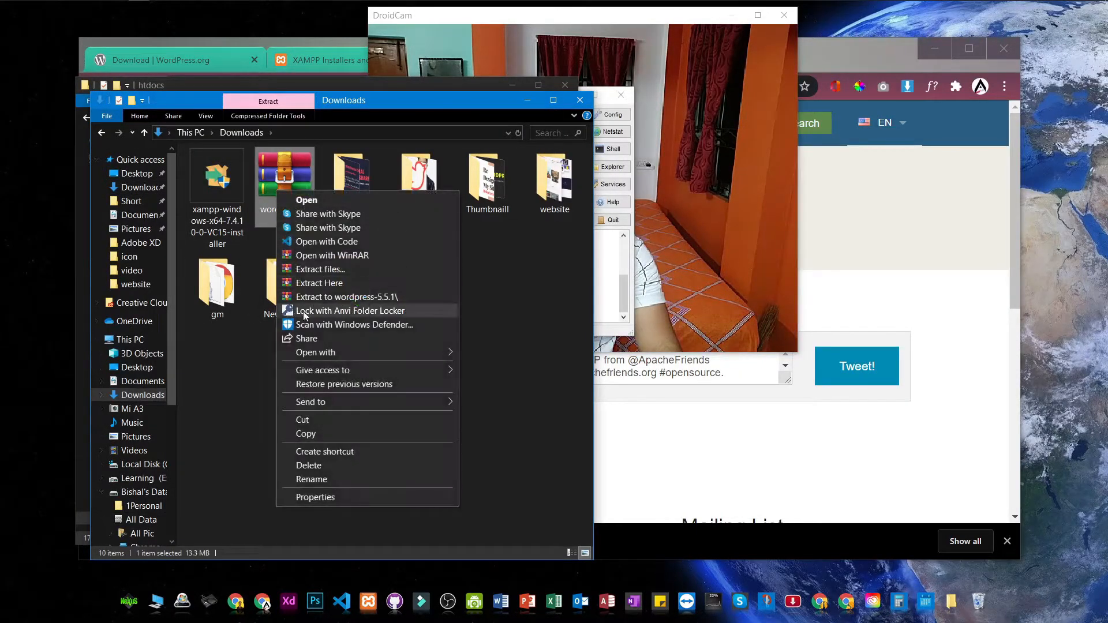
# Step: Extract wordpress-5.5.1.zip here and select the resulting wordpress folder
pyautogui.click(323, 283)
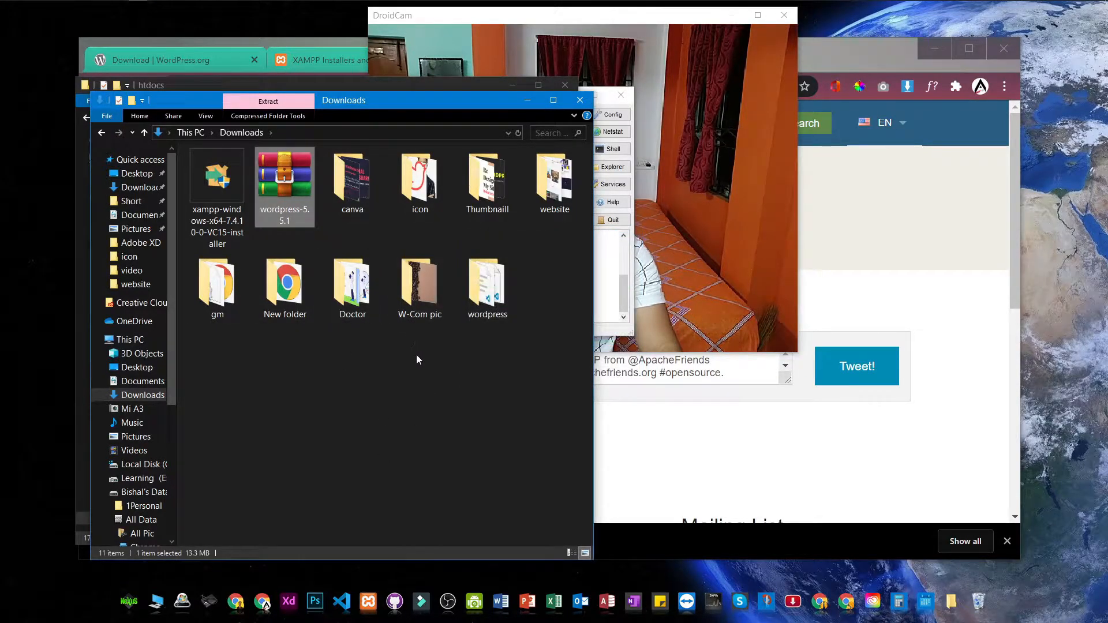
pyautogui.click(438, 351)
pyautogui.click(488, 288)
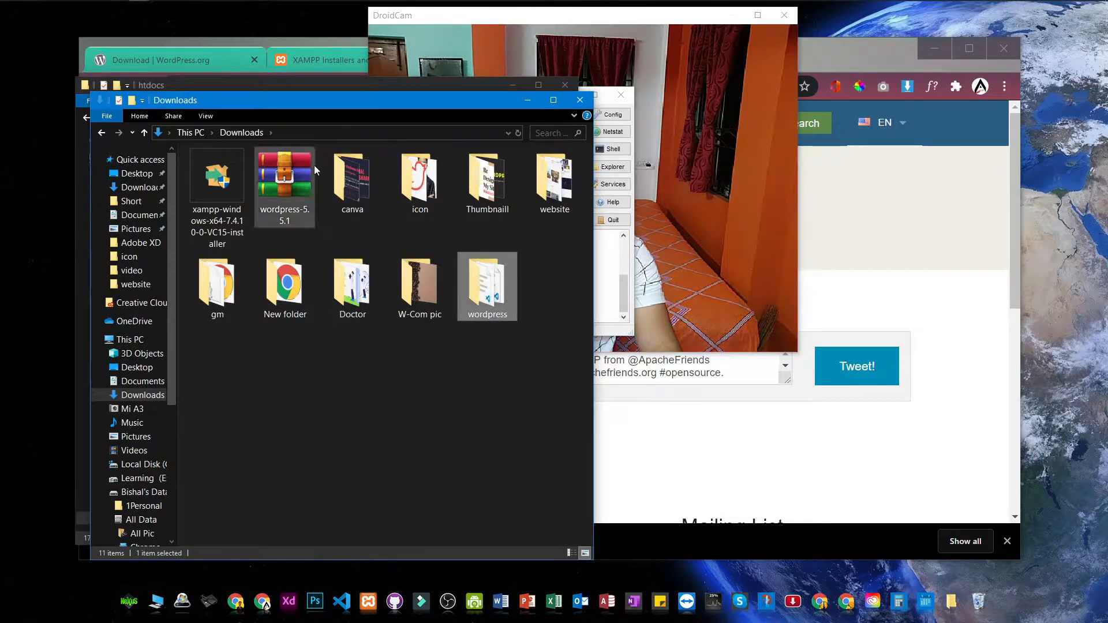
# Step: Drag the wordpress folder from Downloads into the htdocs window
pyautogui.moveTo(340, 99); pyautogui.dragTo(784, 70)
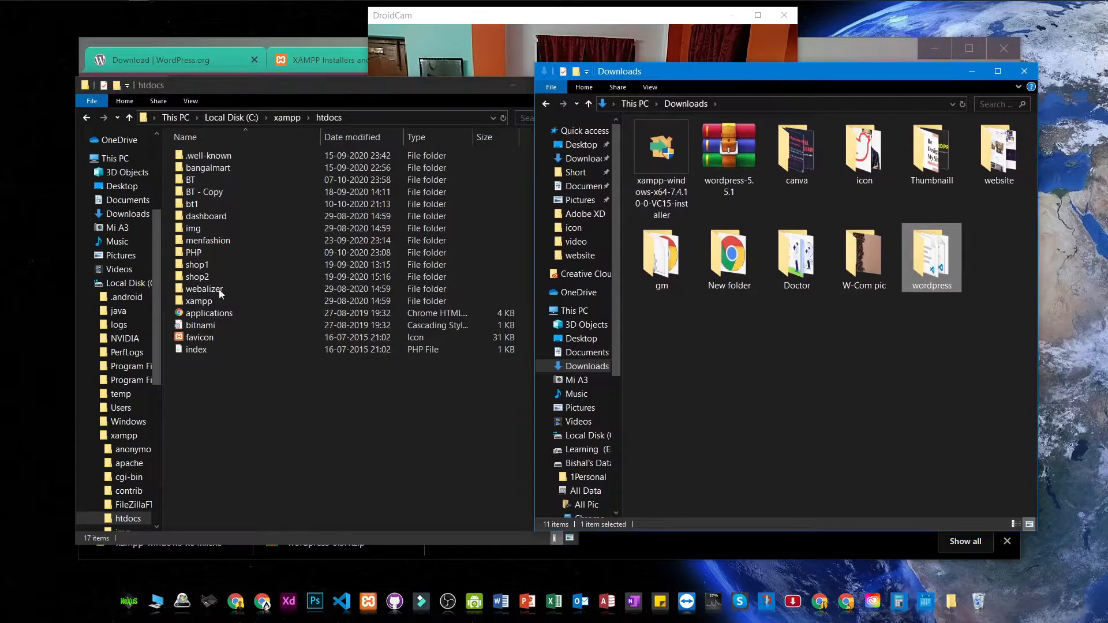
pyautogui.click(210, 413)
pyautogui.click(951, 277)
pyautogui.moveTo(933, 273); pyautogui.dragTo(963, 404)
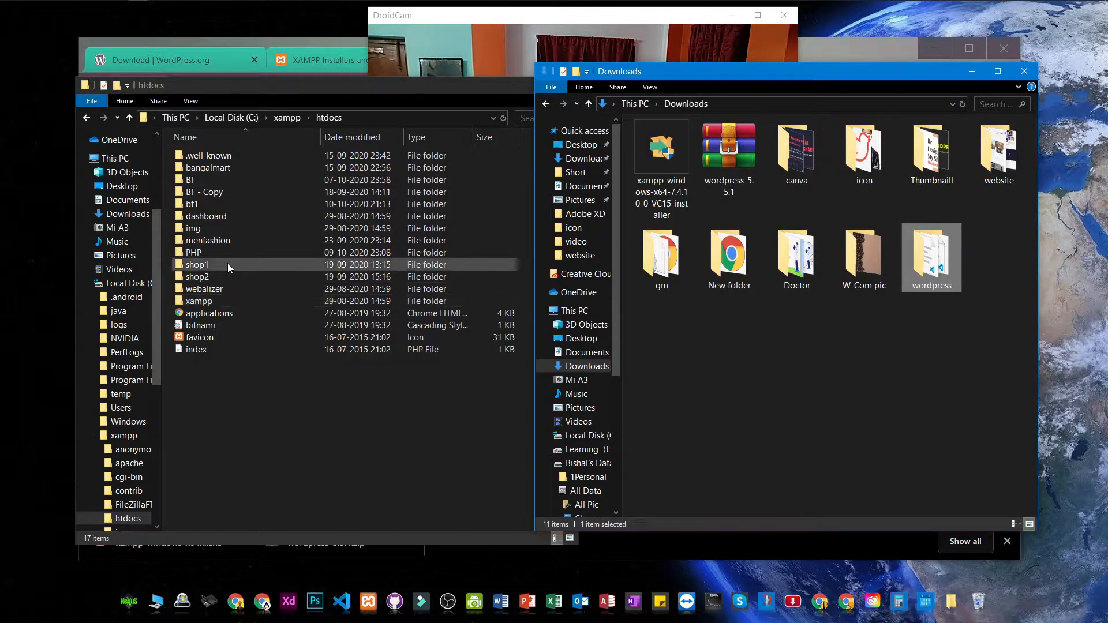
pyautogui.moveTo(929, 283)
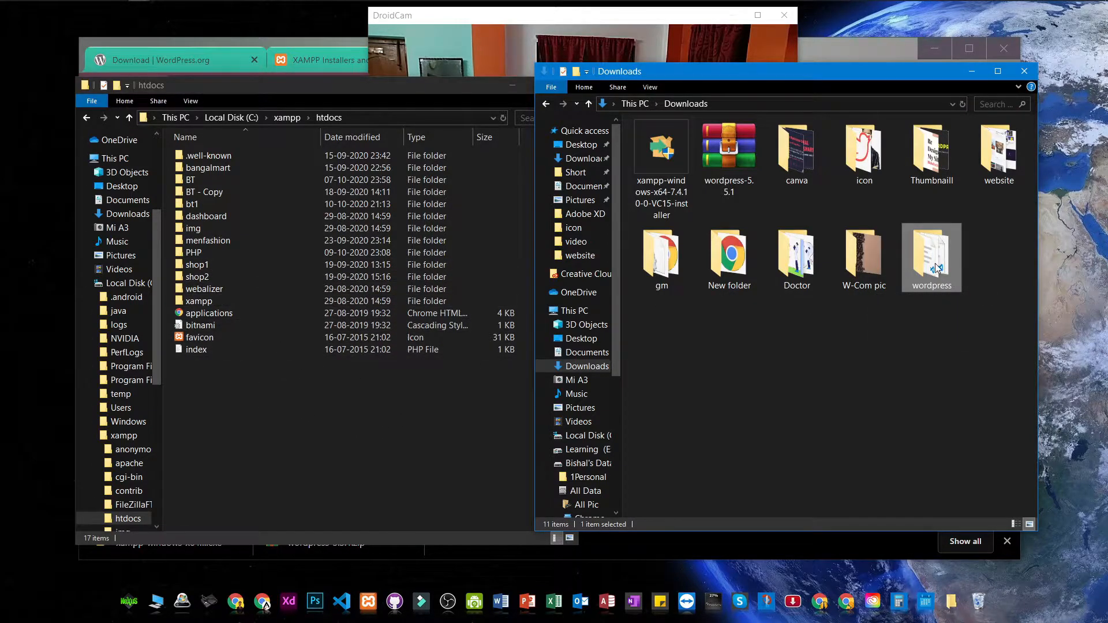
pyautogui.moveTo(934, 272); pyautogui.dragTo(347, 406)
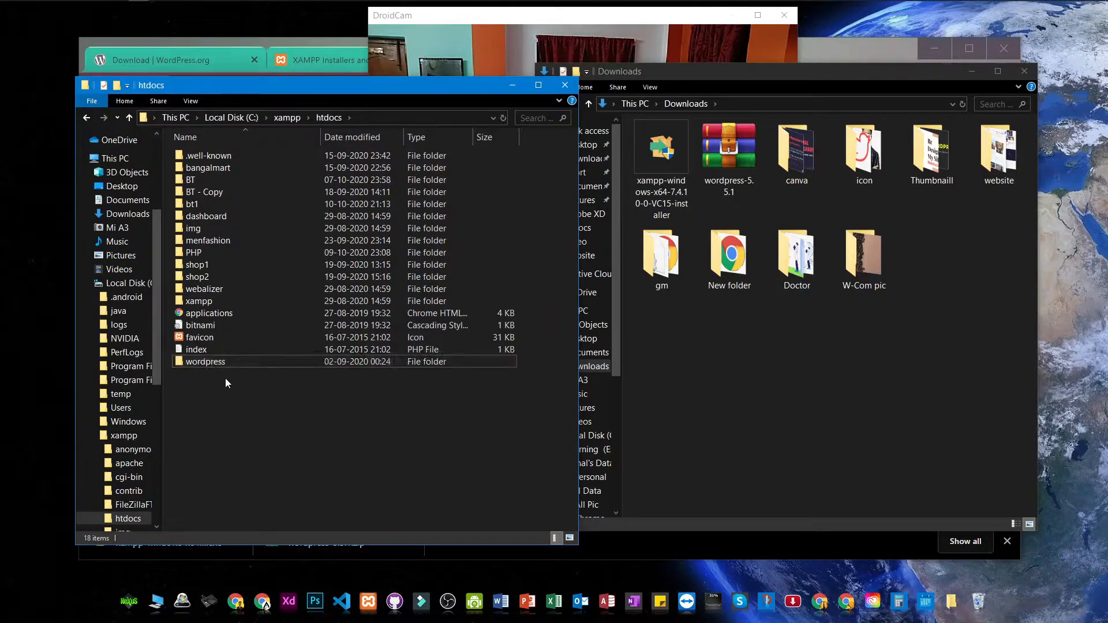
# Step: Rename the wordpress folder in htdocs to 'tech'
pyautogui.click(238, 362)
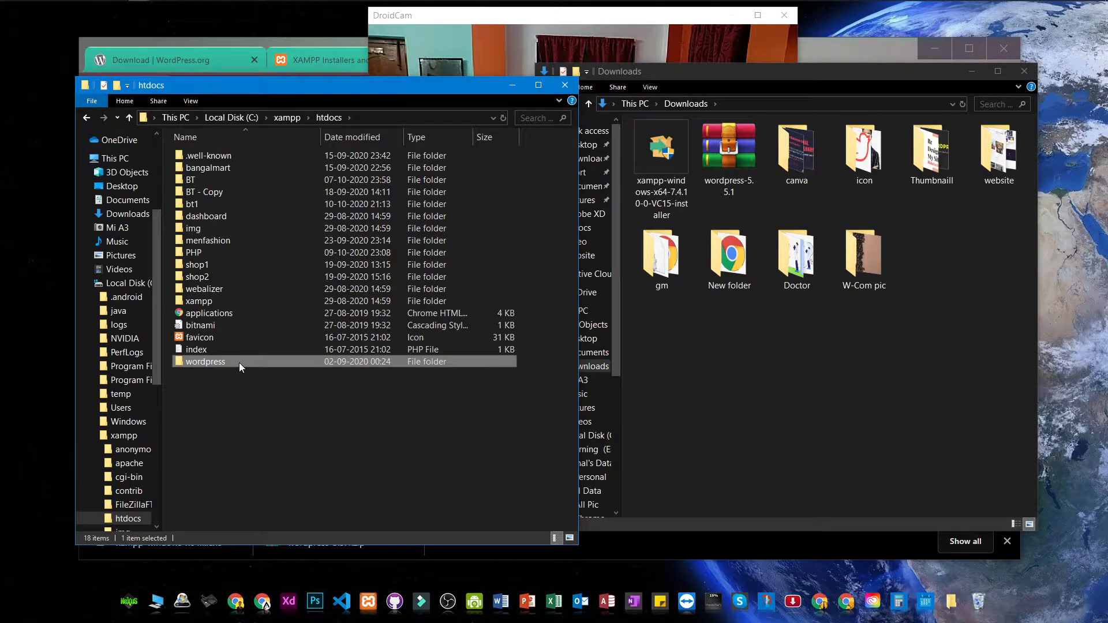
pyautogui.press('F2')
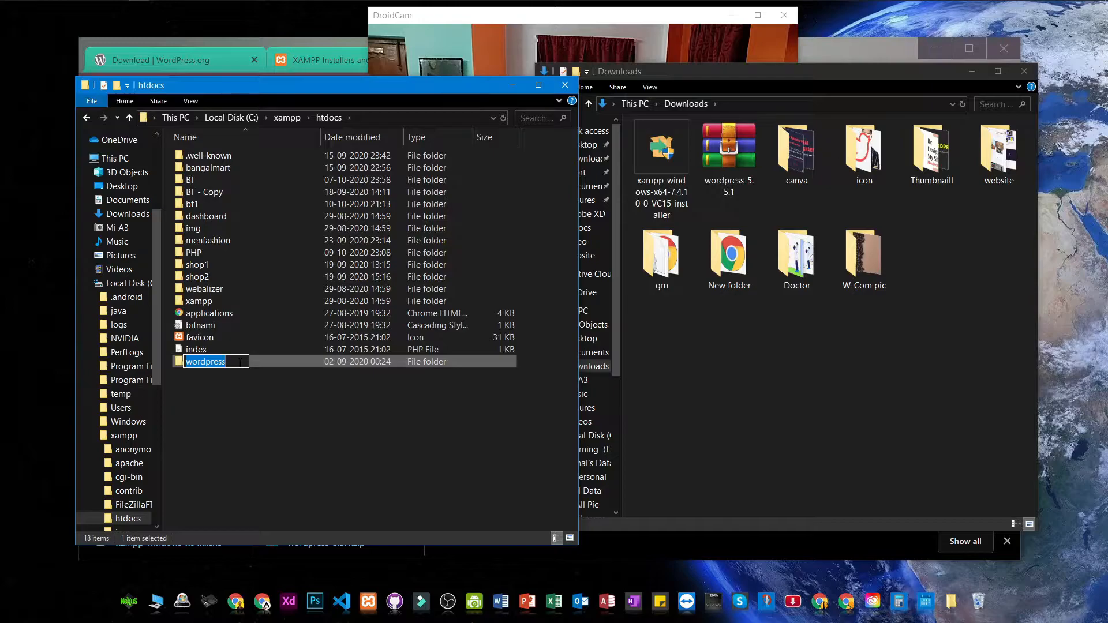
pyautogui.write('tech')
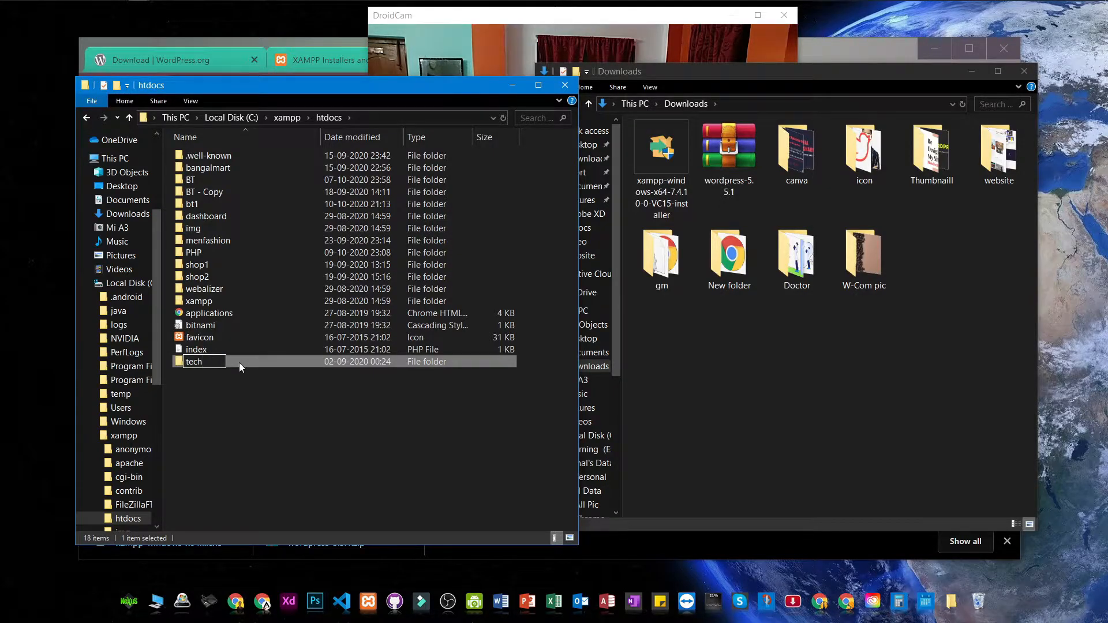
pyautogui.click(235, 464)
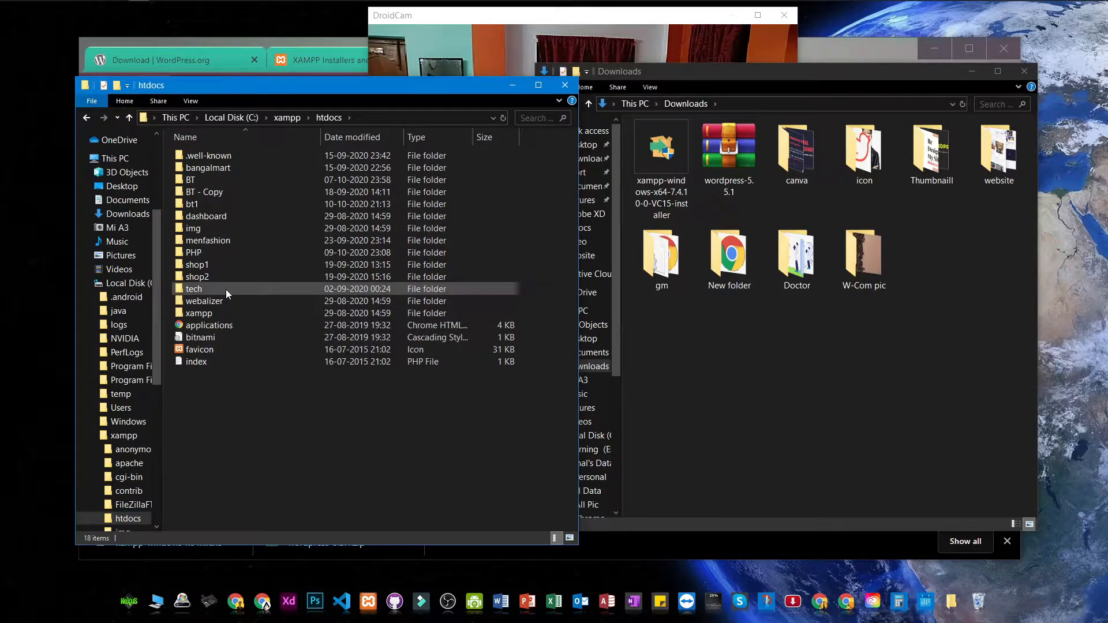
pyautogui.moveTo(226, 289)
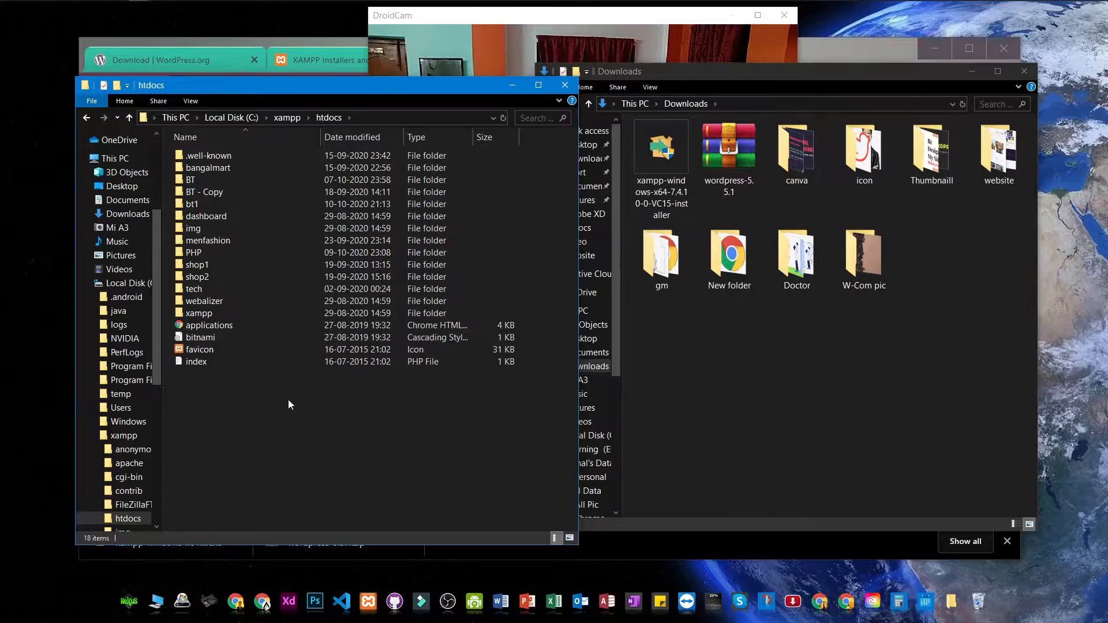
pyautogui.click(837, 389)
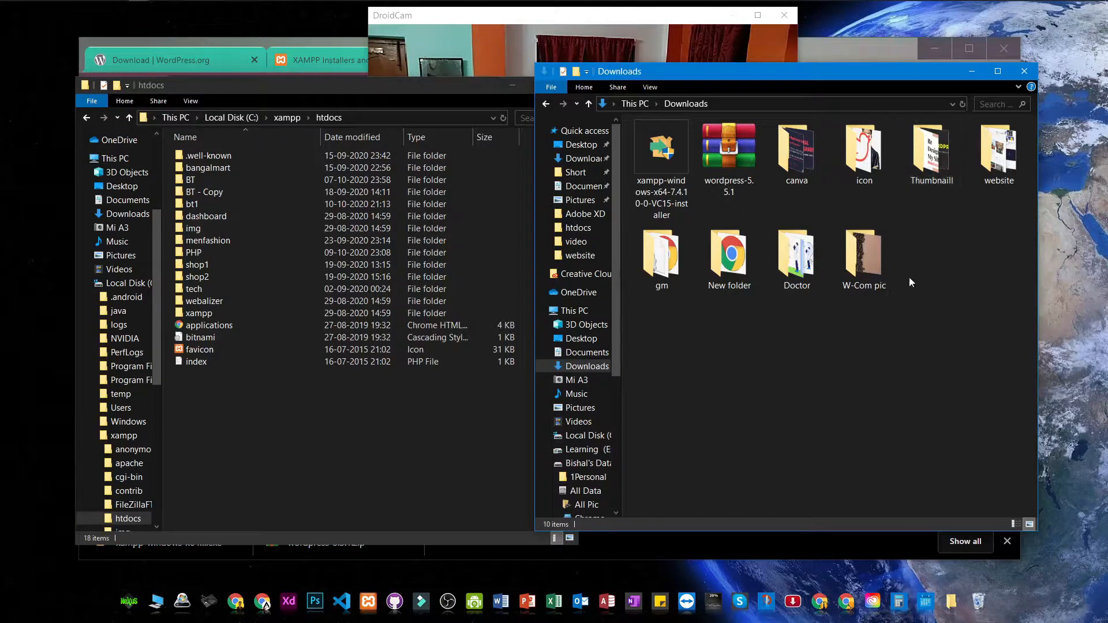
# Step: Close the XAMPP and WordPress download tabs, leaving only a blank new tab
pyautogui.click(333, 45)
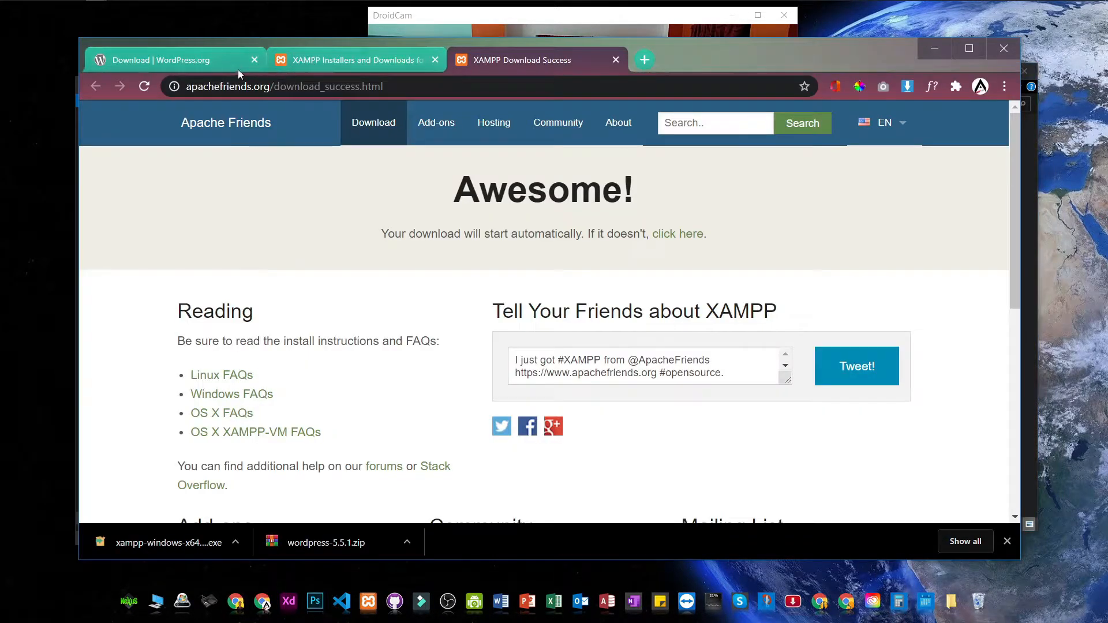
pyautogui.click(177, 60)
pyautogui.click(369, 65)
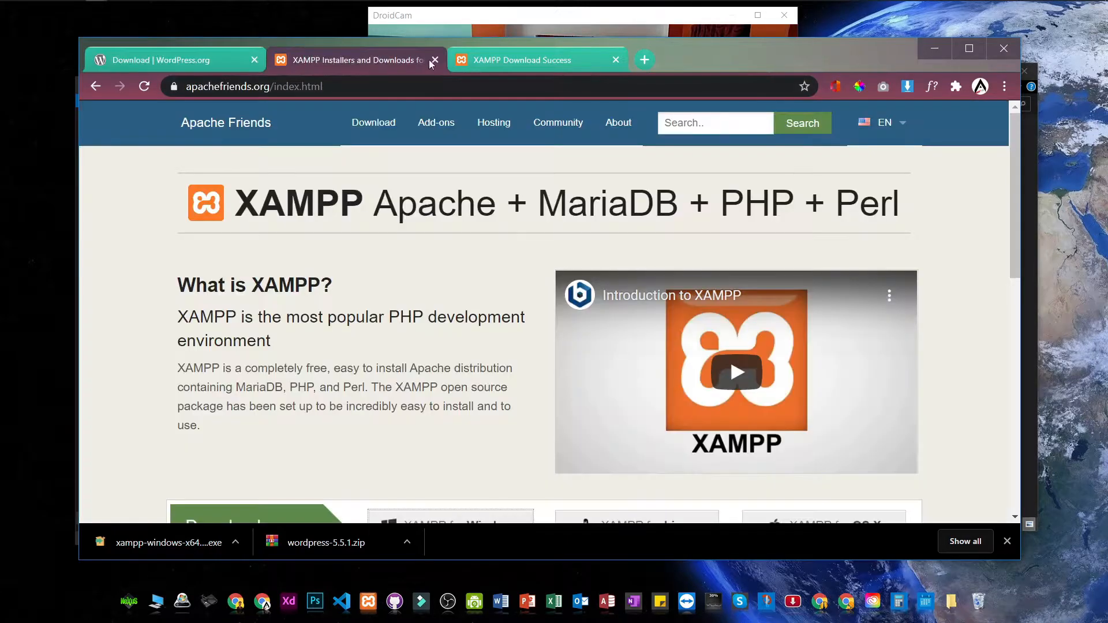
pyautogui.click(481, 61)
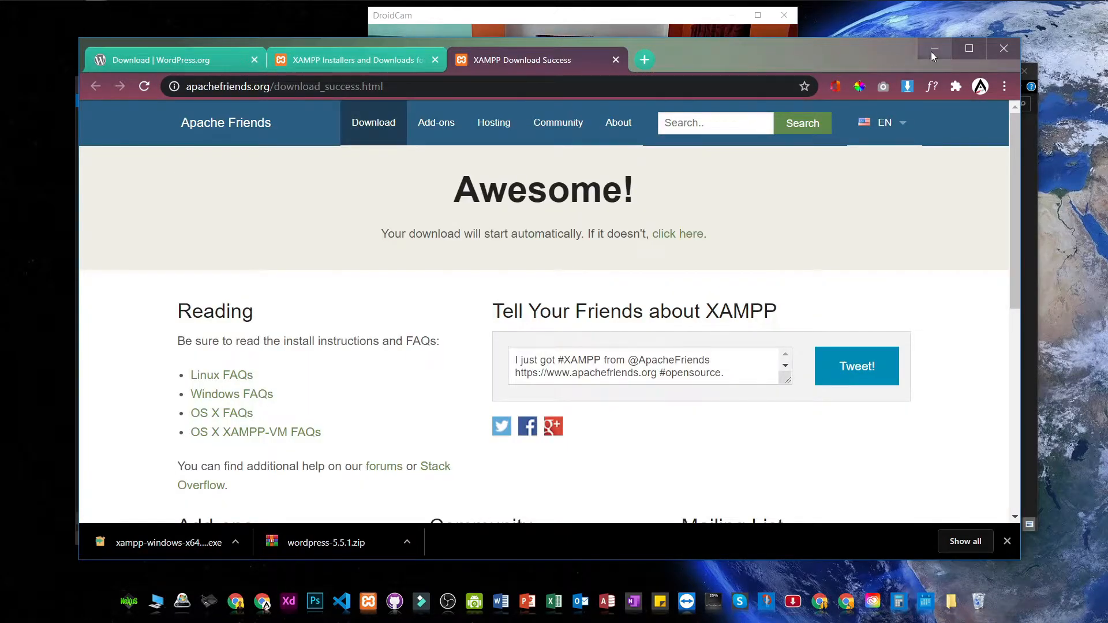
pyautogui.click(615, 61)
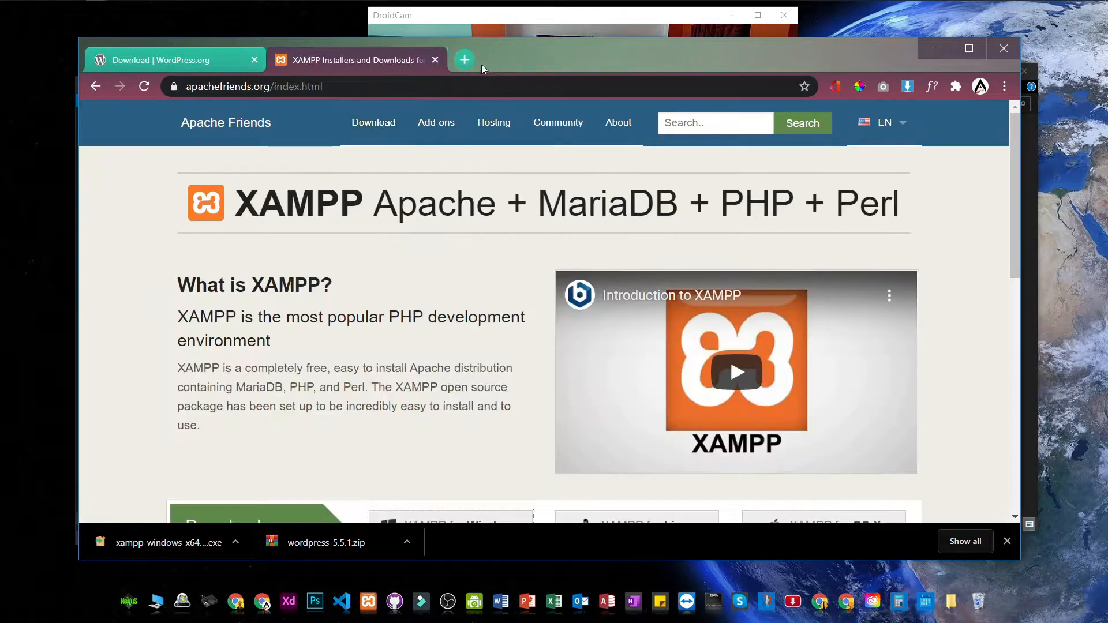
pyautogui.click(435, 60)
pyautogui.click(282, 60)
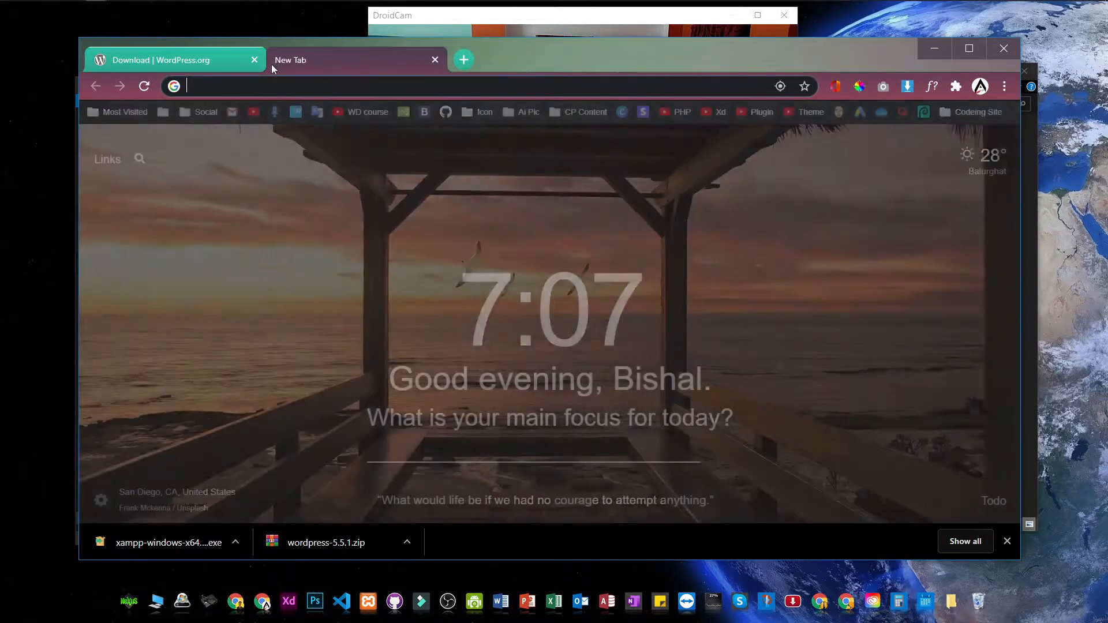
pyautogui.click(254, 60)
# Step: Close the Downloads Explorer window and bring Chrome back to the front
pyautogui.click(934, 49)
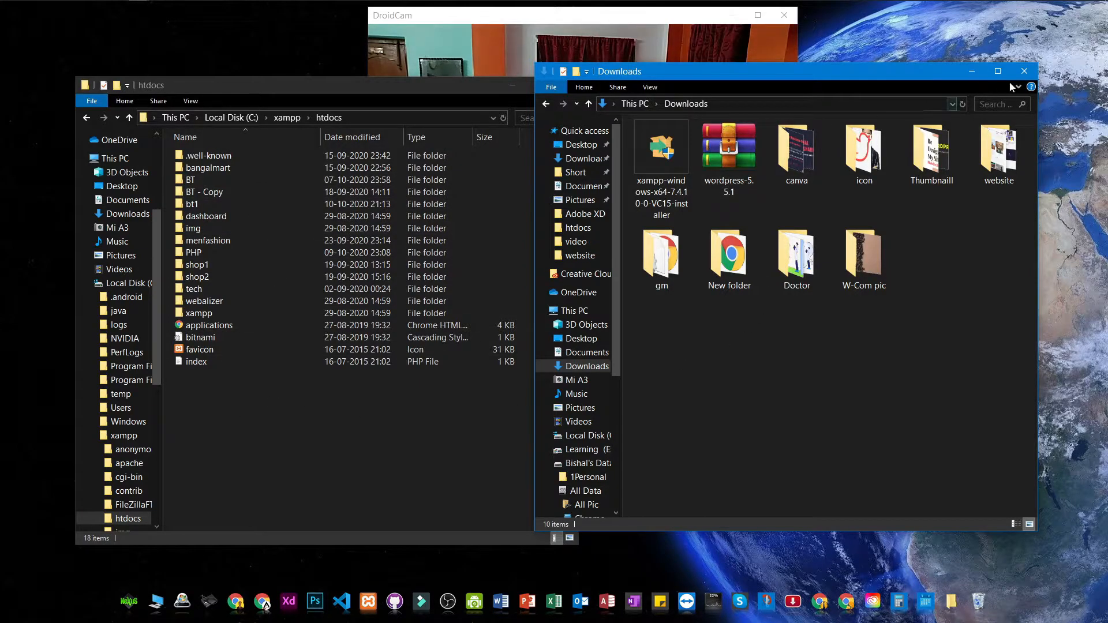
pyautogui.click(1025, 71)
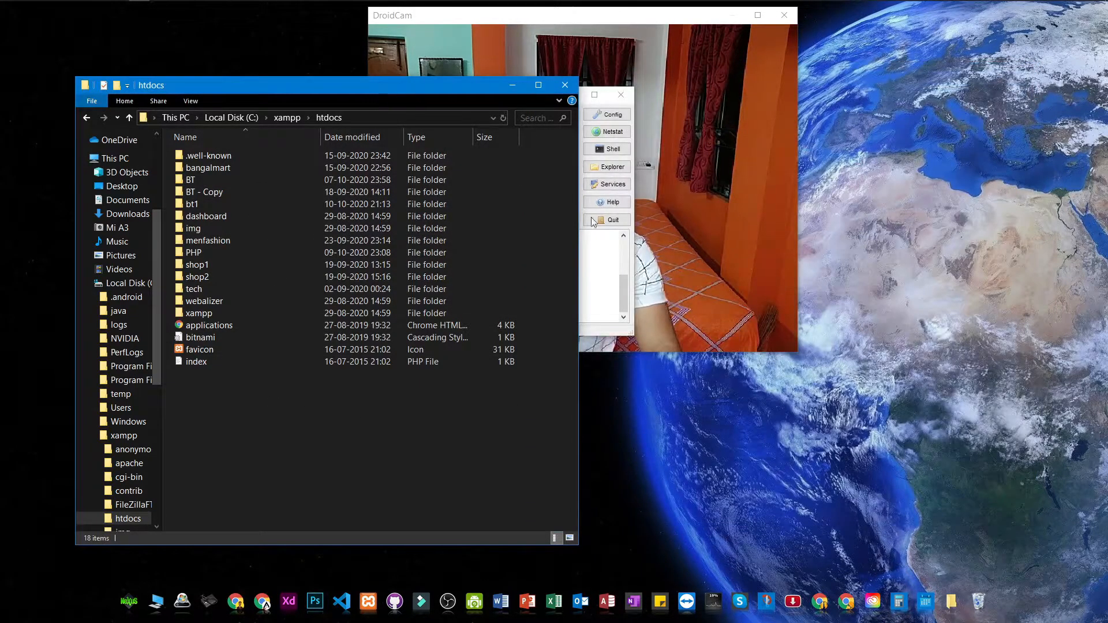
pyautogui.click(601, 234)
pyautogui.click(568, 96)
pyautogui.moveTo(425, 84); pyautogui.dragTo(585, 69)
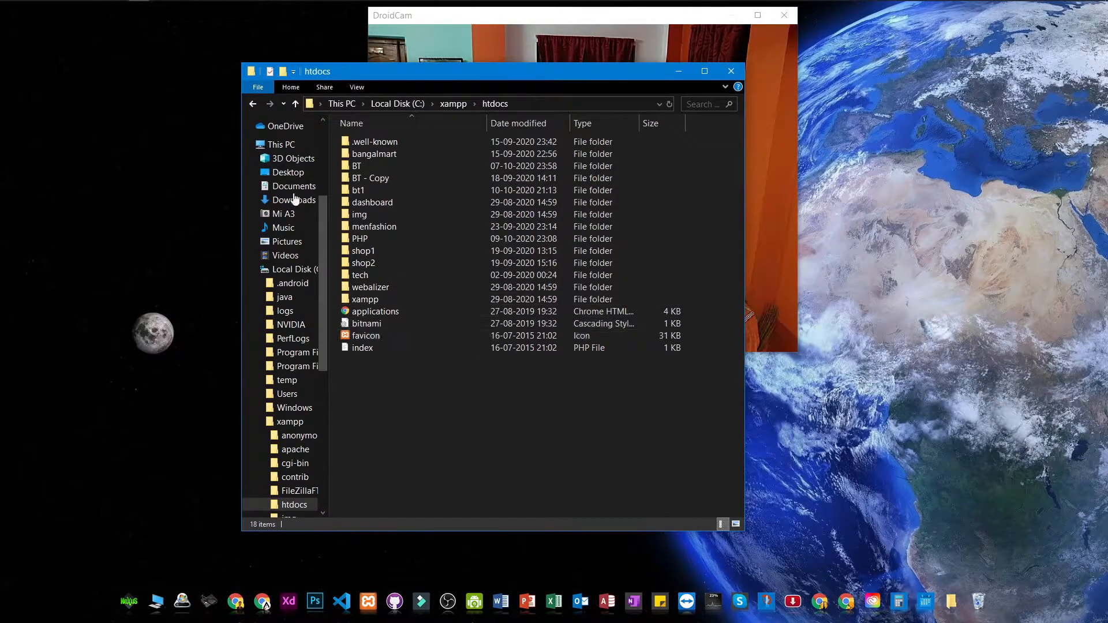
pyautogui.click(97, 8)
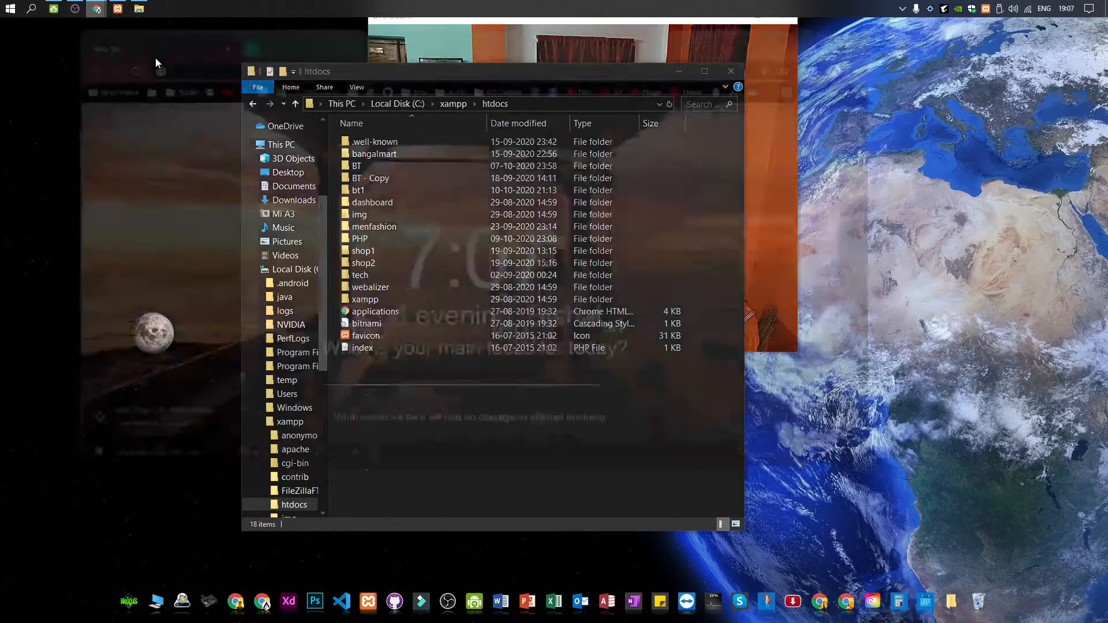
pyautogui.click(154, 57)
pyautogui.click(275, 85)
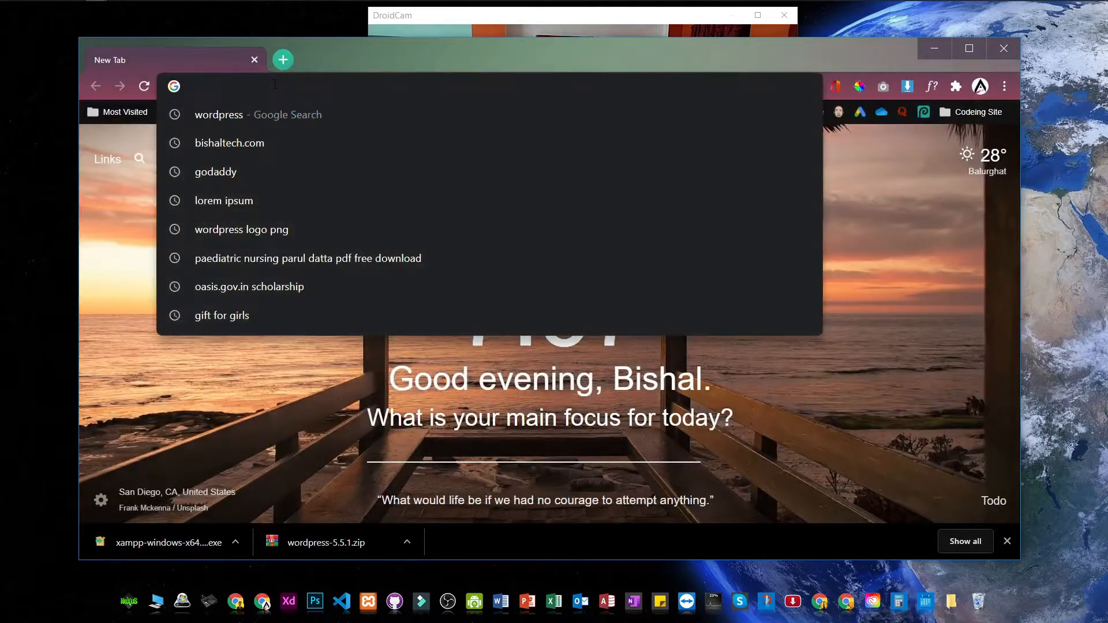
# Step: Load the local XAMPP dashboard by going to localhost in Chrome
pyautogui.write('l')
pyautogui.press('BackSpace')
pyautogui.press('Escape')
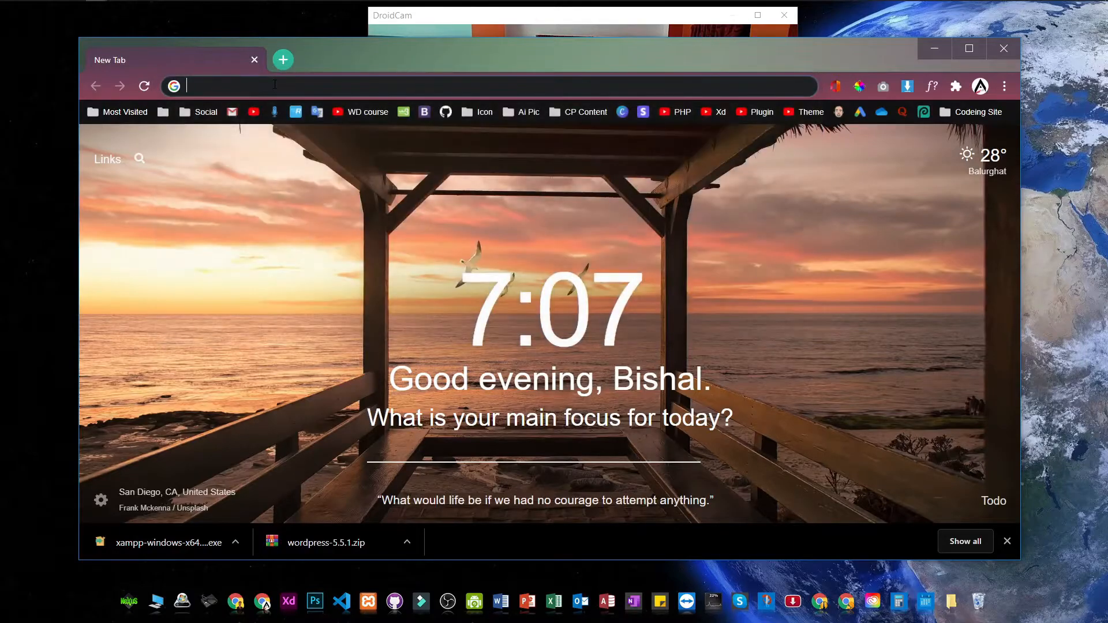
pyautogui.write('localhost')
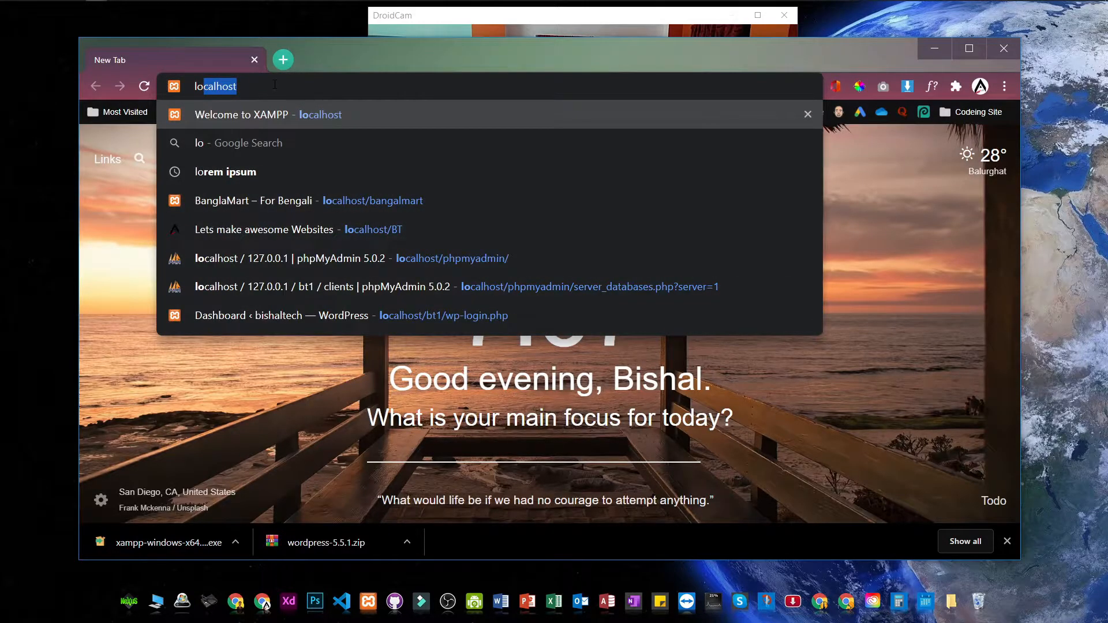
pyautogui.press('Right')
pyautogui.press('Return')
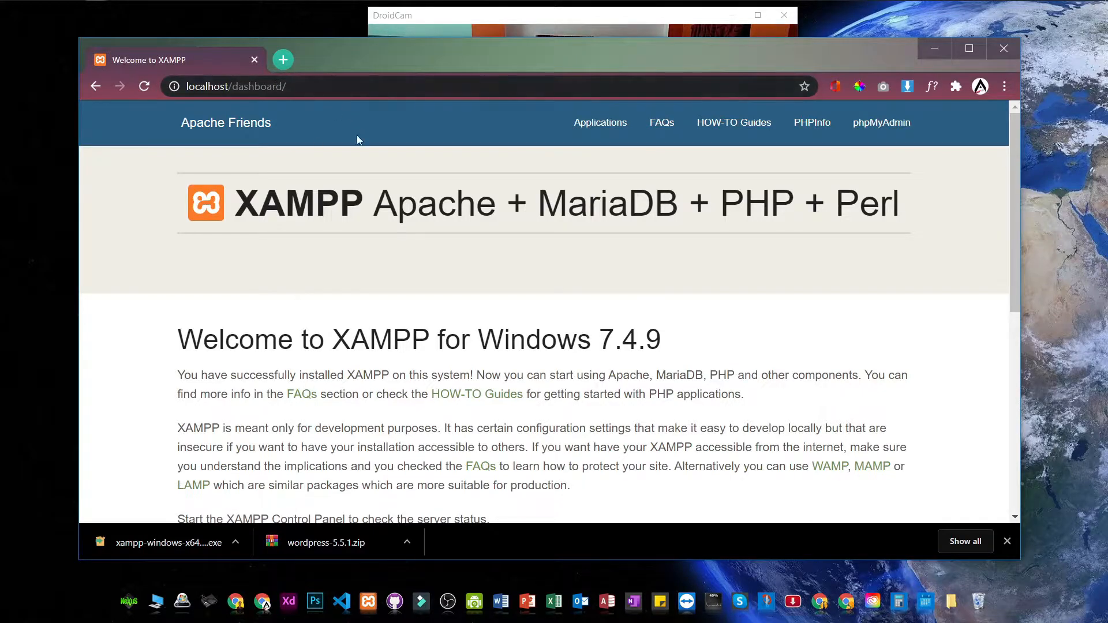
pyautogui.scroll(-7, 315, 133)
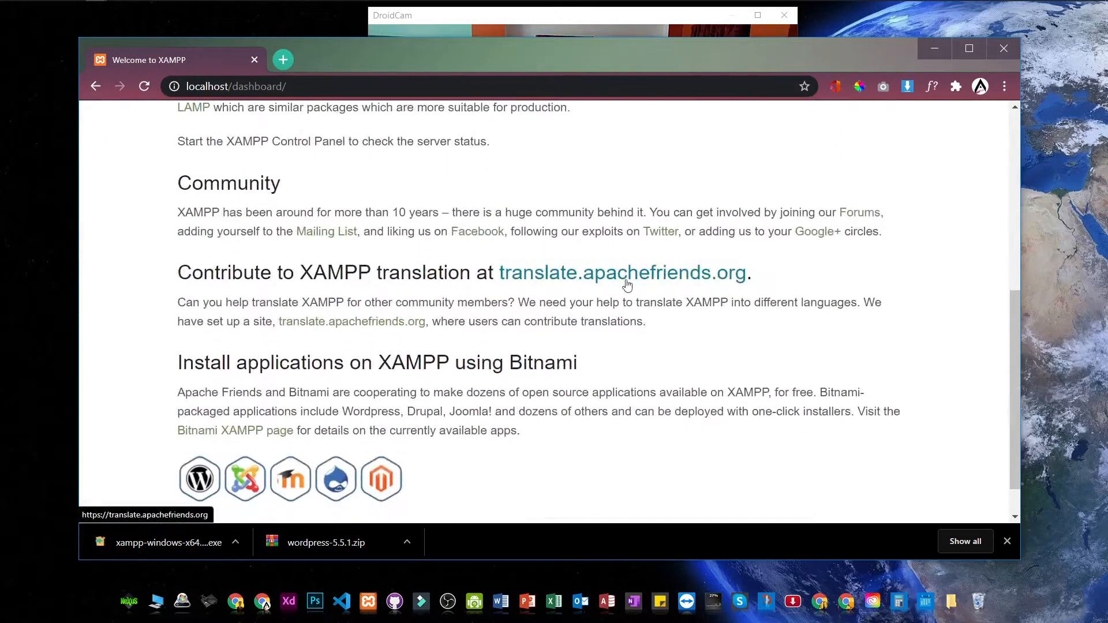
pyautogui.scroll(7, 351, 235)
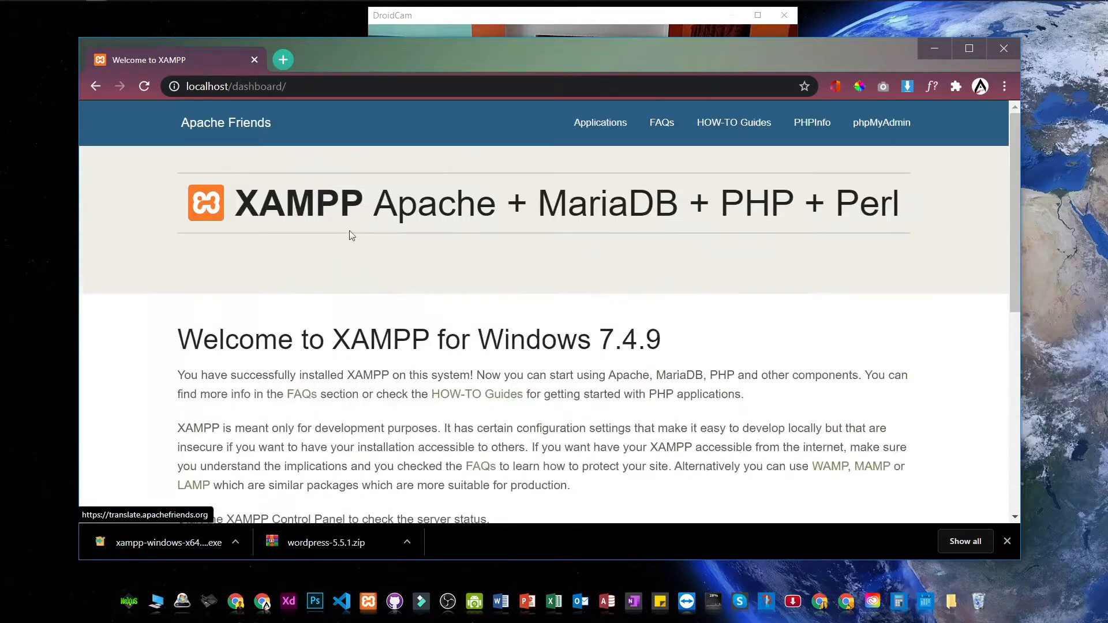
# Step: Change the address to localhost/tech and load it
pyautogui.click(301, 84)
pyautogui.press('BackSpace')
pyautogui.press('BackSpace')
pyautogui.press('BackSpace')
pyautogui.press('BackSpace')
pyautogui.press('BackSpace')
pyautogui.press('BackSpace')
pyautogui.press('BackSpace')
pyautogui.press('BackSpace')
pyautogui.press('BackSpace')
pyautogui.press('BackSpace')
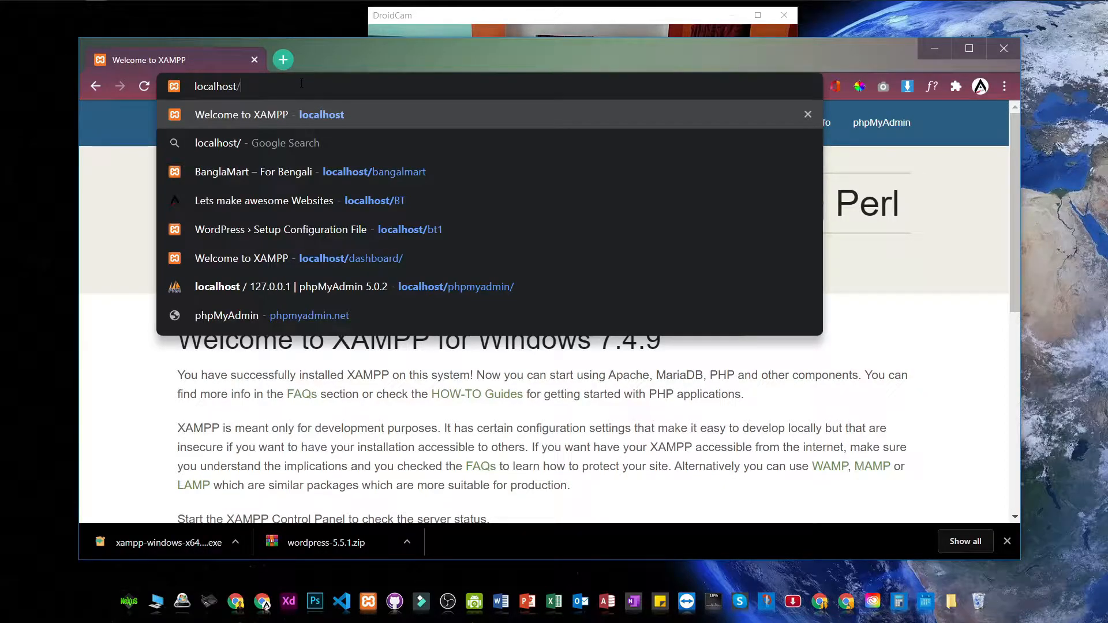
pyautogui.write('tech')
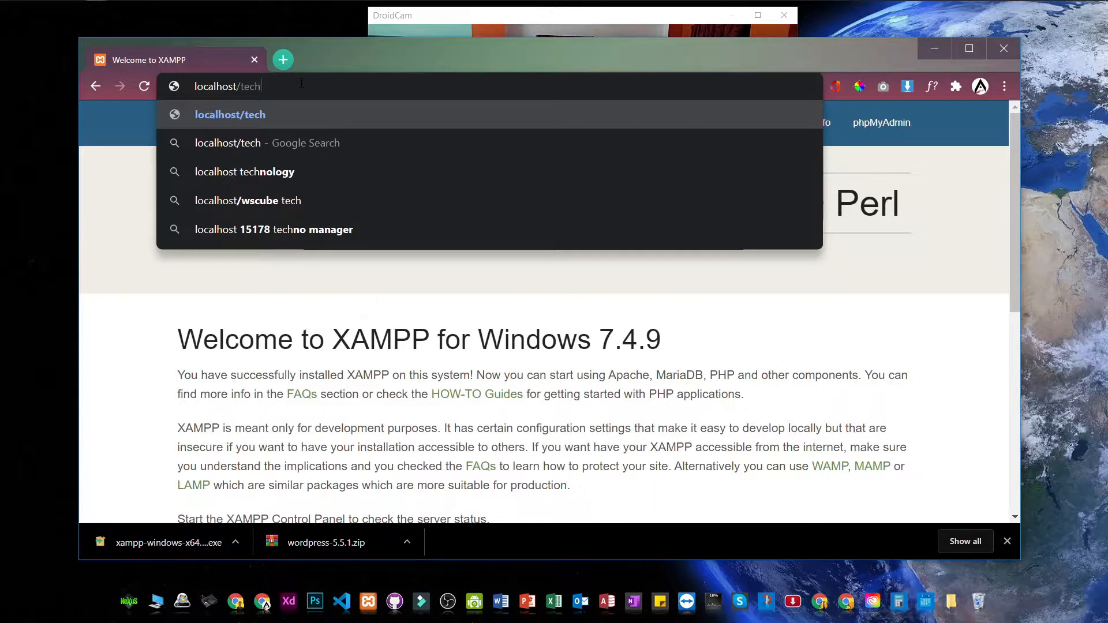
pyautogui.press('Return')
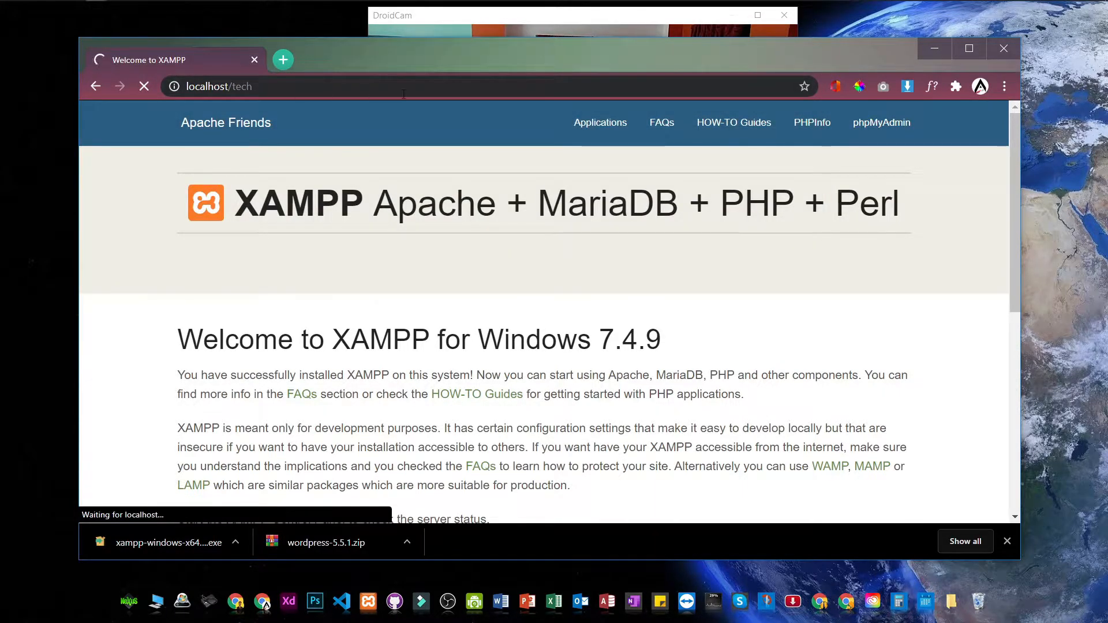
# Step: Maximize Chrome, close the downloads bar, and continue WordPress setup in English (United States)
pyautogui.doubleClick(583, 64)
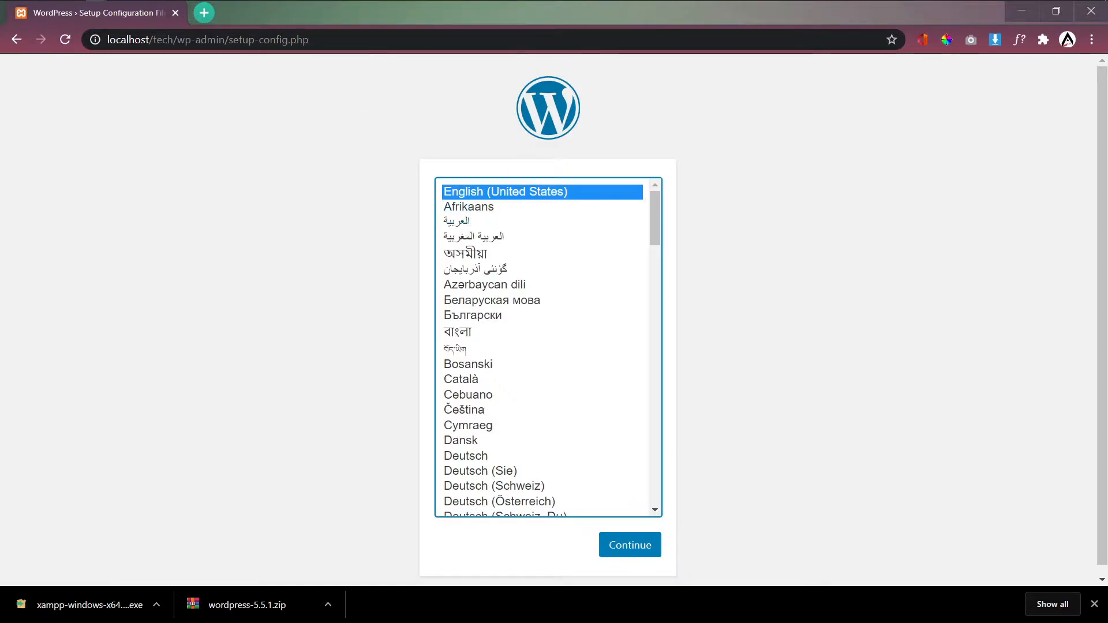
pyautogui.click(1095, 605)
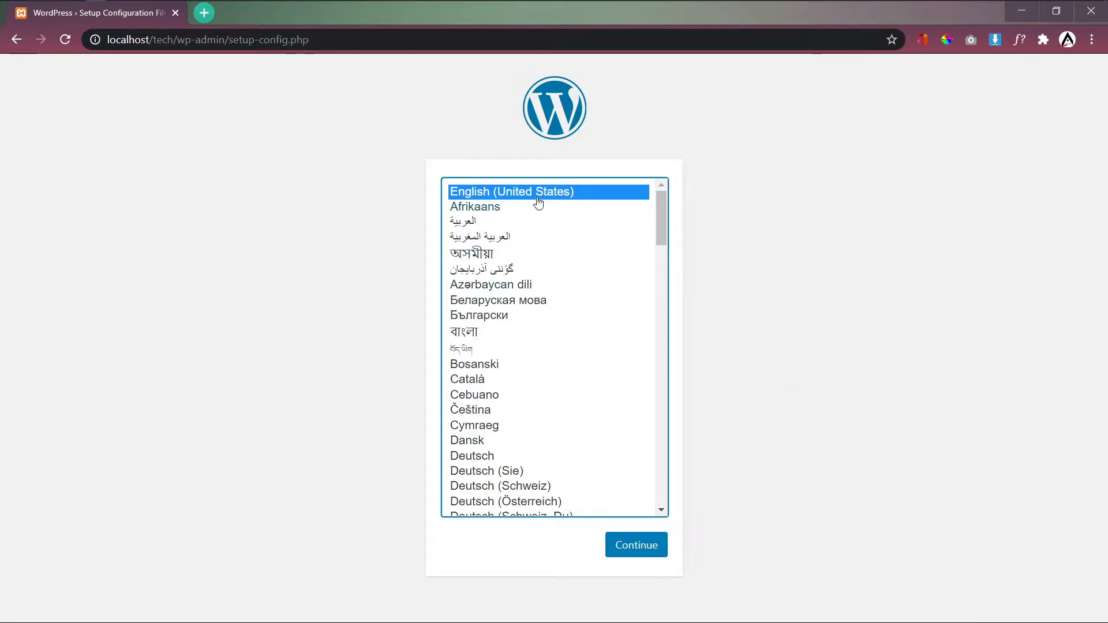
pyautogui.click(633, 547)
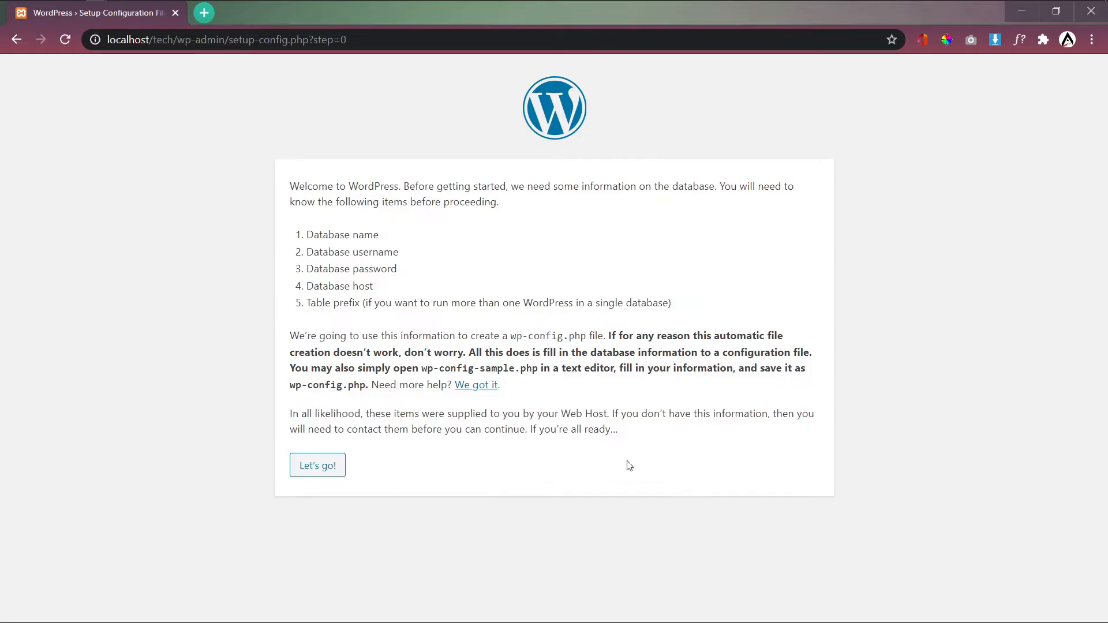
pyautogui.click(321, 468)
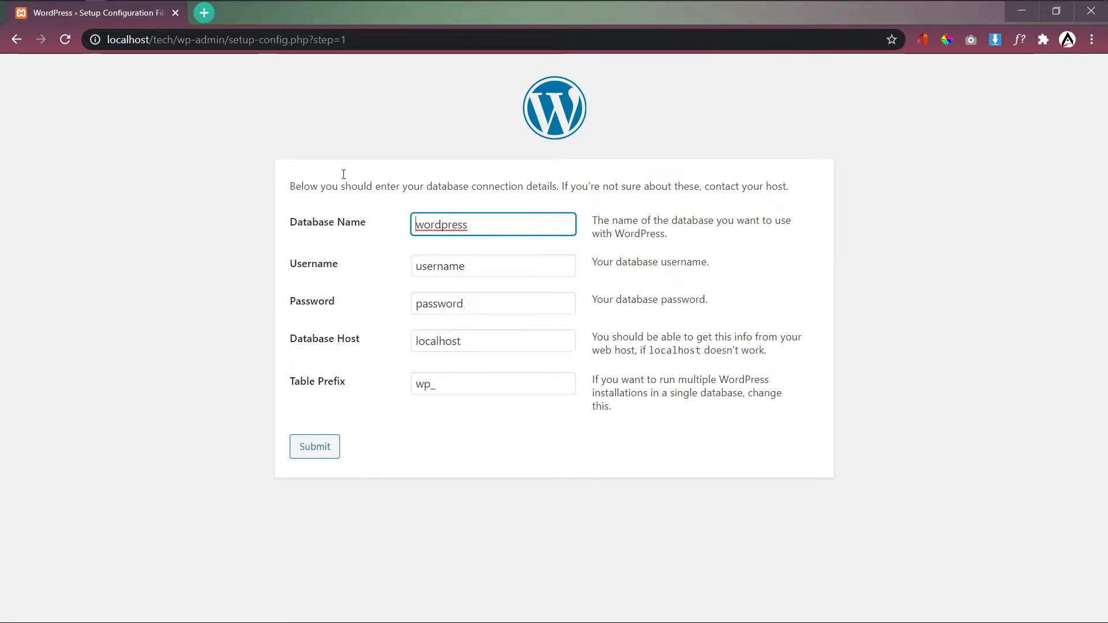
# Step: Open a new tab and load the XAMPP dashboard at localhost
pyautogui.click(205, 16)
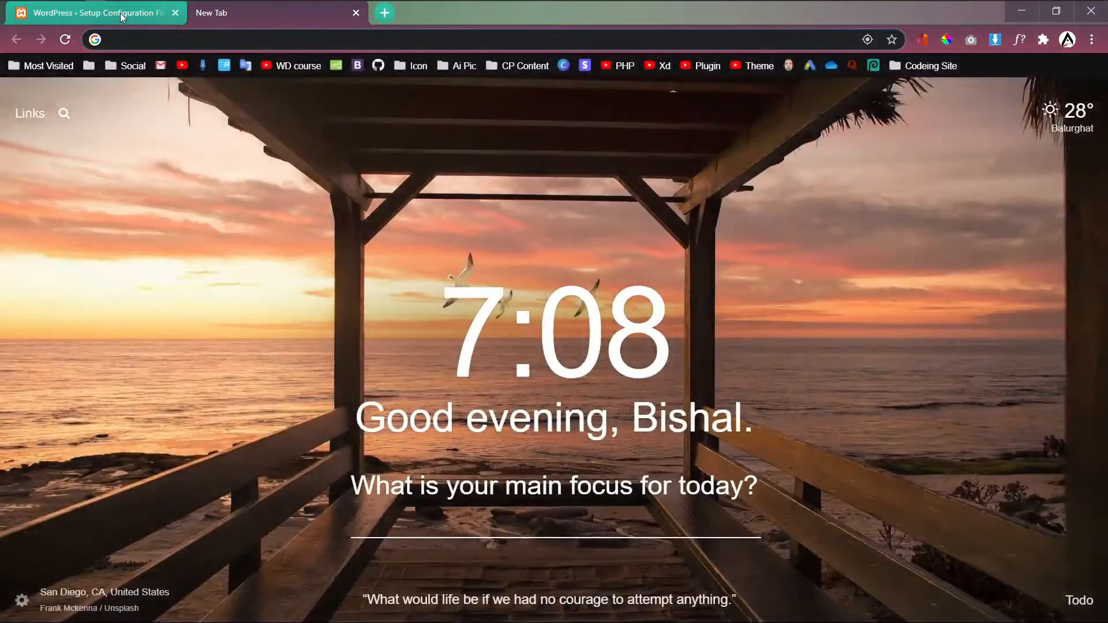
pyautogui.click(146, 34)
pyautogui.write('loacl')
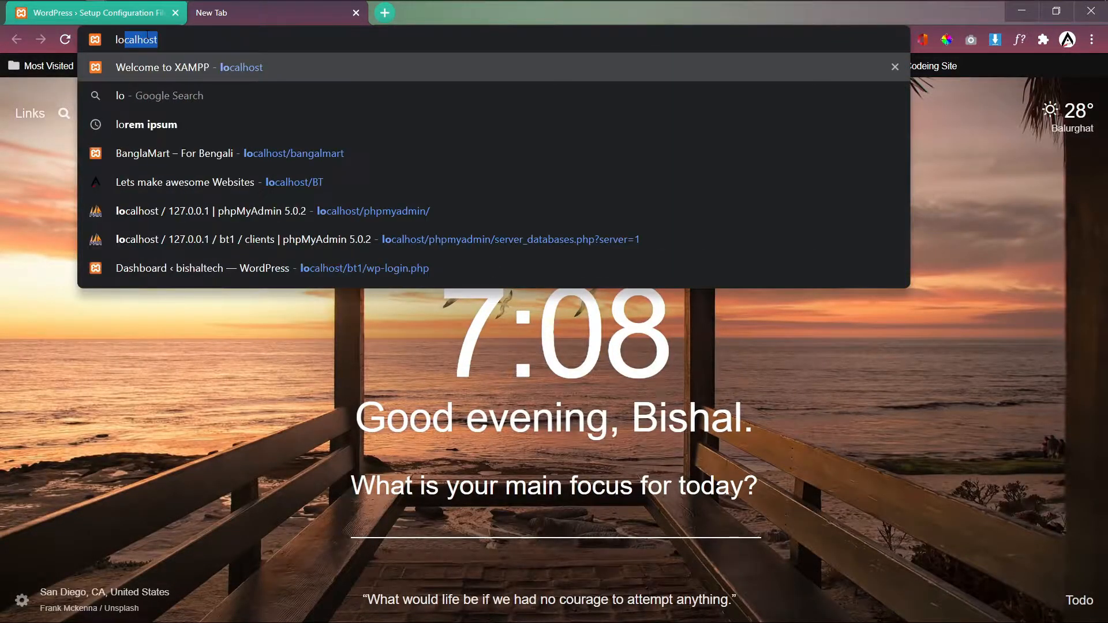
pyautogui.press('Down')
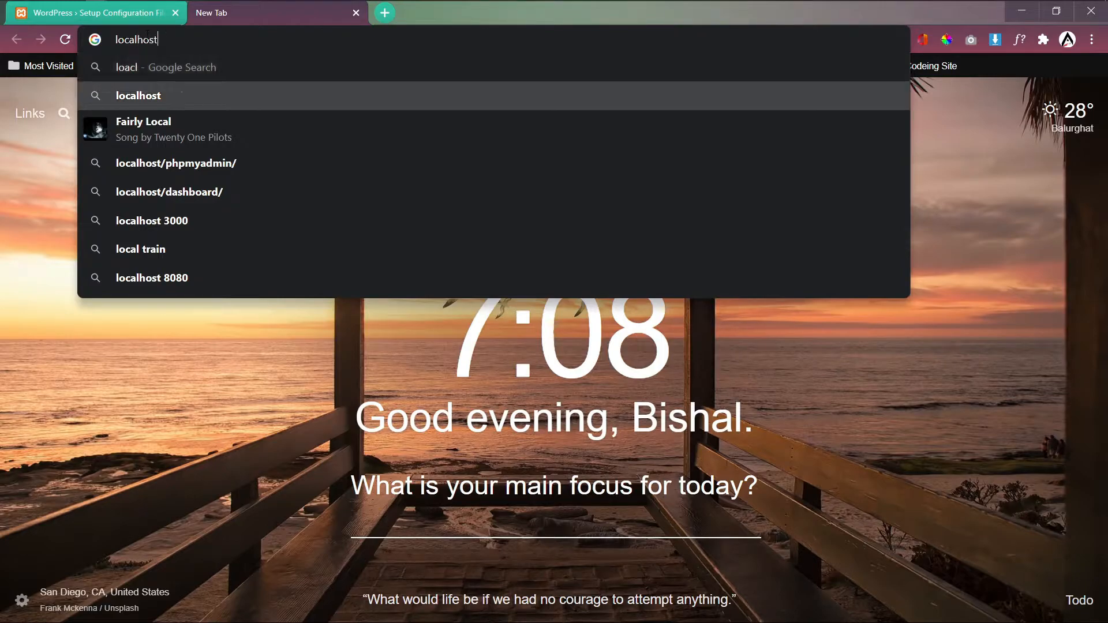
pyautogui.press('Return')
pyautogui.doubleClick(187, 84)
pyautogui.doubleClick(114, 40)
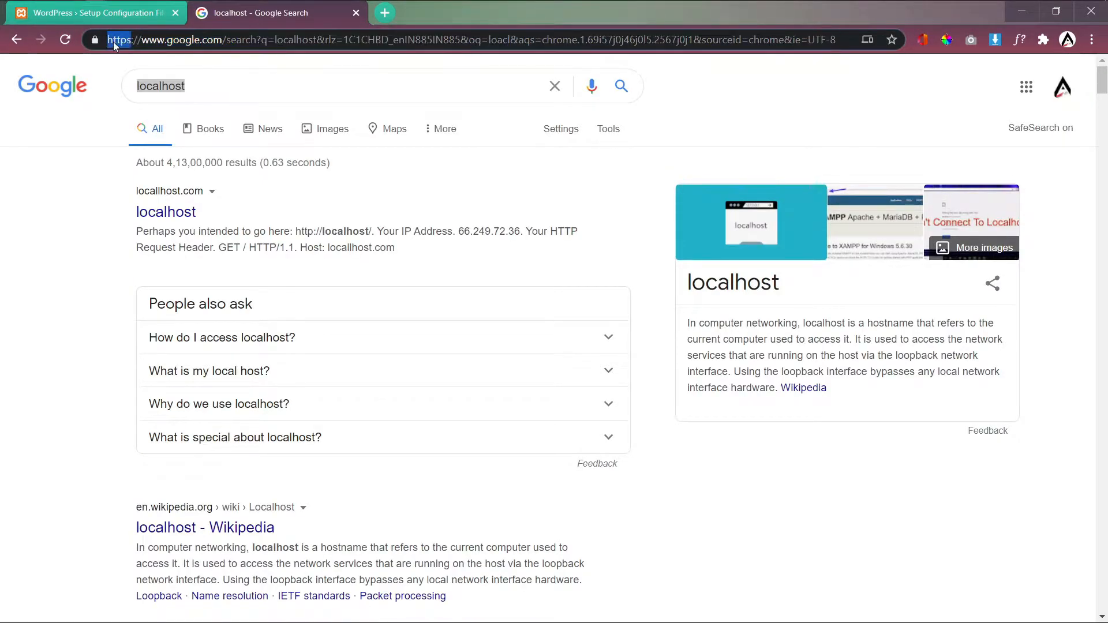
pyautogui.hotkey('ctrl', 'a')
pyautogui.press('BackSpace')
pyautogui.write('localhost')
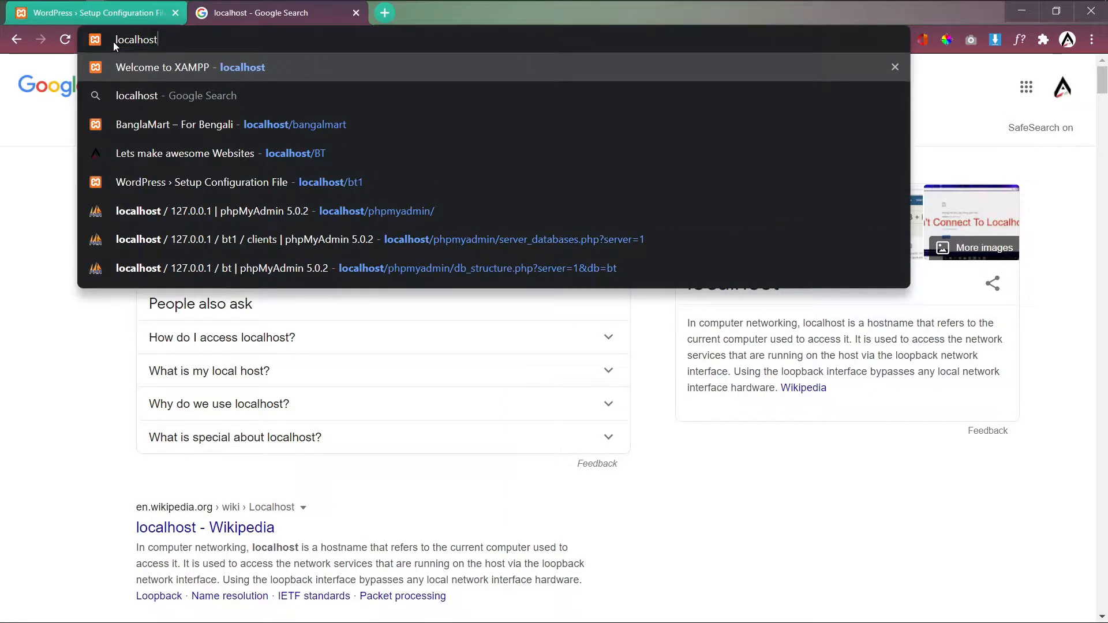
pyautogui.press('Return')
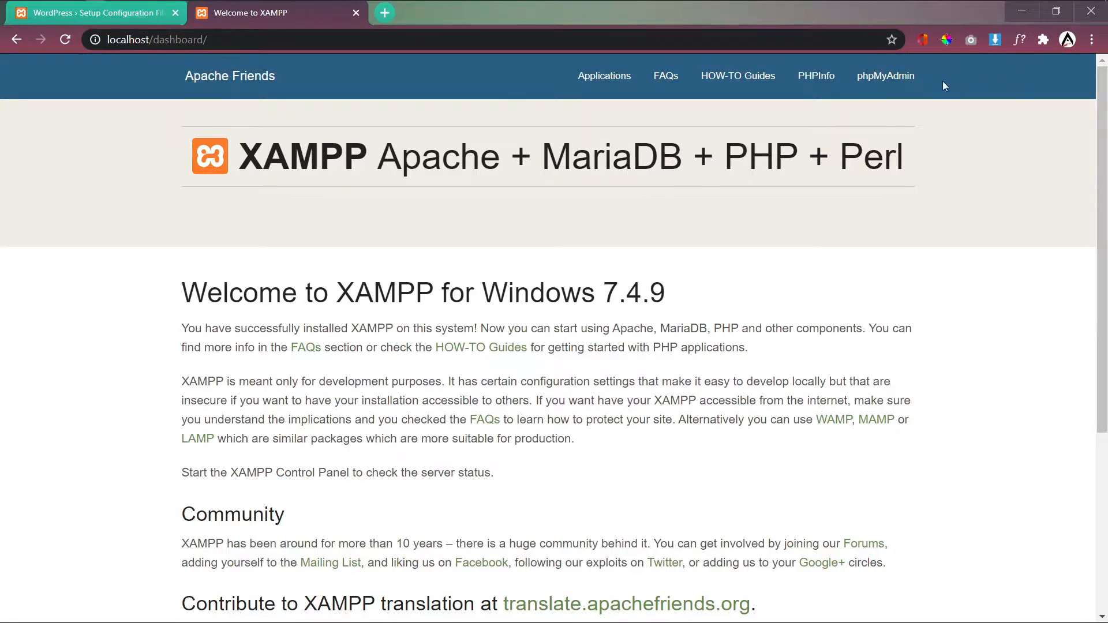
# Step: Open phpMyAdmin and view the bangalmart database's wp_ tables
pyautogui.click(899, 83)
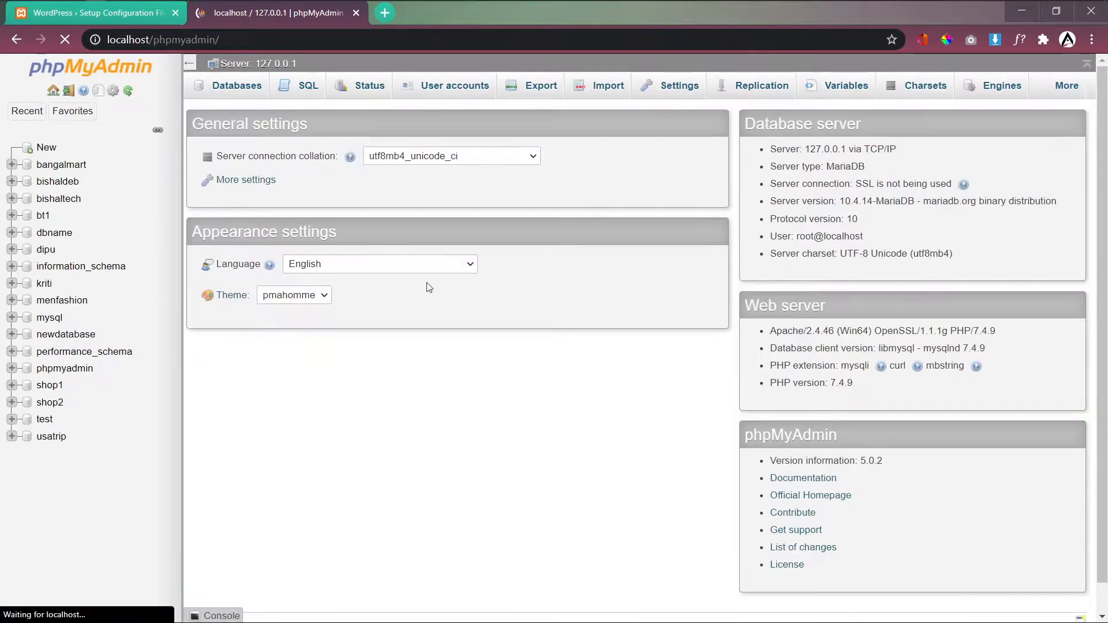
pyautogui.click(60, 167)
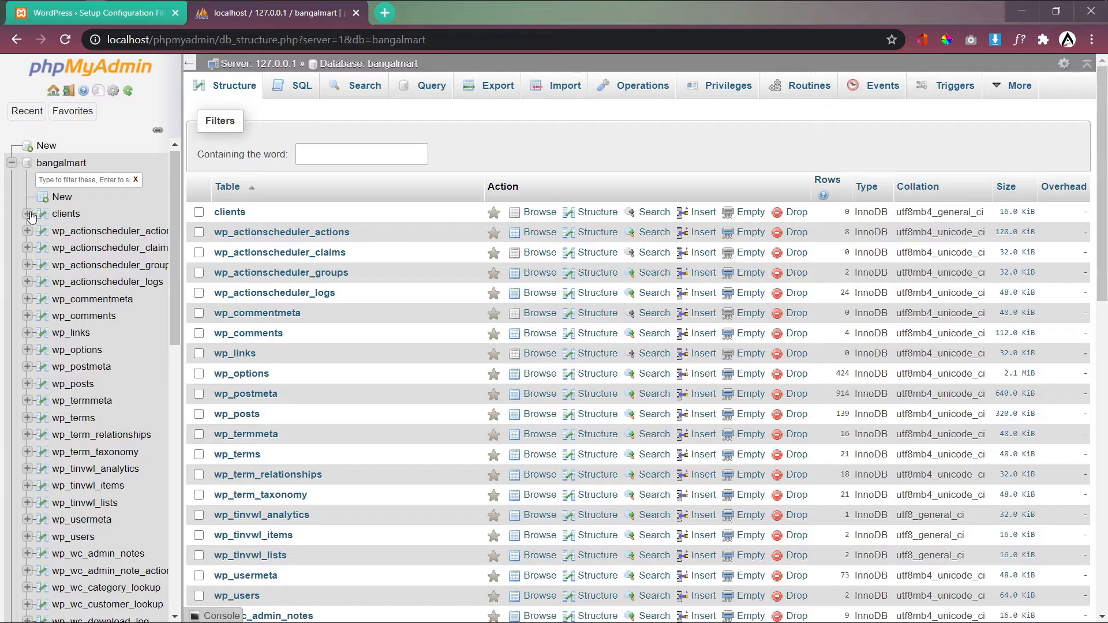
pyautogui.click(66, 164)
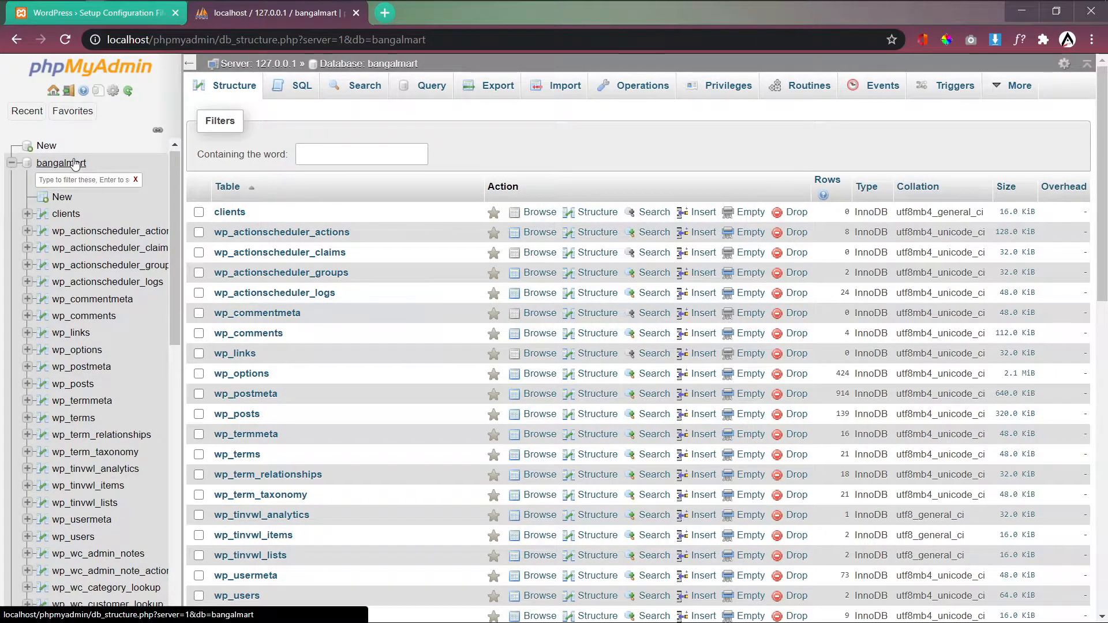
pyautogui.click(12, 163)
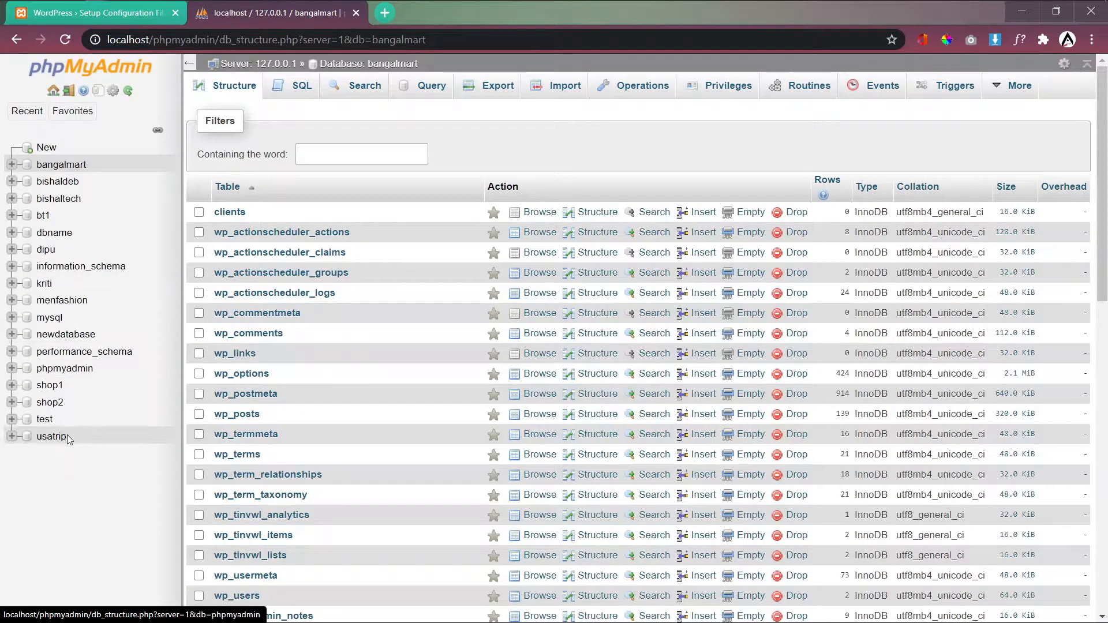
pyautogui.hotkey('alt', 'Tab')
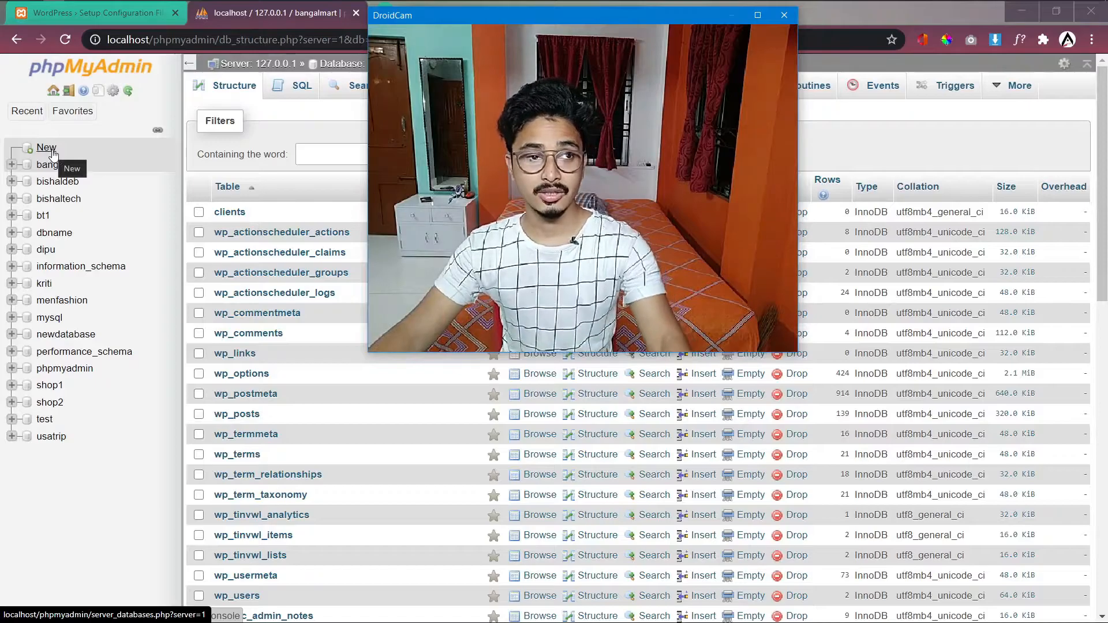
# Step: Glance at the WordPress setup tab, then open phpMyAdmin's New database page
pyautogui.click(93, 16)
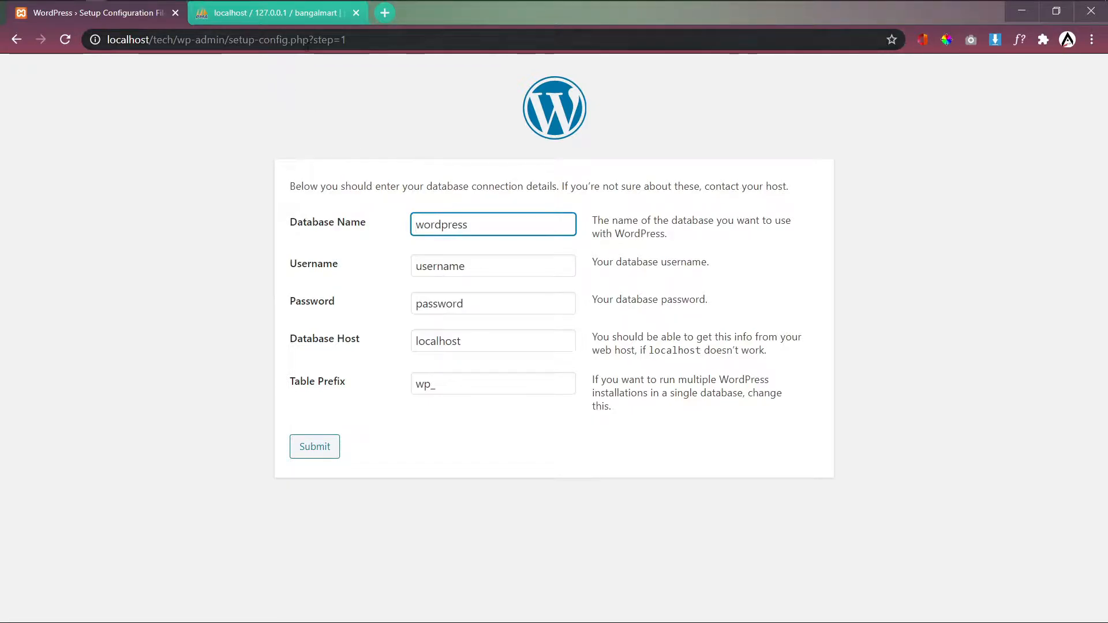
pyautogui.click(287, 14)
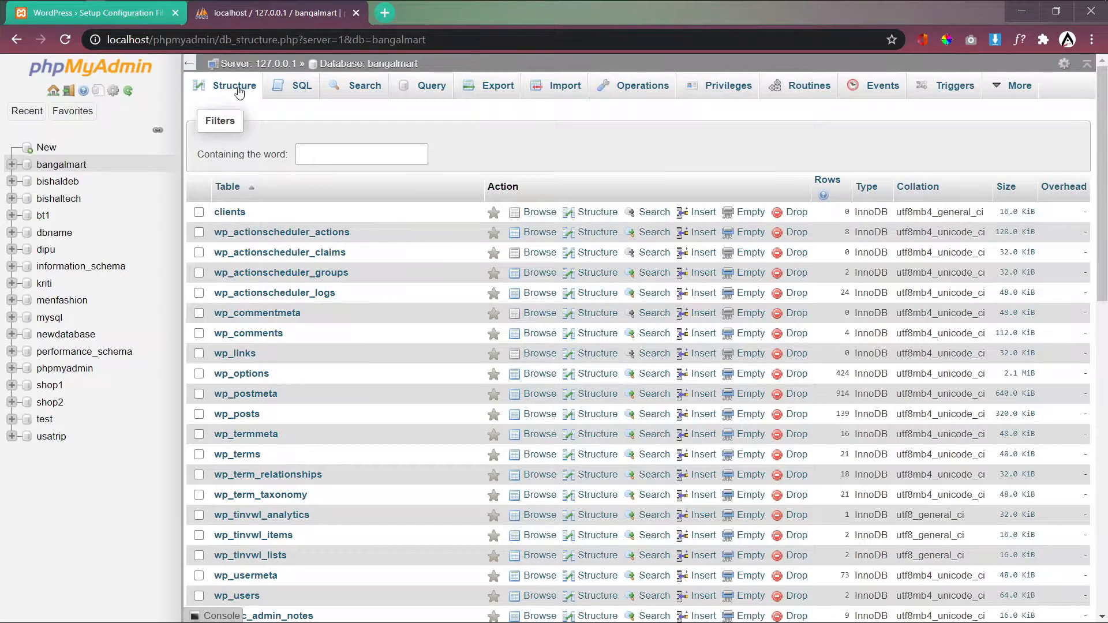
pyautogui.click(43, 149)
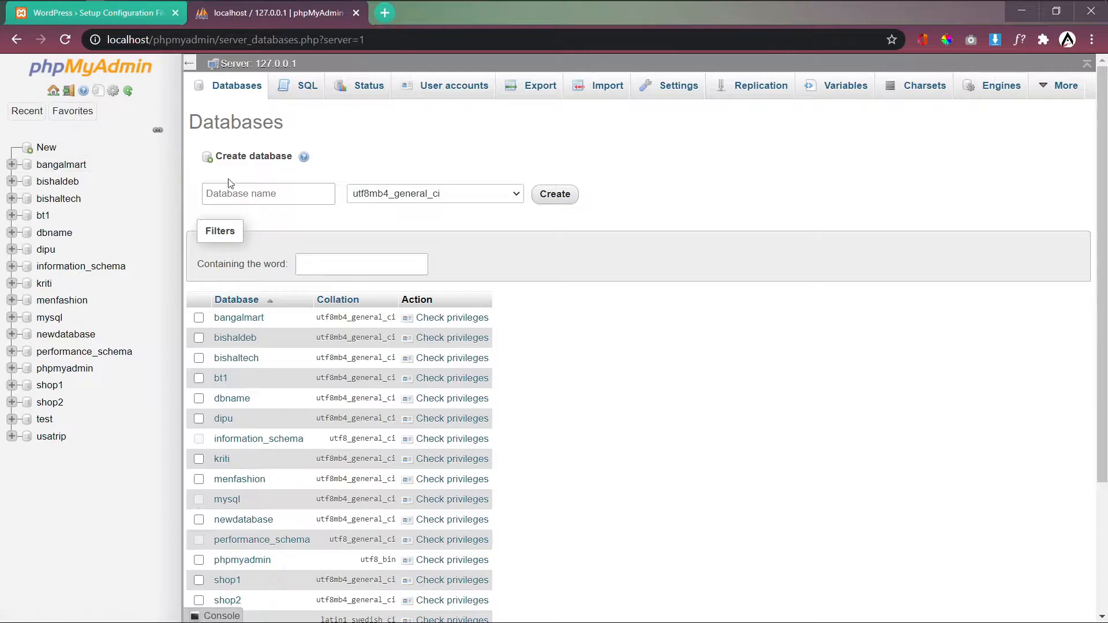
# Step: Create a database named tech with the default utf8mb4_general_ci collation
pyautogui.click(220, 194)
pyautogui.write('tech')
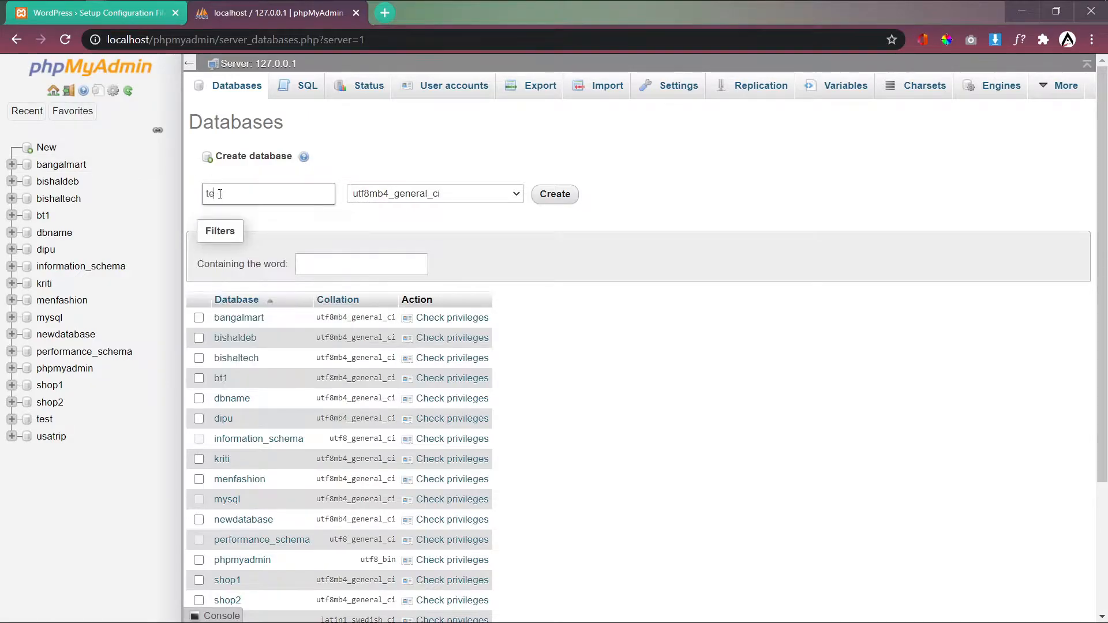
pyautogui.click(557, 195)
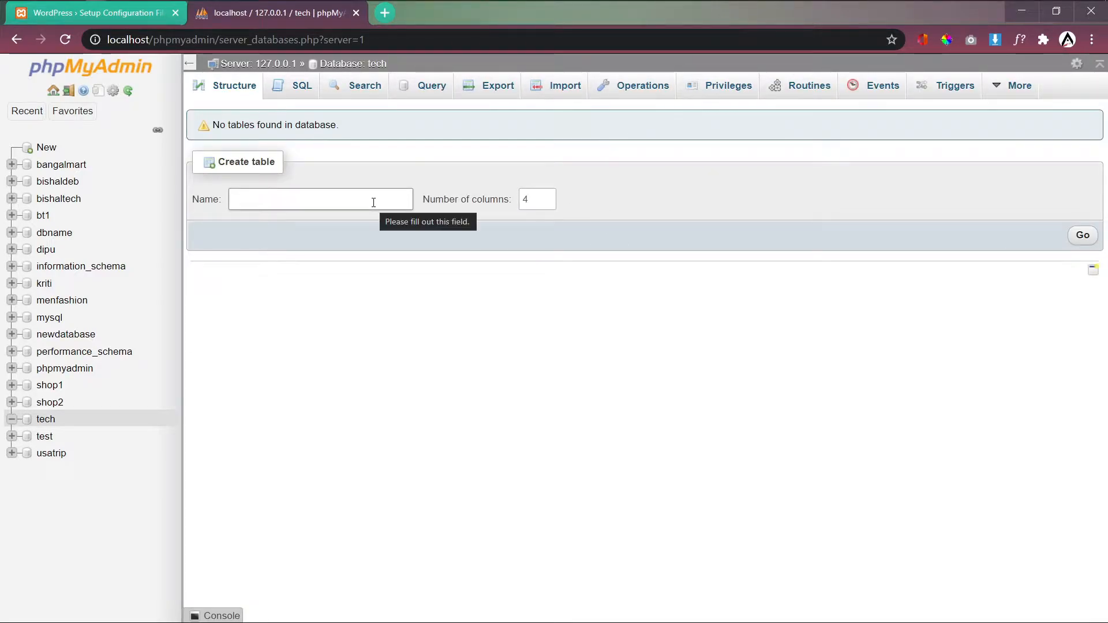
# Step: Start a table named customer with 4 columns in the tech database
pyautogui.moveTo(218, 162); pyautogui.dragTo(344, 162)
pyautogui.click(338, 202)
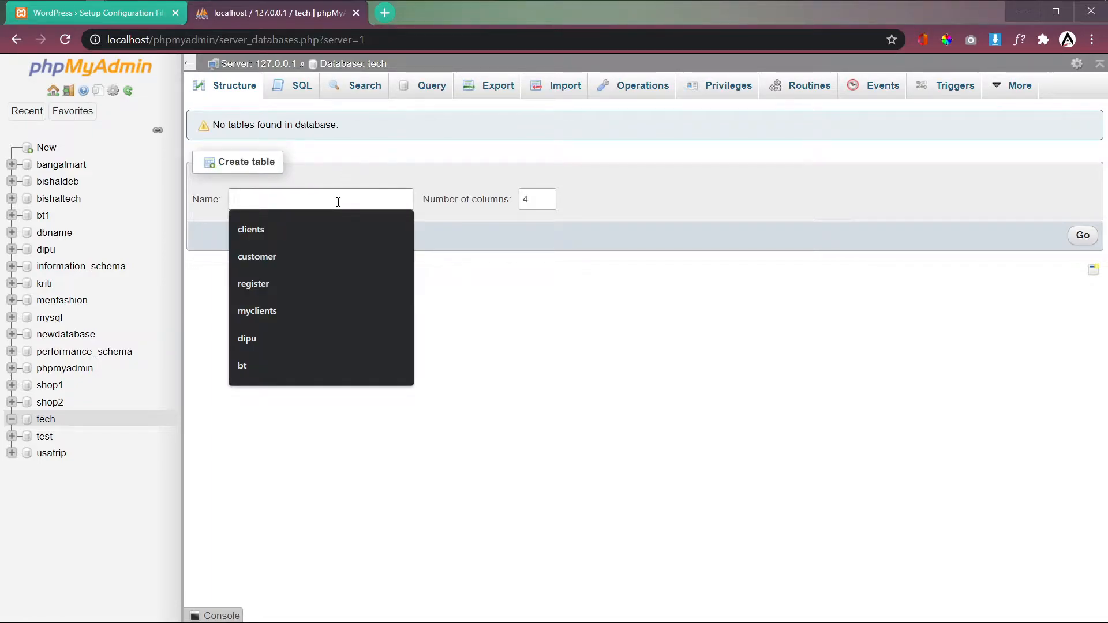
pyautogui.click(304, 252)
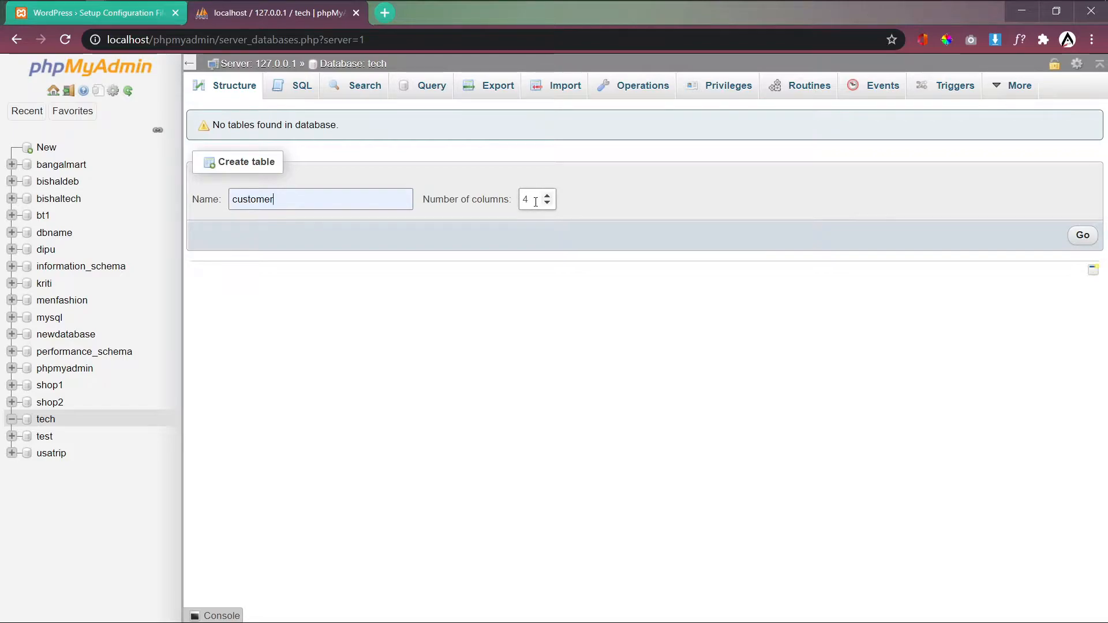
pyautogui.click(1085, 235)
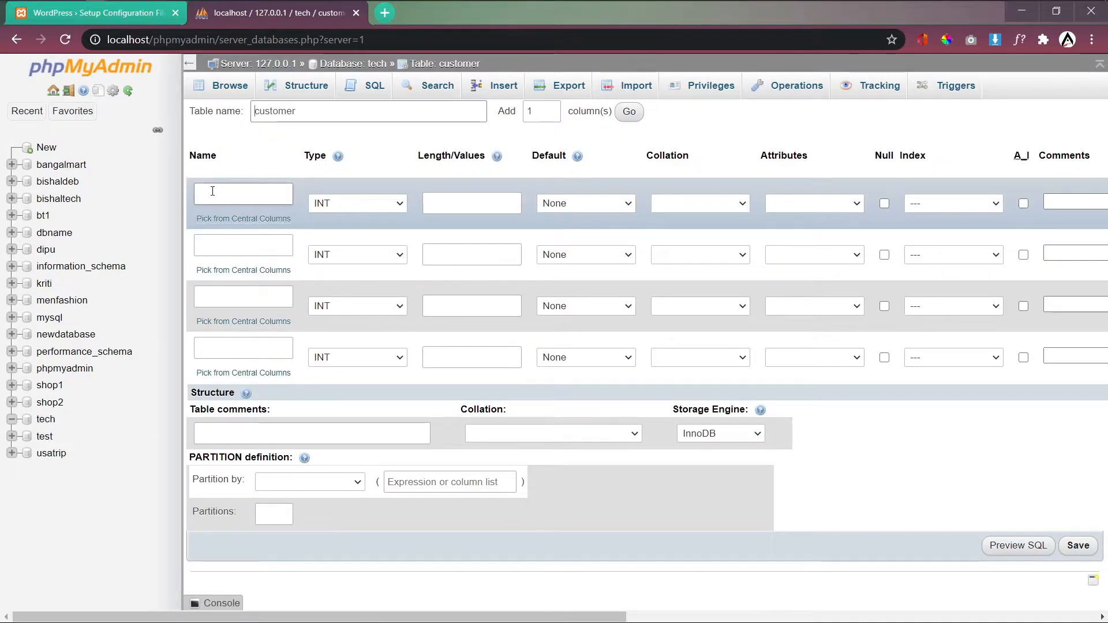
# Step: Name the first column sr. and keep its type as INT
pyautogui.click(216, 191)
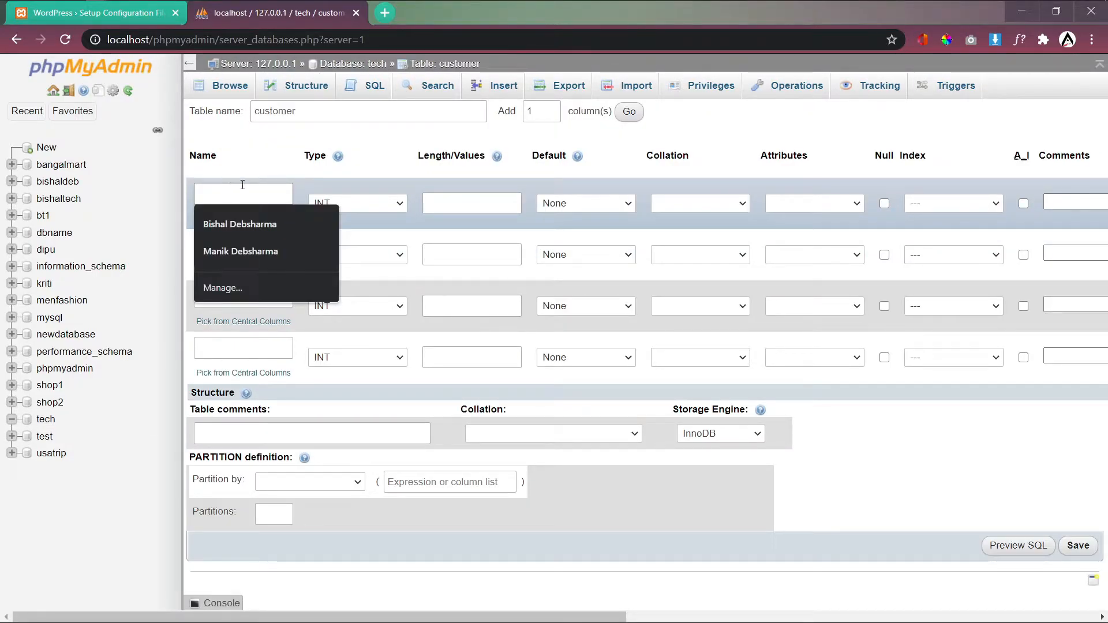
pyautogui.click(295, 173)
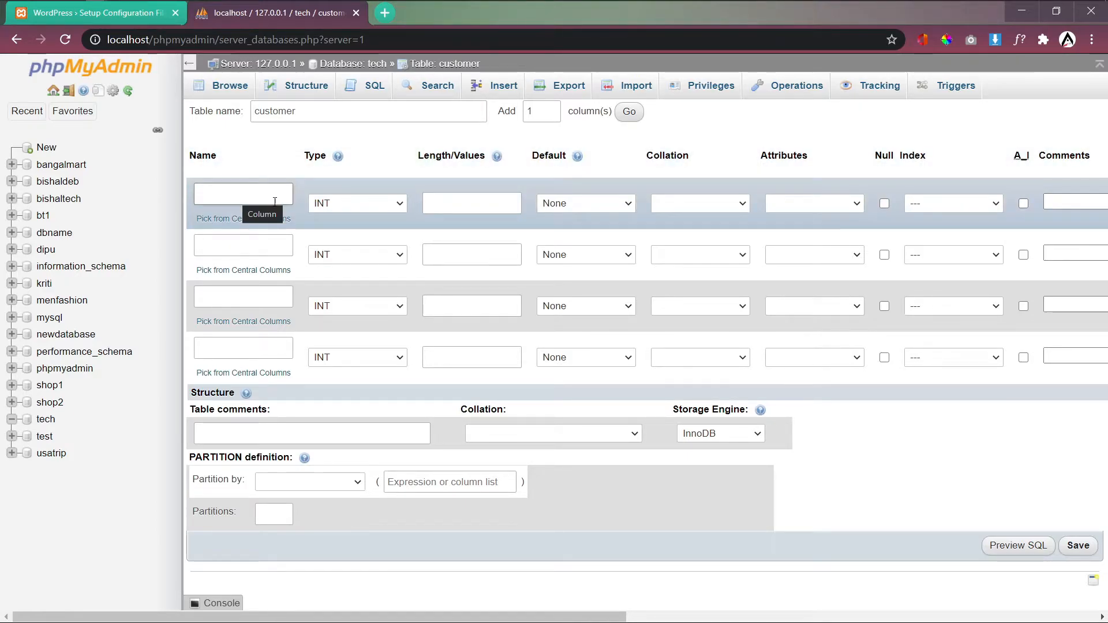
pyautogui.click(373, 205)
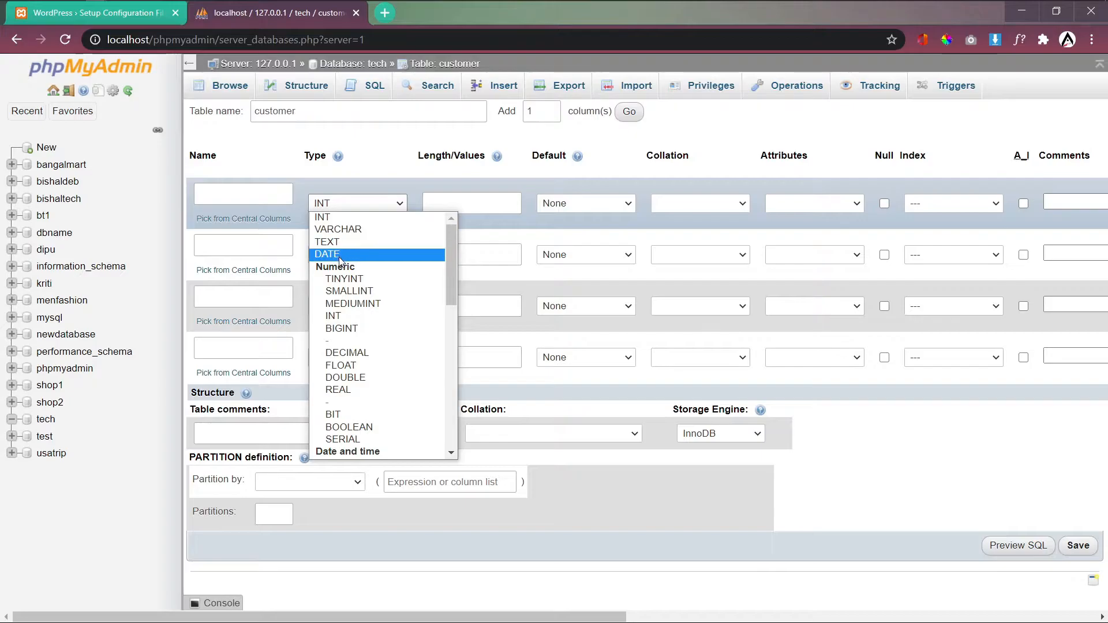
pyautogui.click(345, 180)
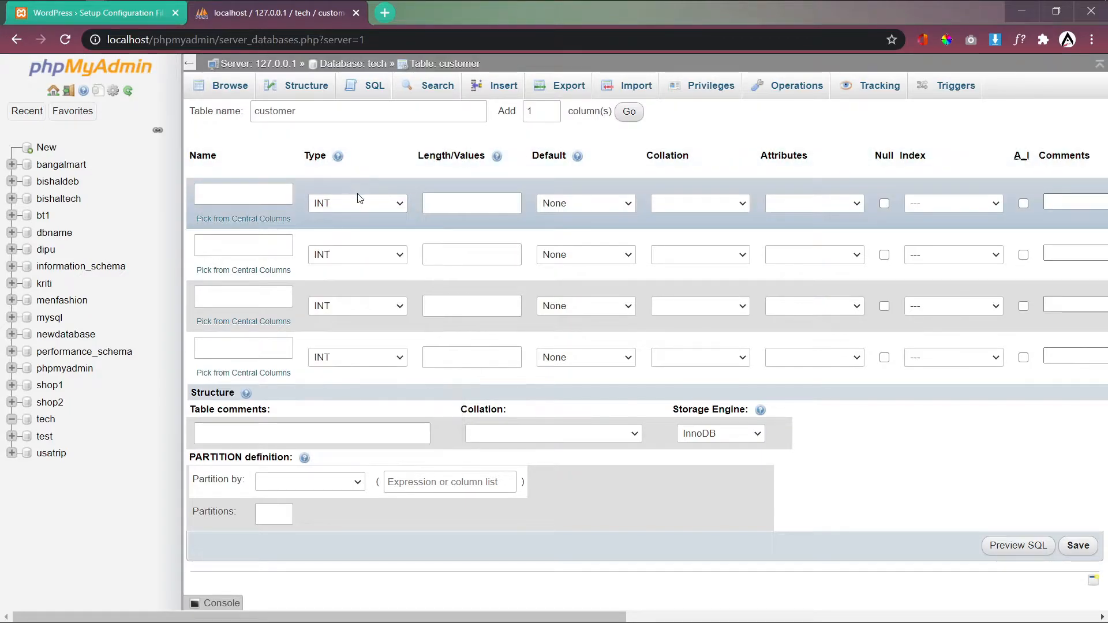
pyautogui.click(355, 203)
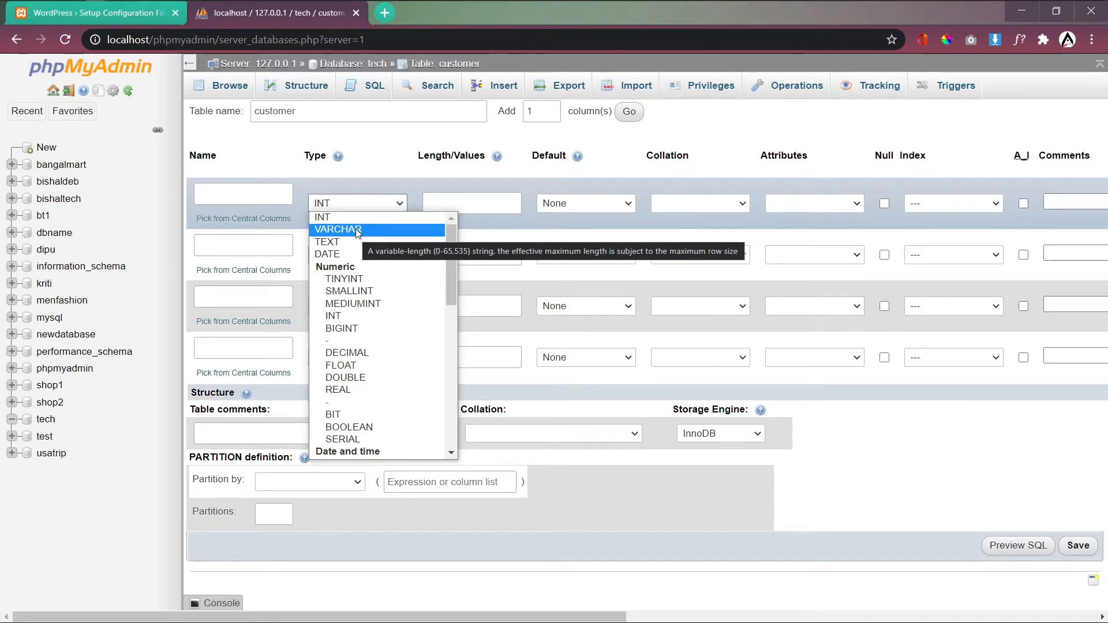
pyautogui.press('Up')
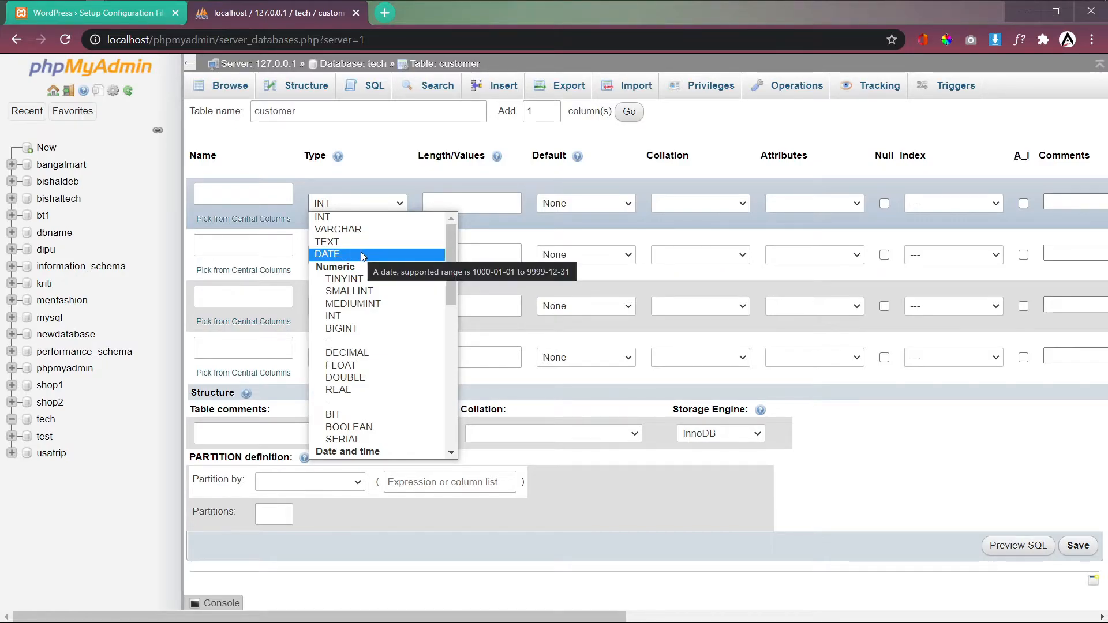
pyautogui.click(246, 194)
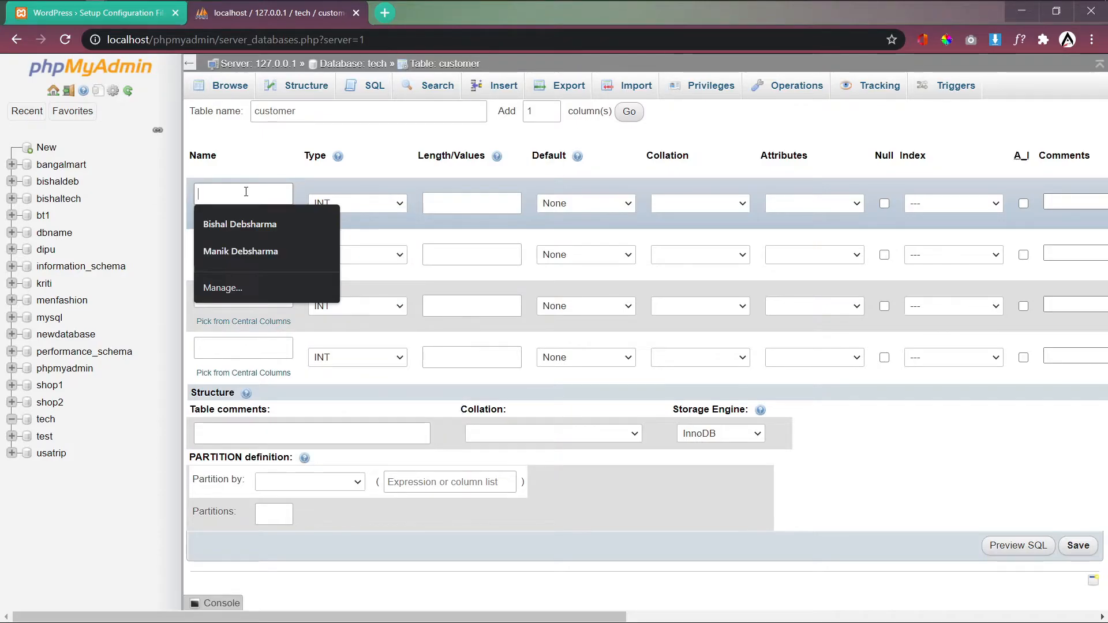
pyautogui.write('sr')
pyautogui.click(244, 223)
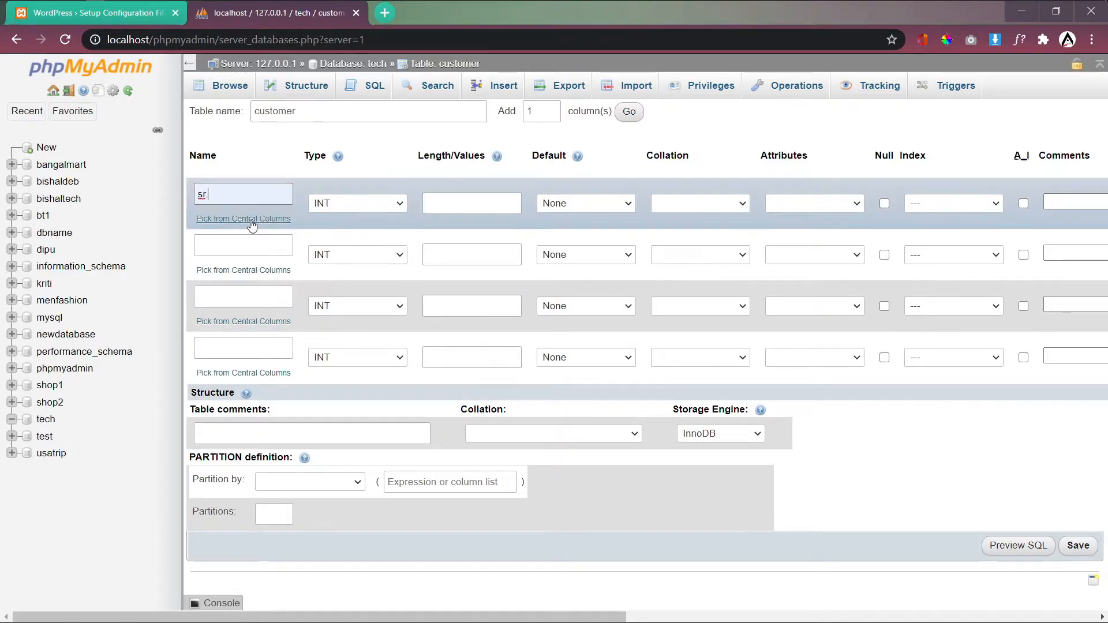
pyautogui.press('BackSpace')
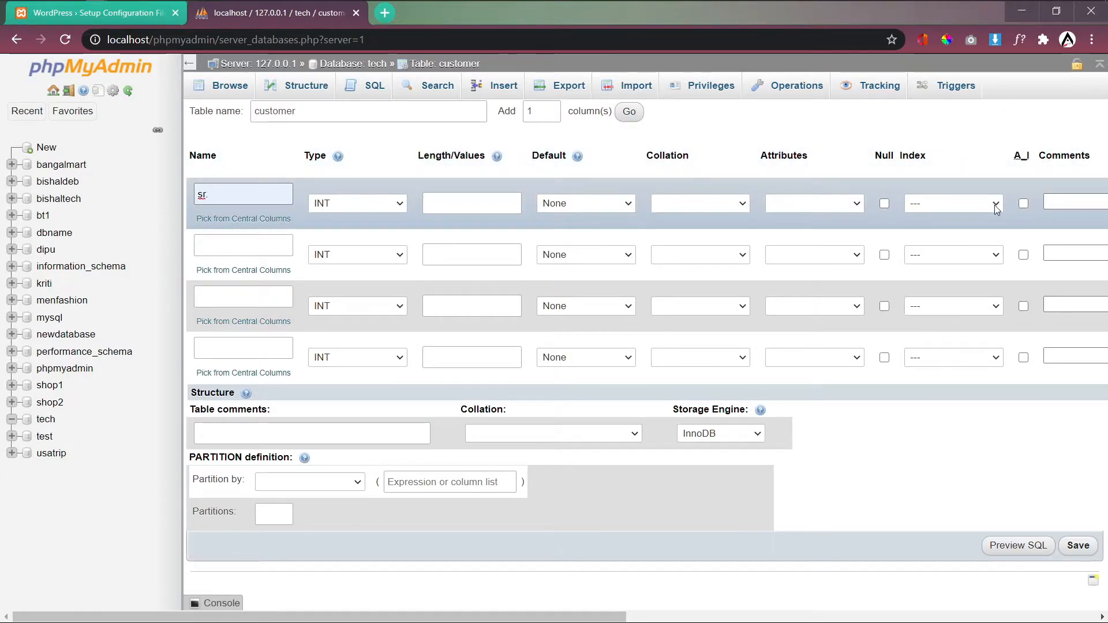
# Step: Make sr. the PRIMARY key and enable auto-increment (A_I)
pyautogui.click(995, 205)
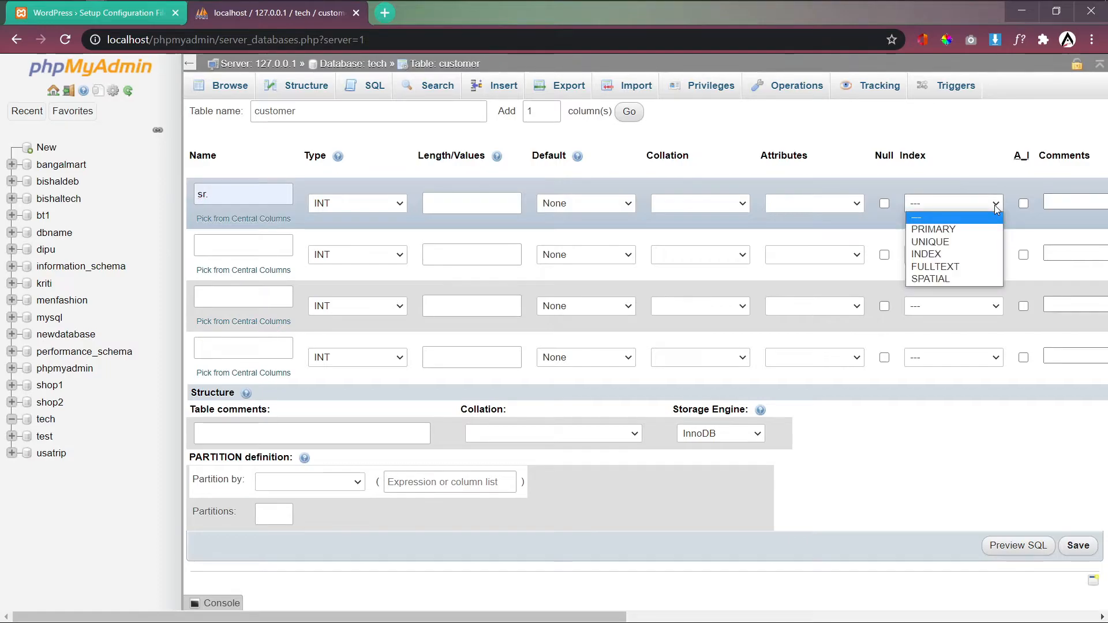
pyautogui.click(945, 231)
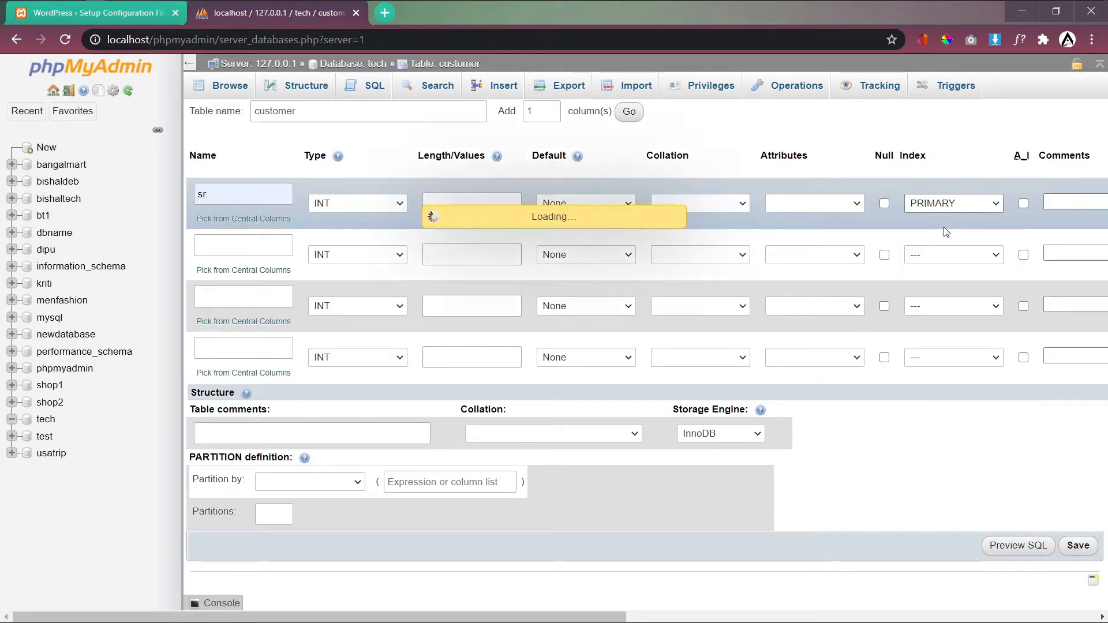
pyautogui.click(633, 449)
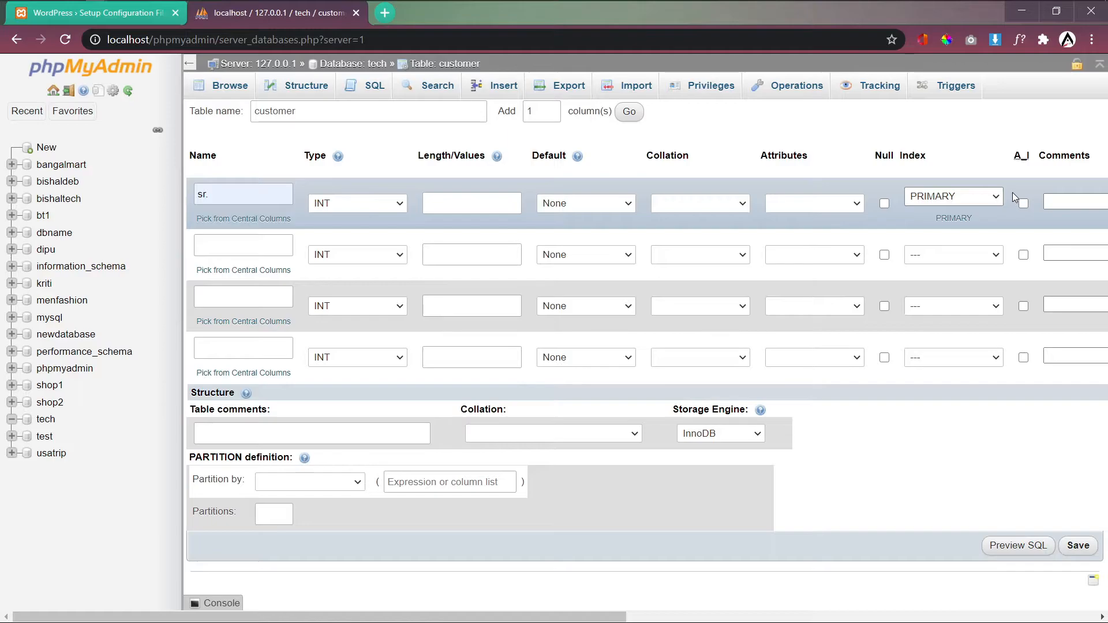
pyautogui.click(1024, 203)
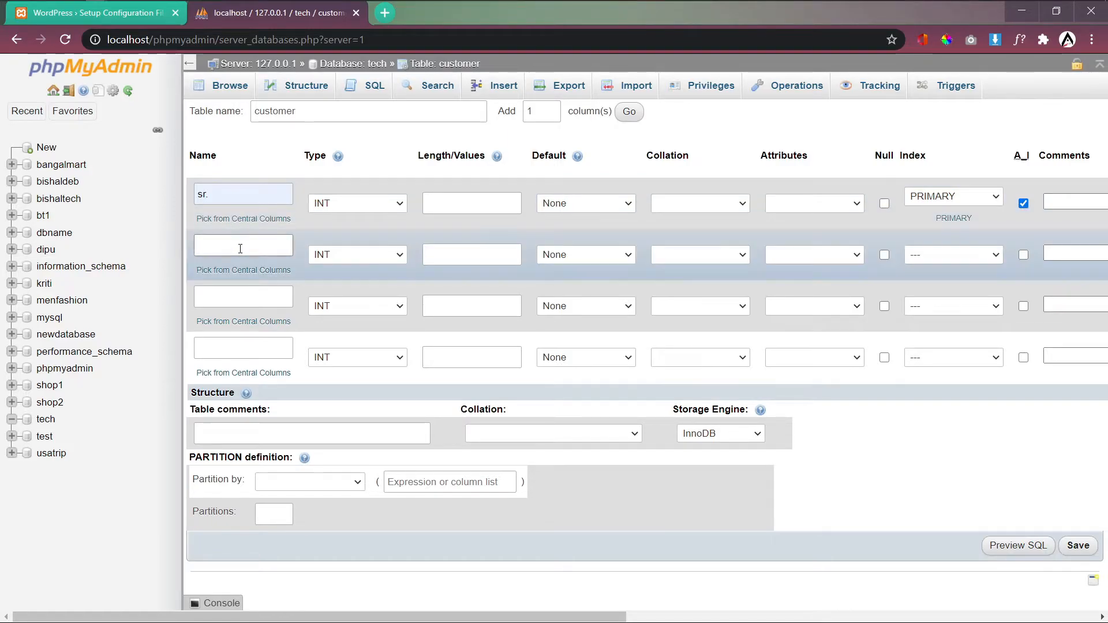
# Step: Define the second column as name, VARCHAR with length 50 and no index
pyautogui.click(240, 249)
pyautogui.write('name')
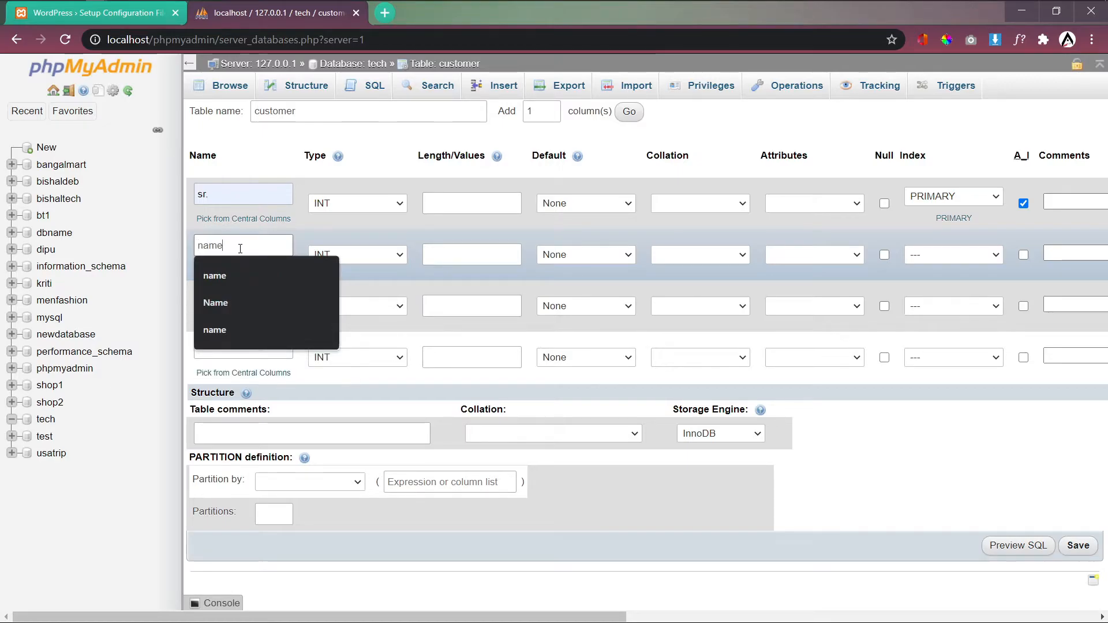
pyautogui.click(344, 251)
pyautogui.click(353, 282)
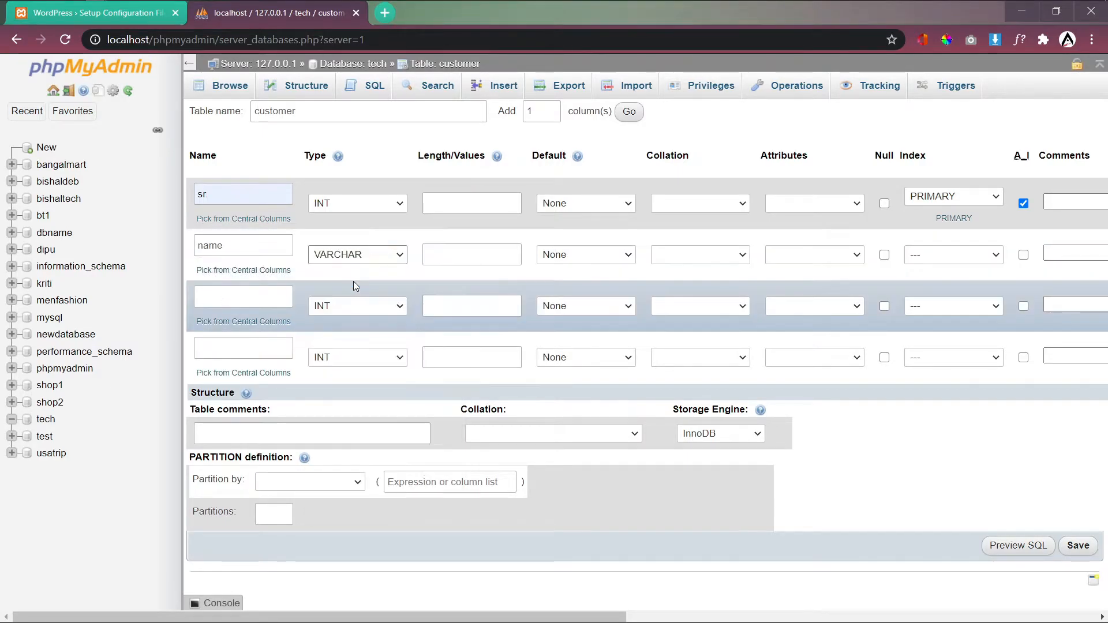
pyautogui.click(431, 254)
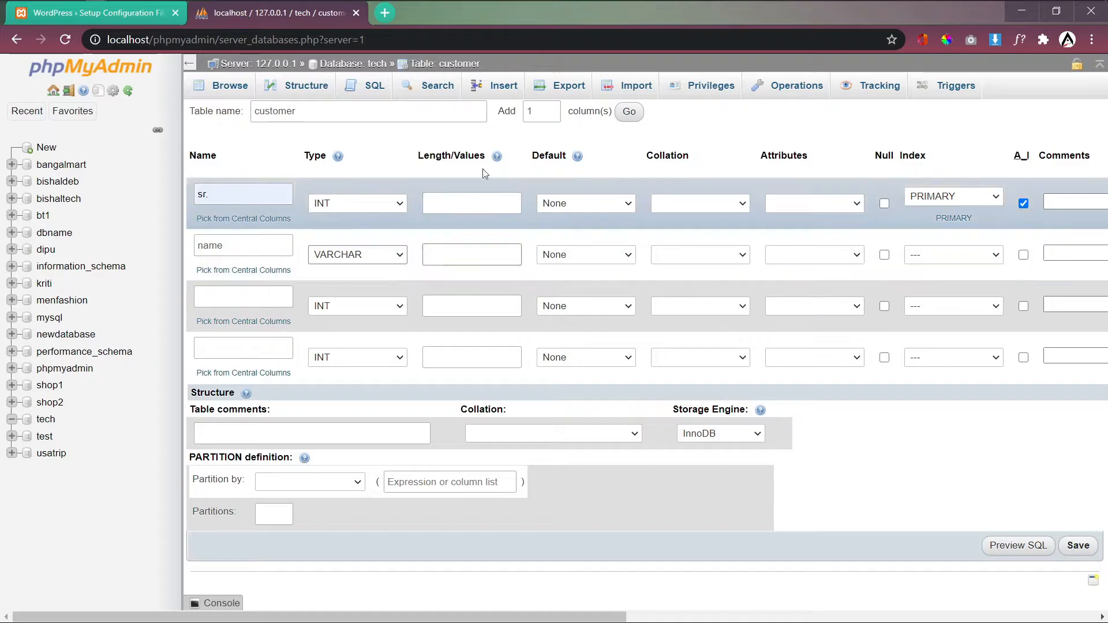
pyautogui.moveTo(416, 156); pyautogui.dragTo(489, 156)
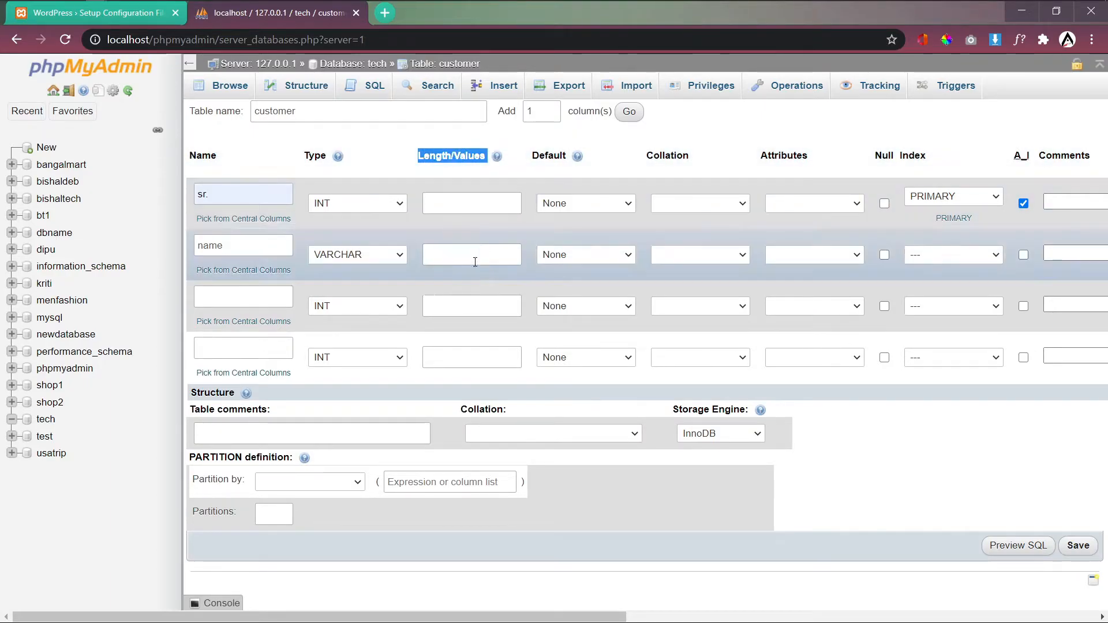
pyautogui.click(432, 252)
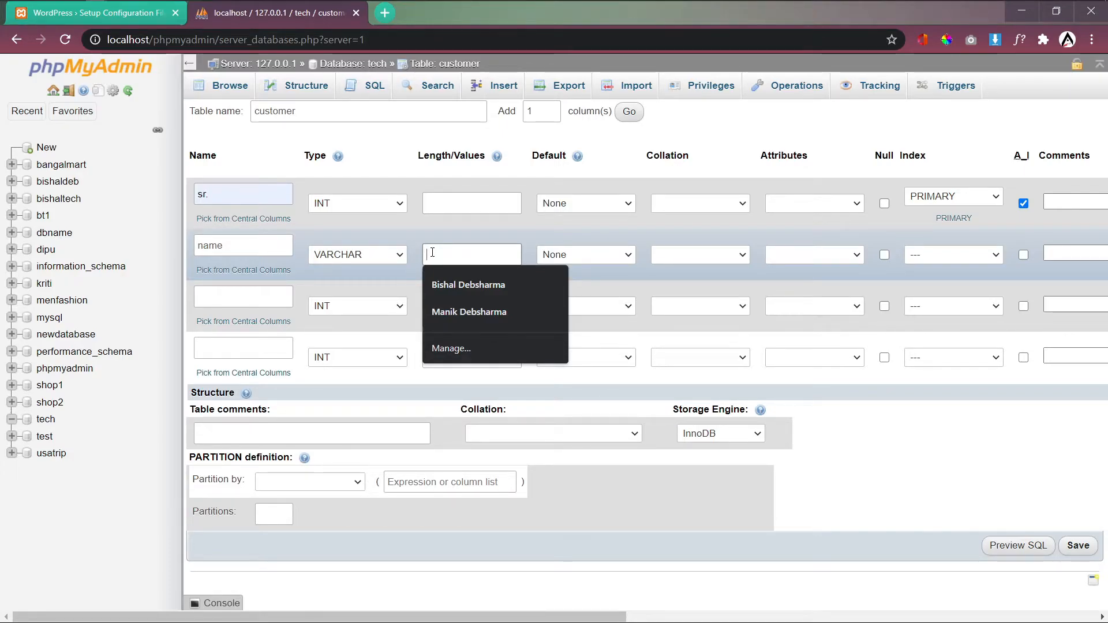
pyautogui.write('20')
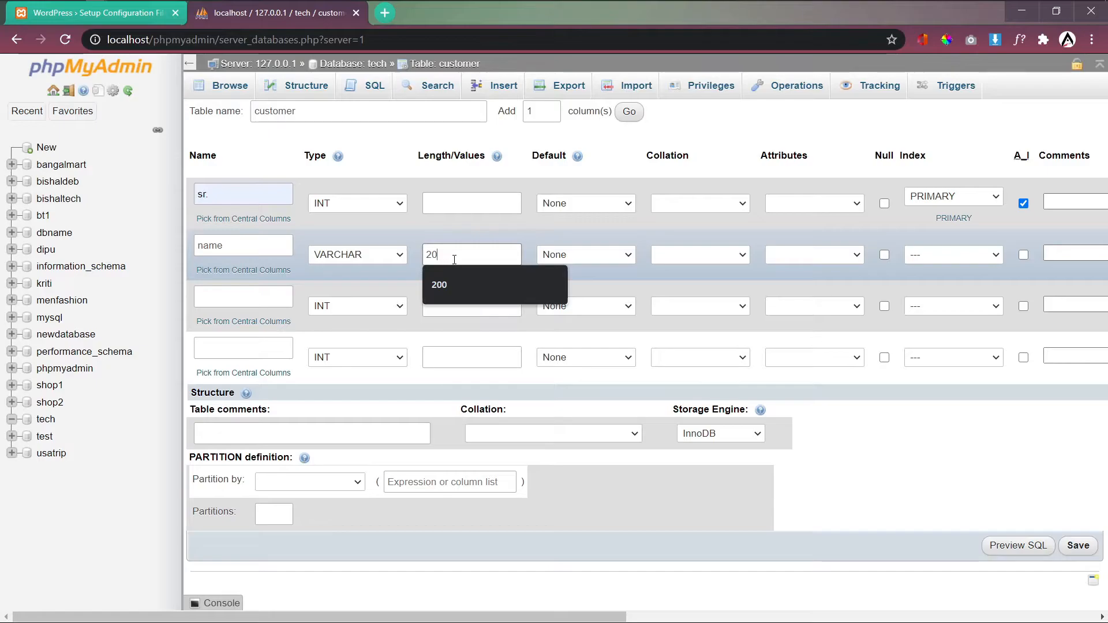
pyautogui.moveTo(441, 255); pyautogui.dragTo(419, 263)
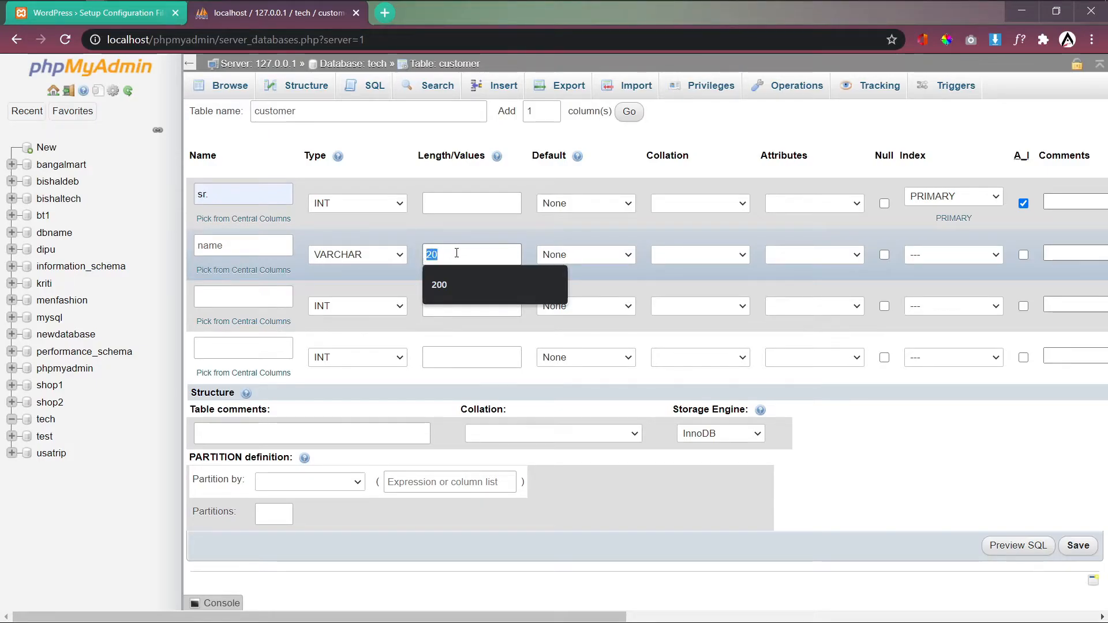
pyautogui.write('50')
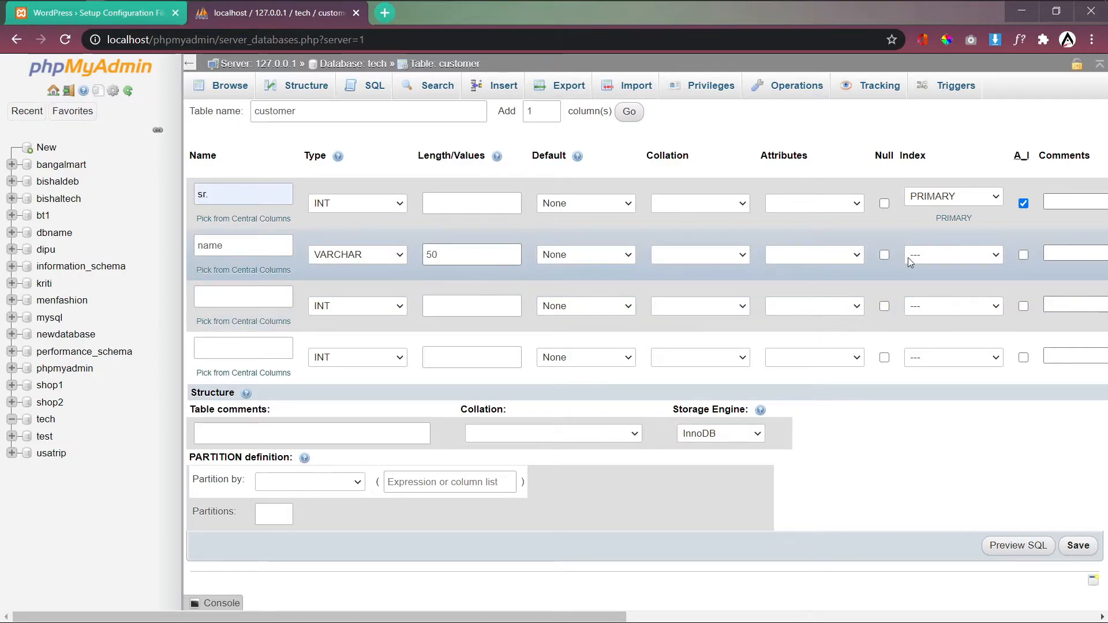
pyautogui.click(221, 296)
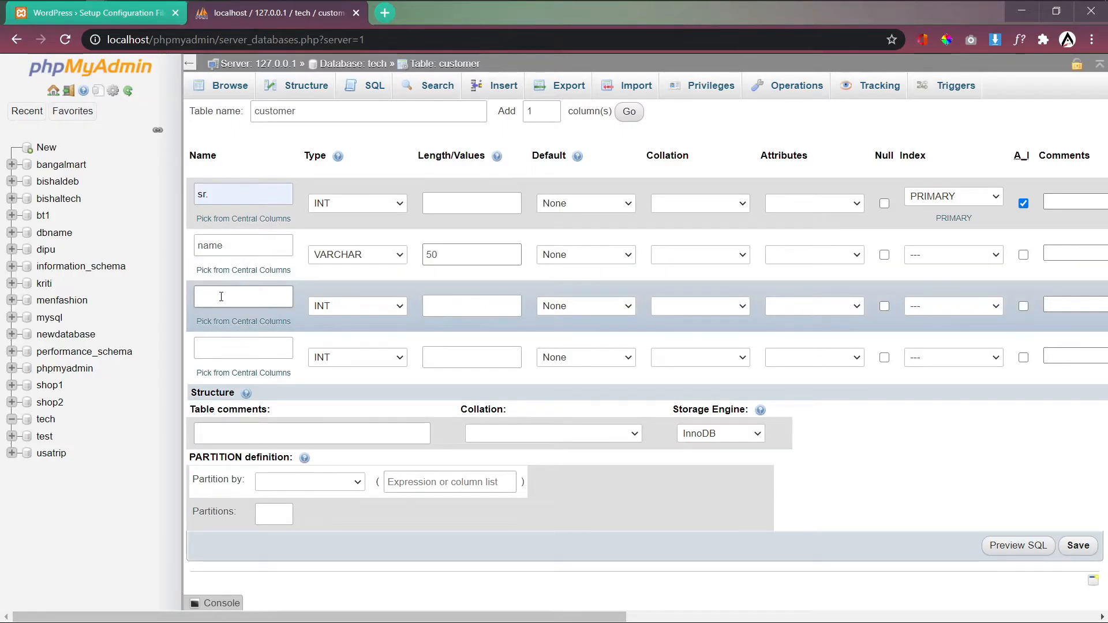
pyautogui.click(989, 256)
pyautogui.click(989, 257)
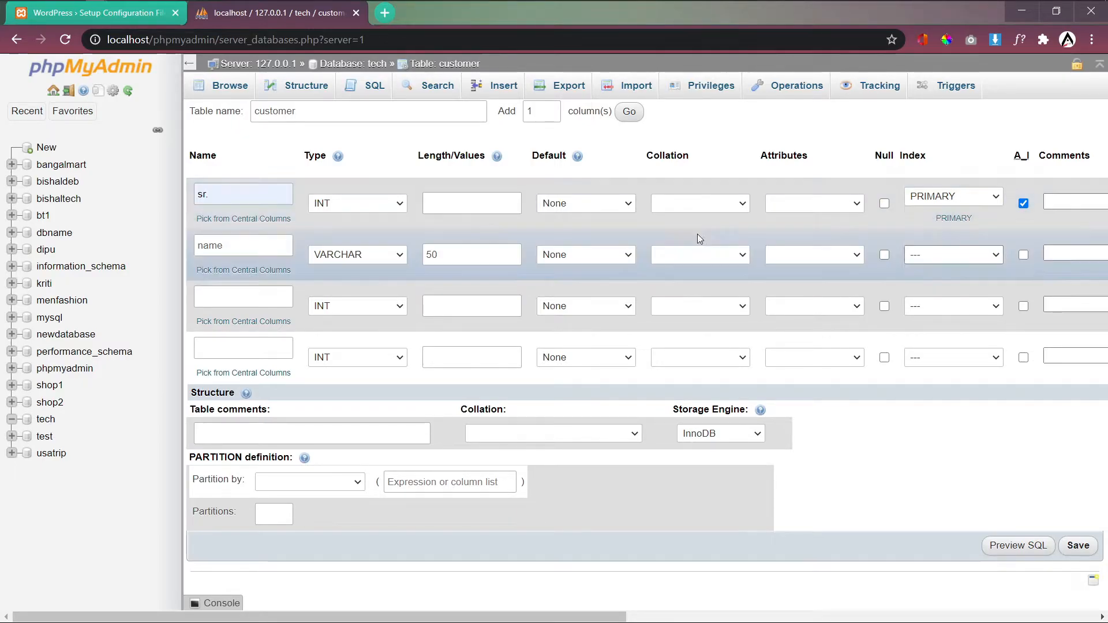
# Step: Define the third column as email, VARCHAR with length 50
pyautogui.click(254, 300)
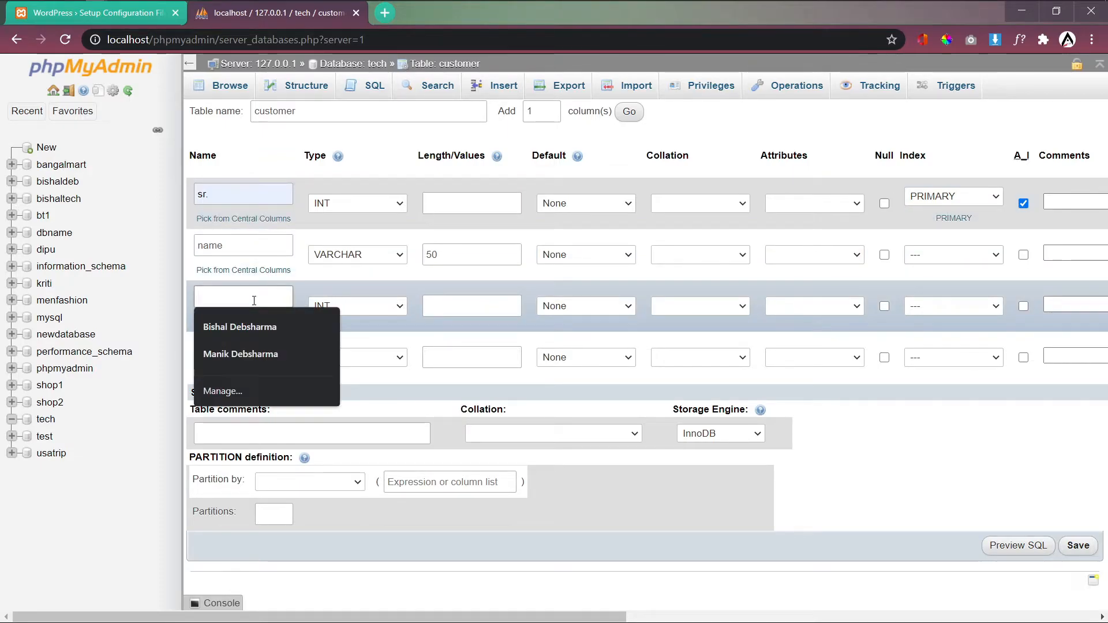
pyautogui.write('email')
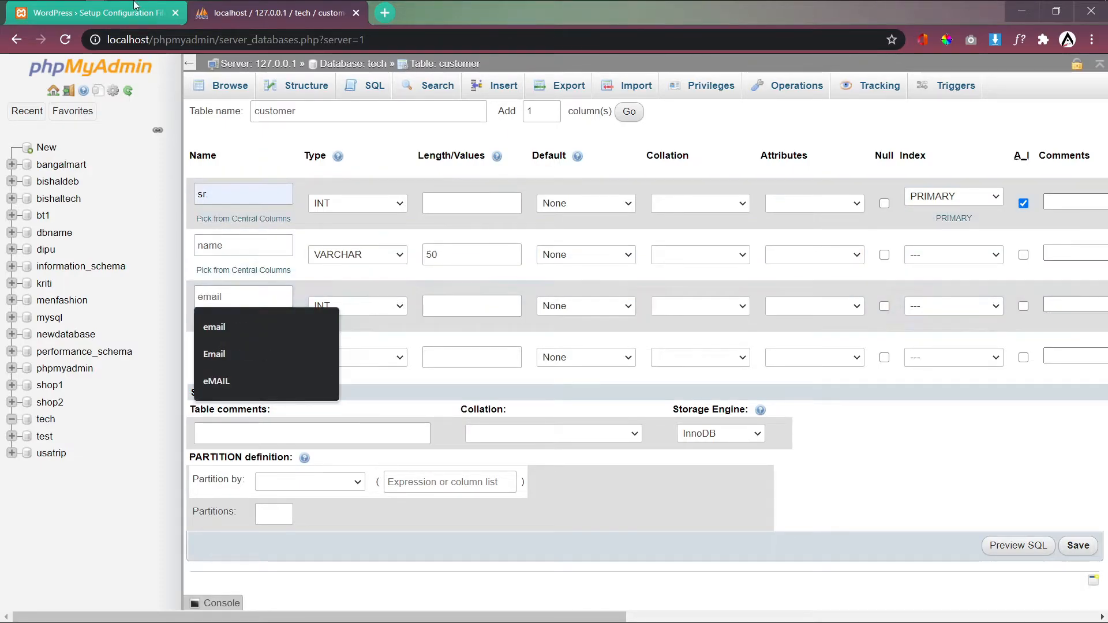
pyautogui.click(387, 311)
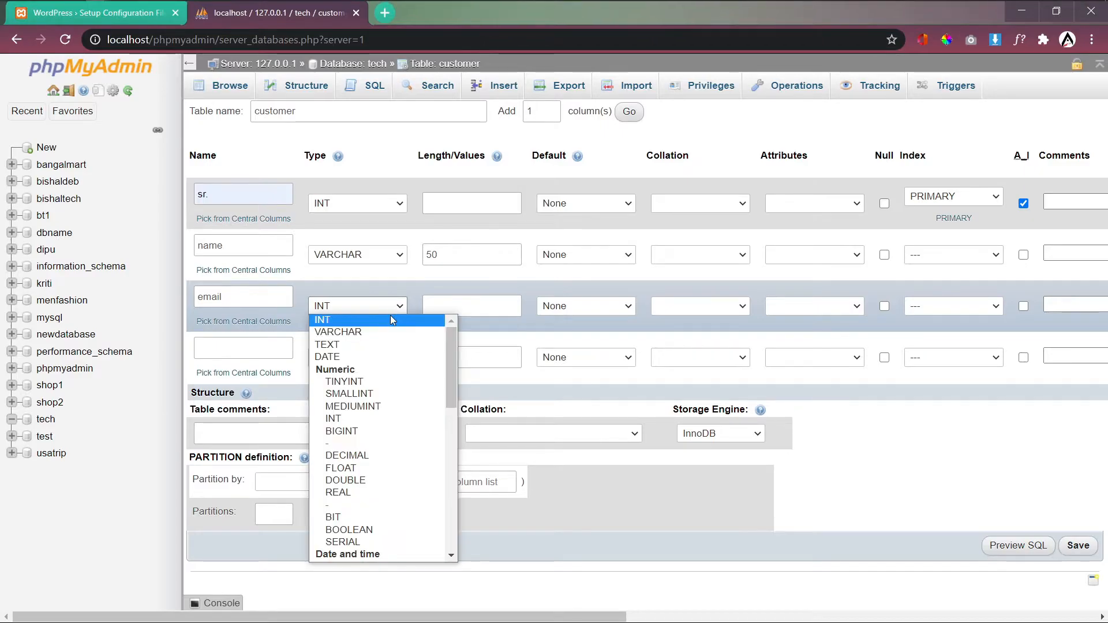
pyautogui.click(384, 333)
pyautogui.click(439, 307)
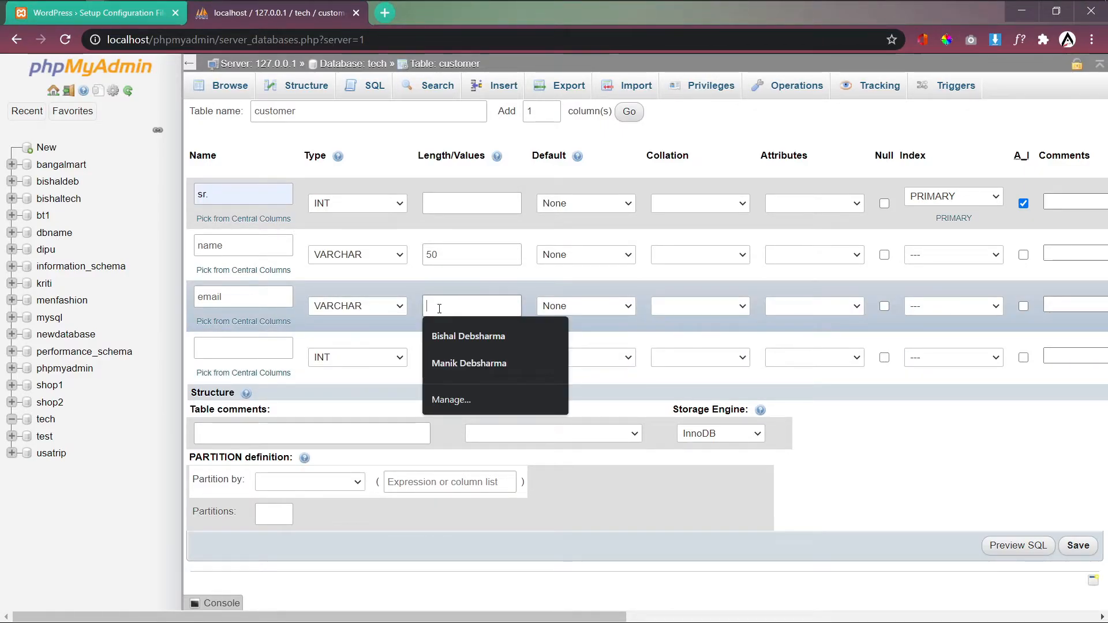
pyautogui.write('50')
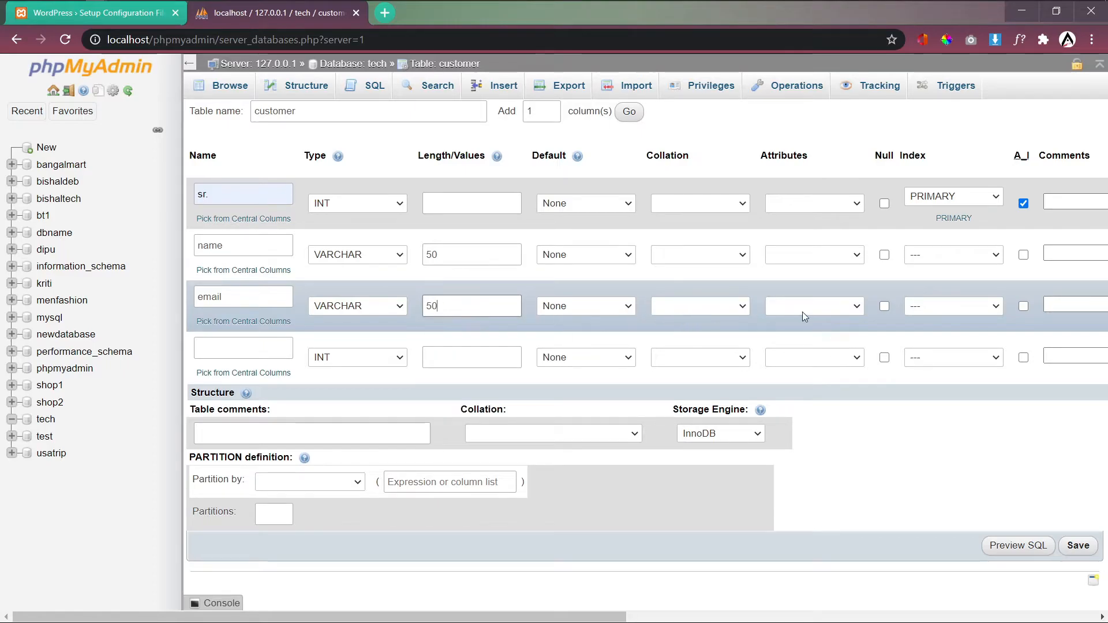
# Step: Define the fourth column as msg, TEXT with length 100
pyautogui.click(265, 351)
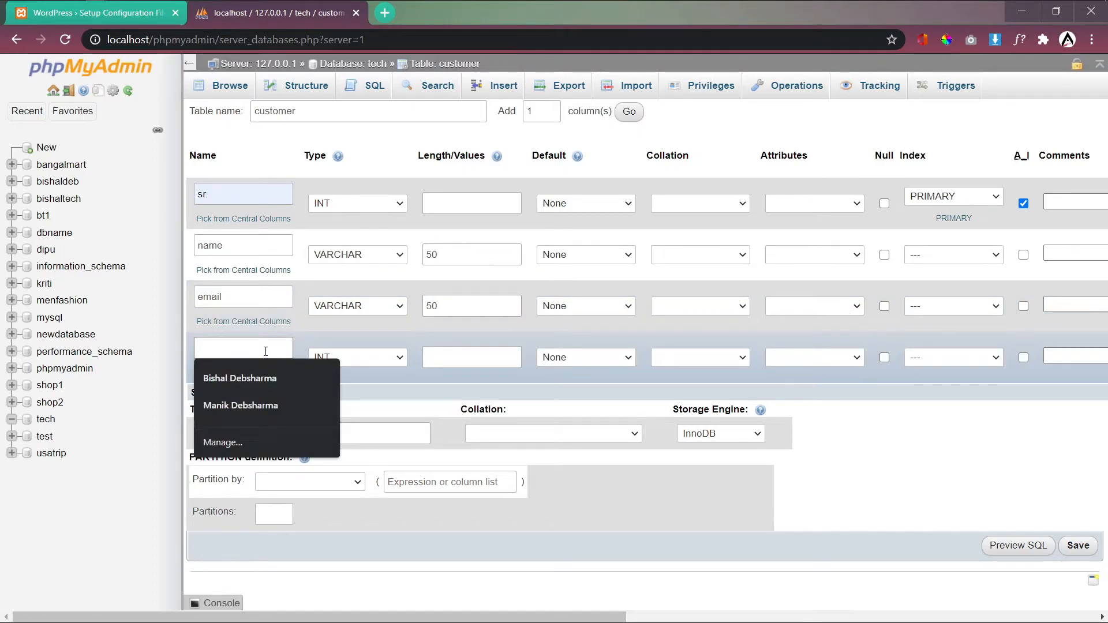
pyautogui.write('msg')
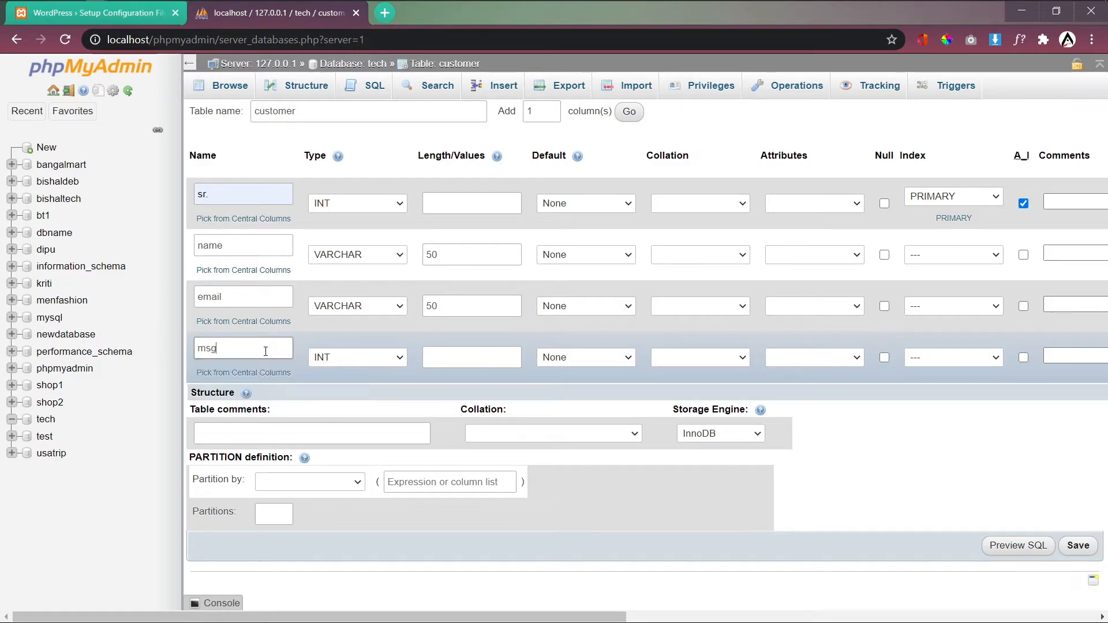
pyautogui.click(376, 359)
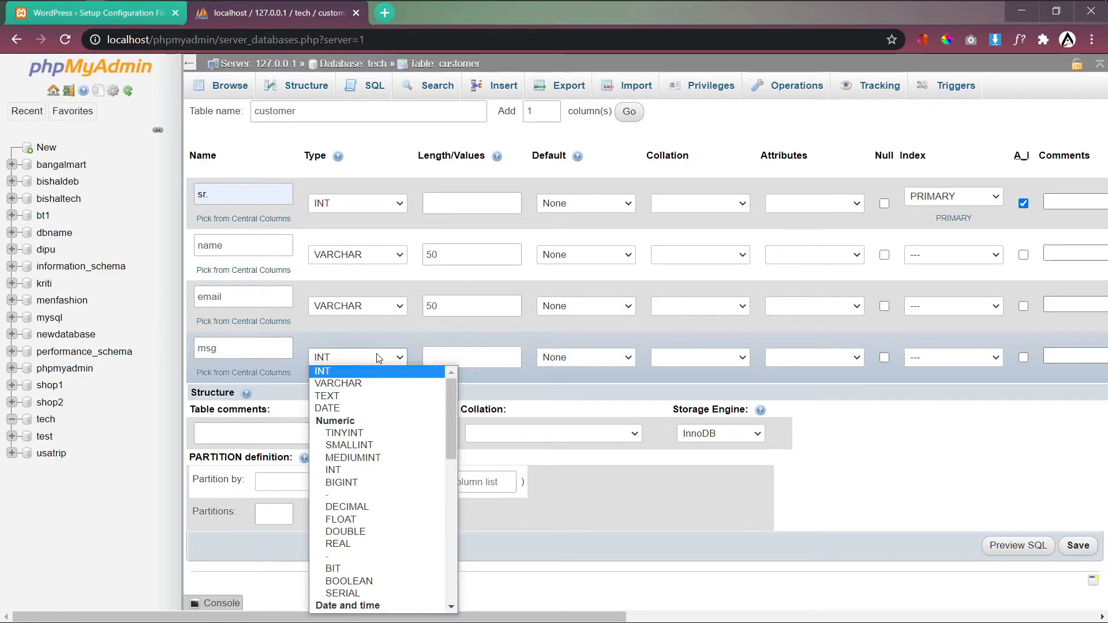
pyautogui.click(384, 401)
pyautogui.click(448, 357)
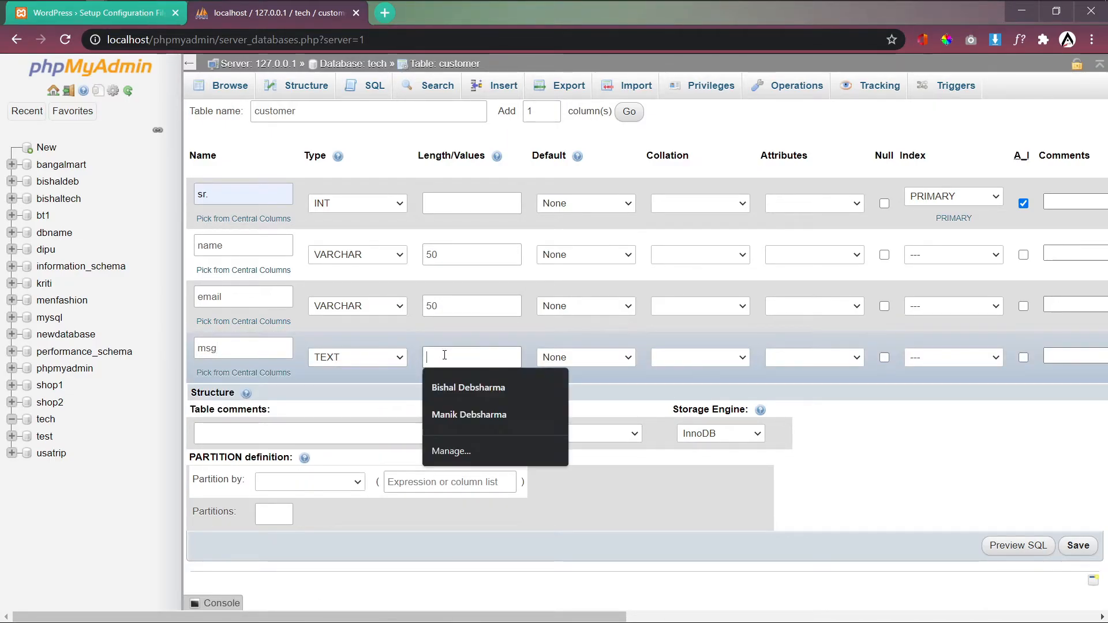
pyautogui.write('100')
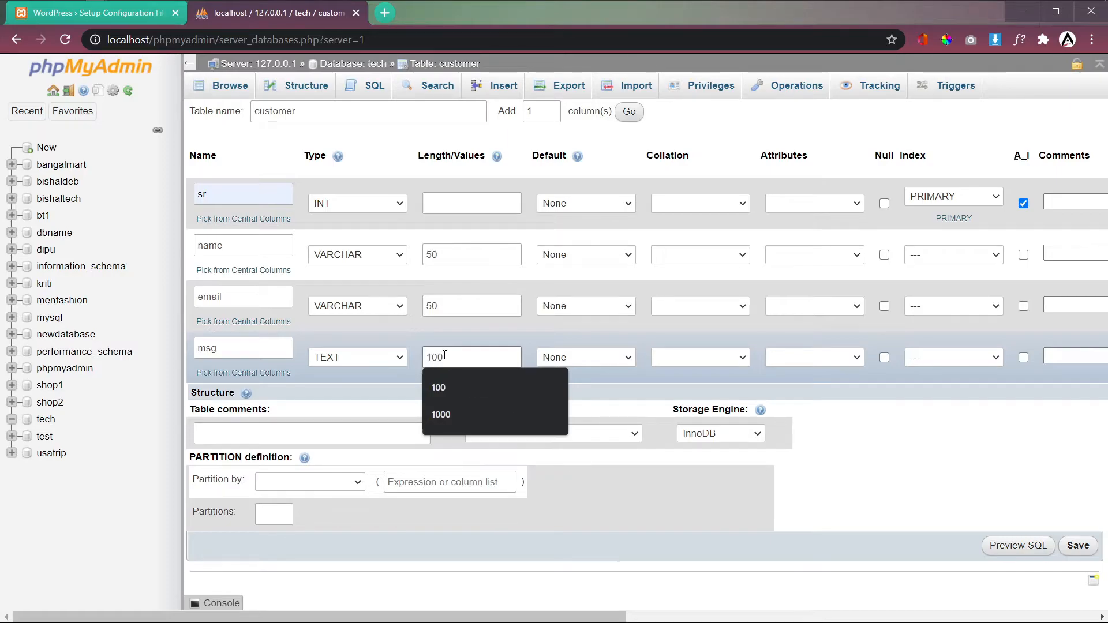
pyautogui.click(630, 386)
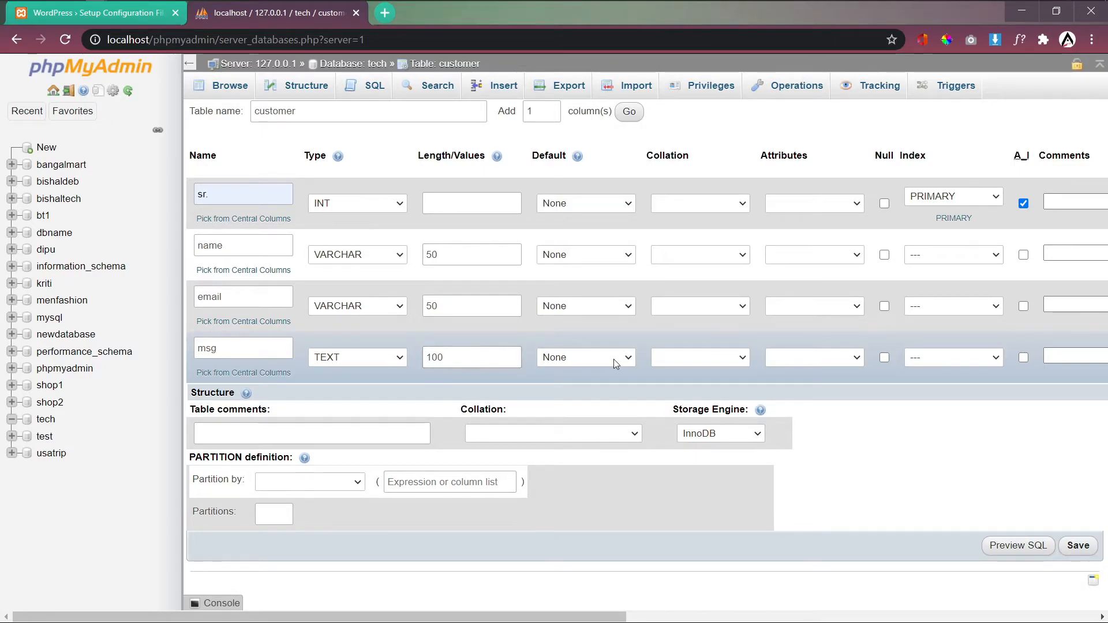
# Step: Save the four-column customer table and go to its Insert page
pyautogui.click(1087, 545)
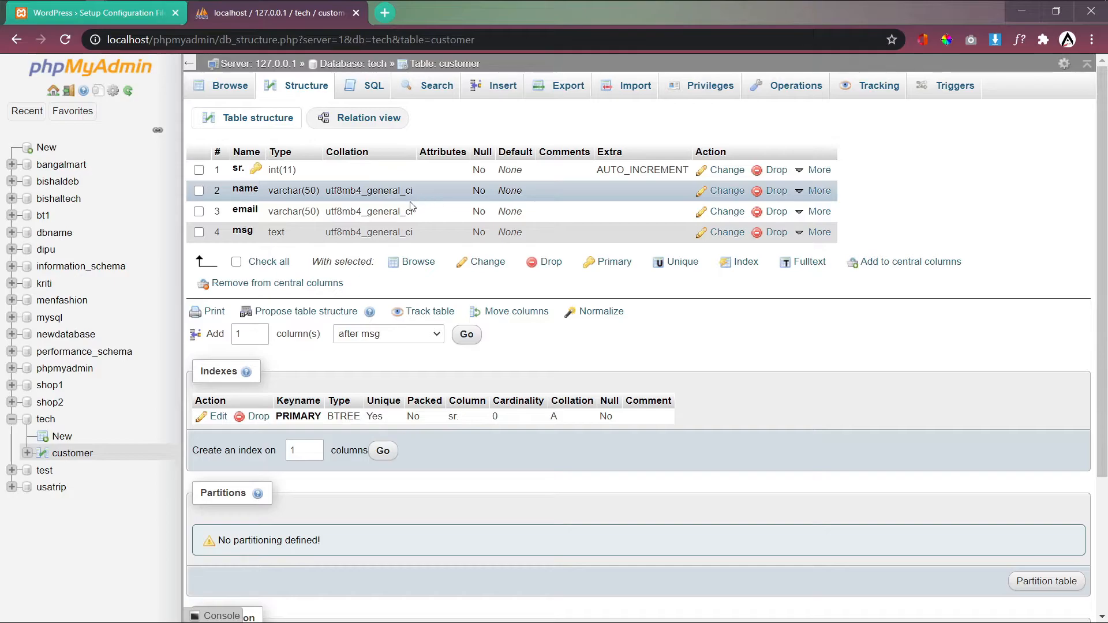
pyautogui.moveTo(813, 199)
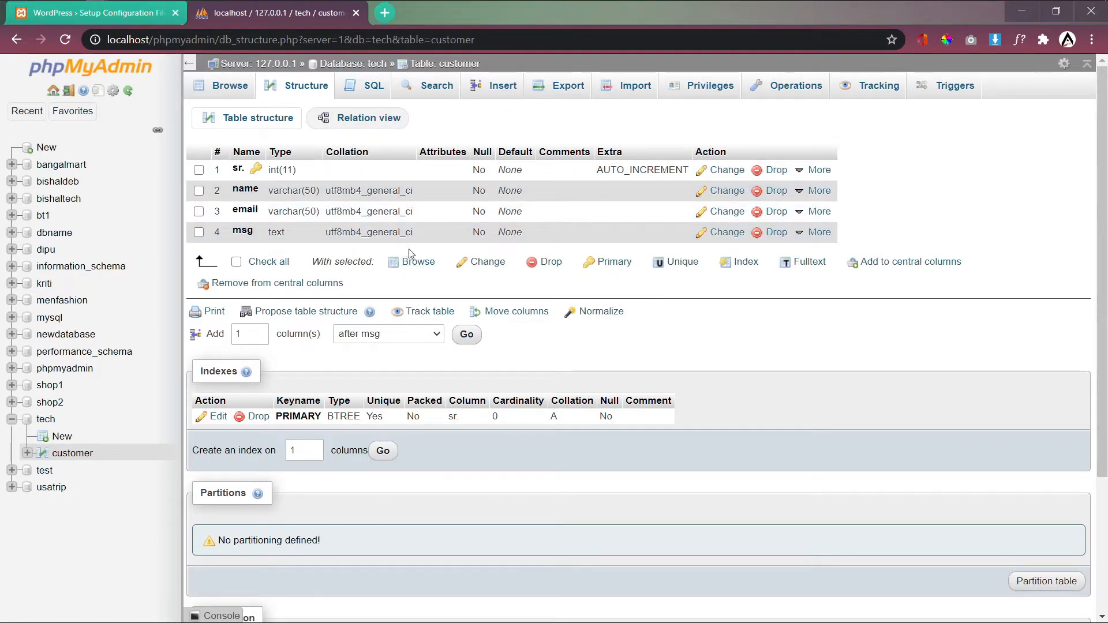
pyautogui.click(502, 86)
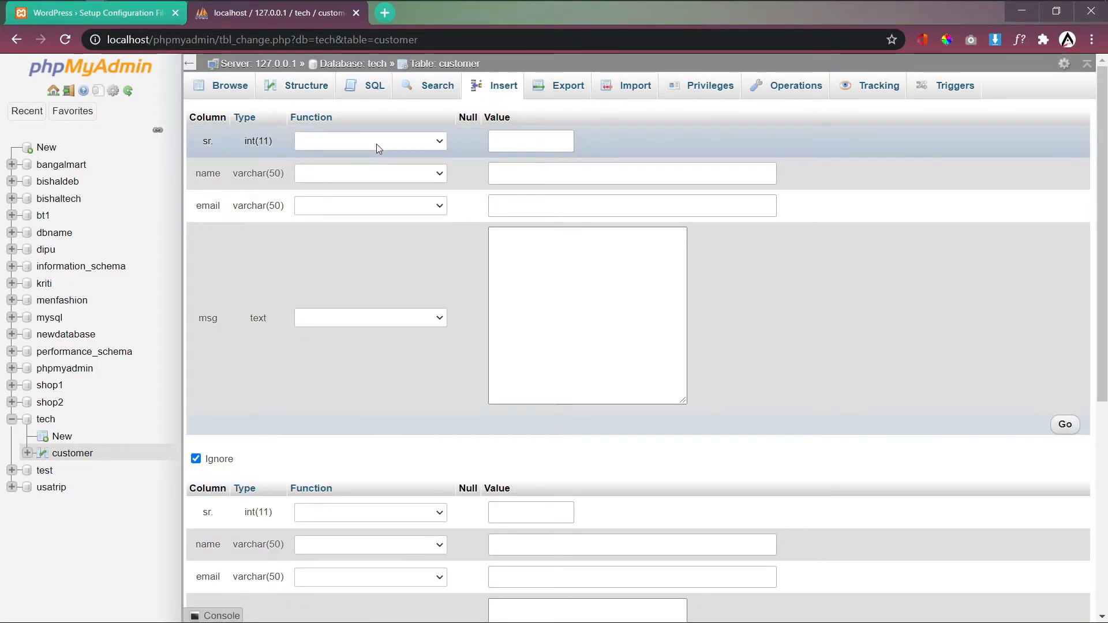
# Step: Enter the customer's name, e-mail address and message 'this my first msg', then submit the row
pyautogui.click(505, 145)
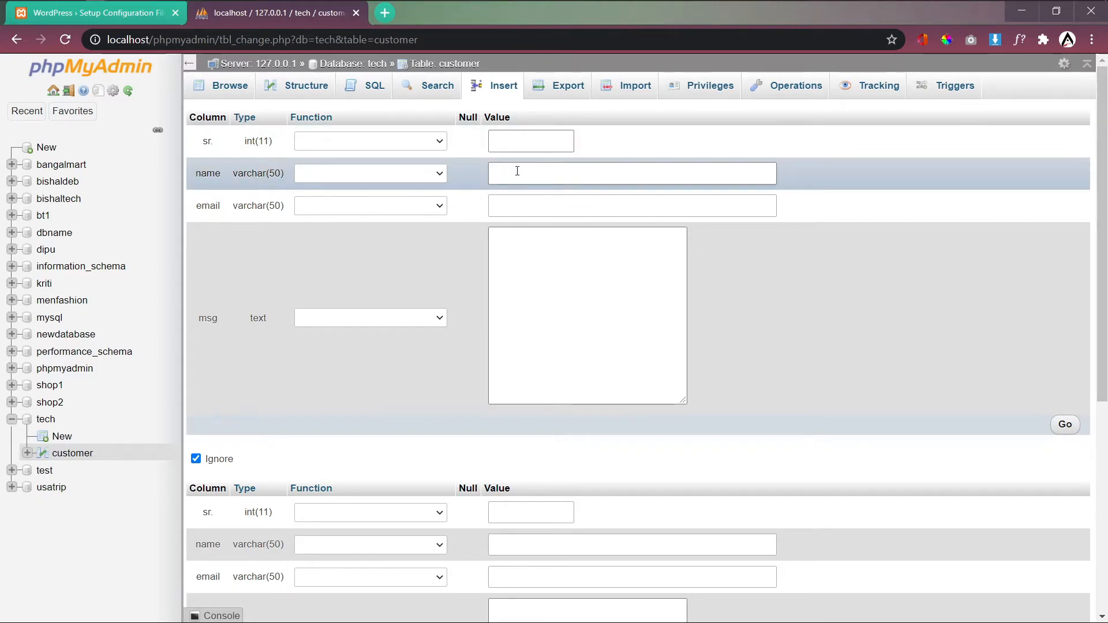
pyautogui.click(513, 172)
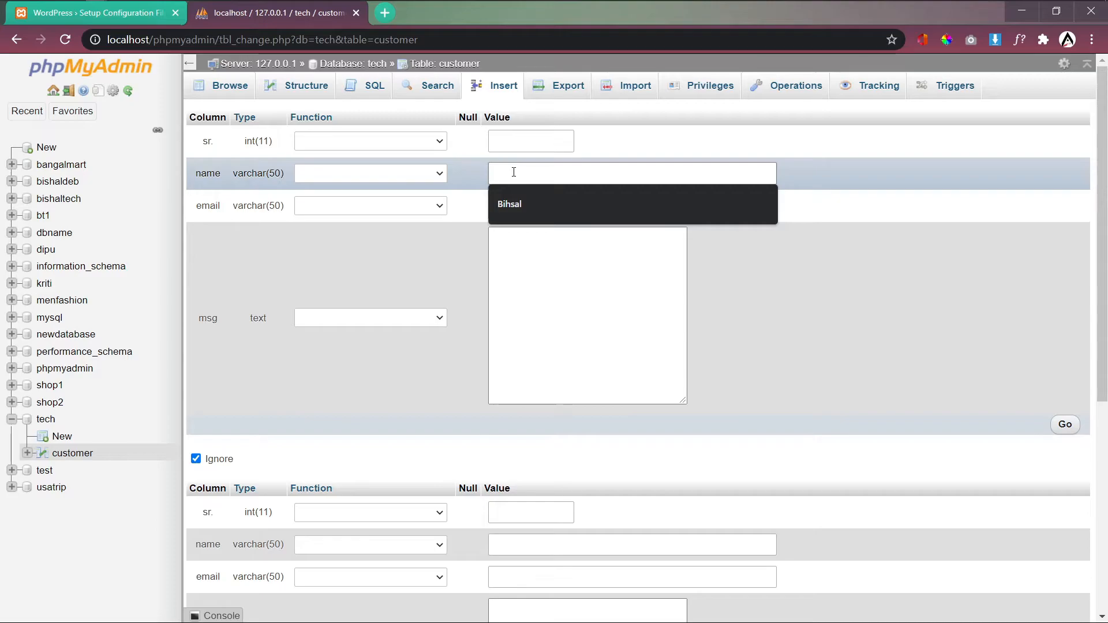
pyautogui.write('Bishal')
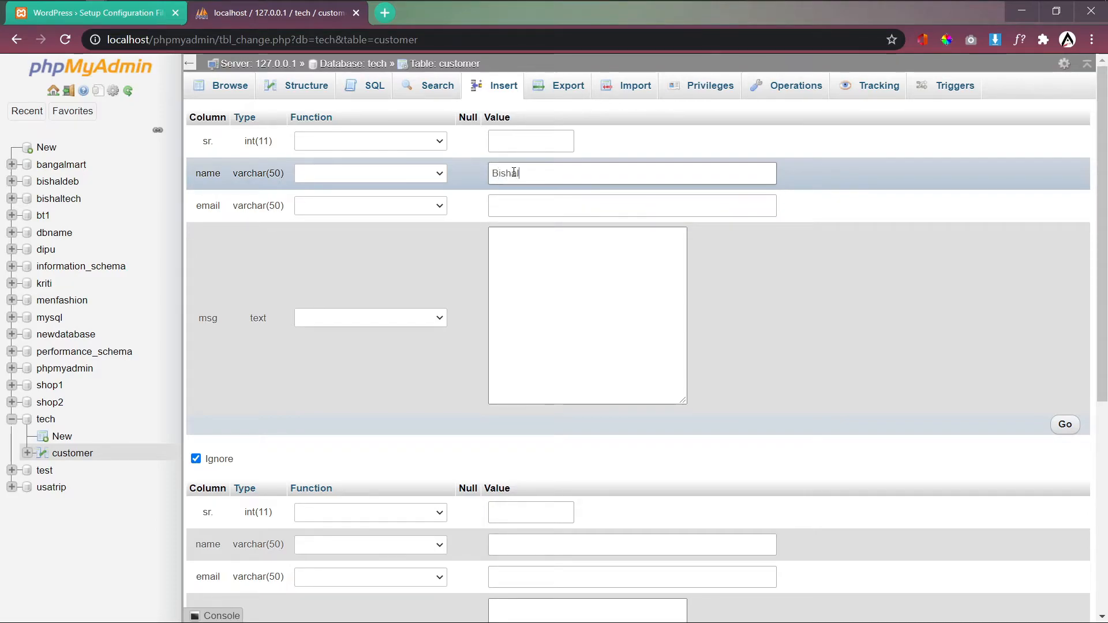
pyautogui.click(527, 198)
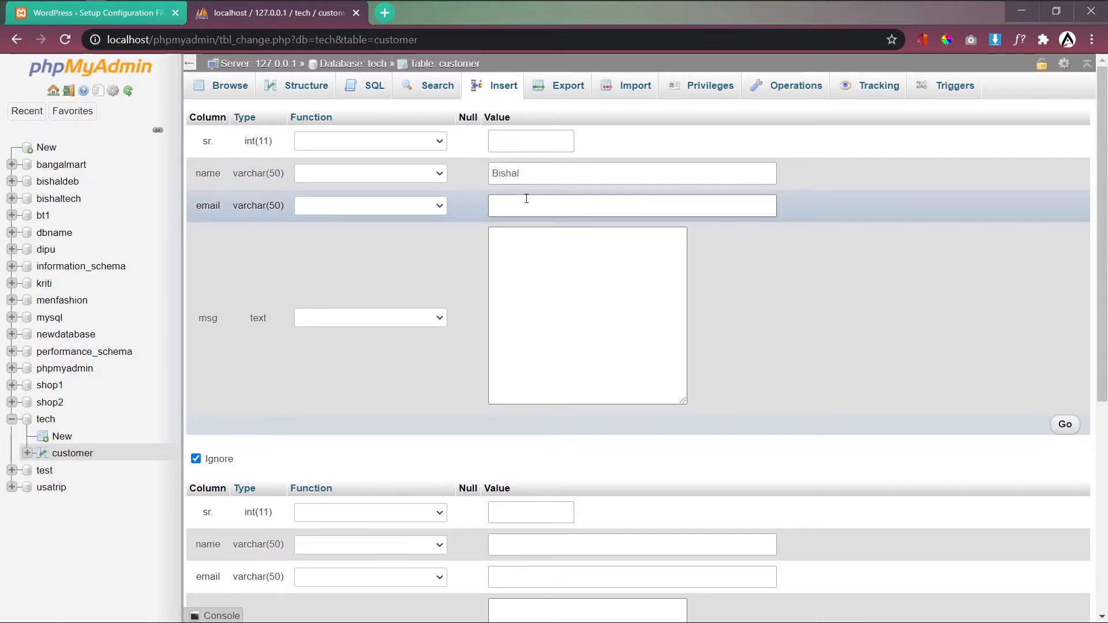
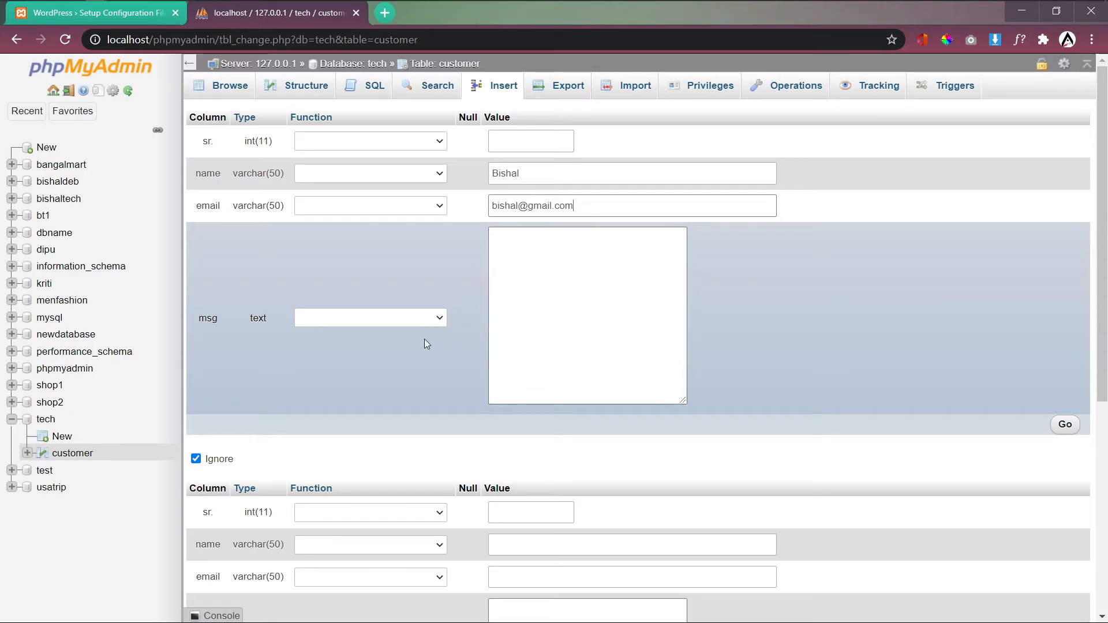
pyautogui.click(526, 269)
pyautogui.write('this my firs')
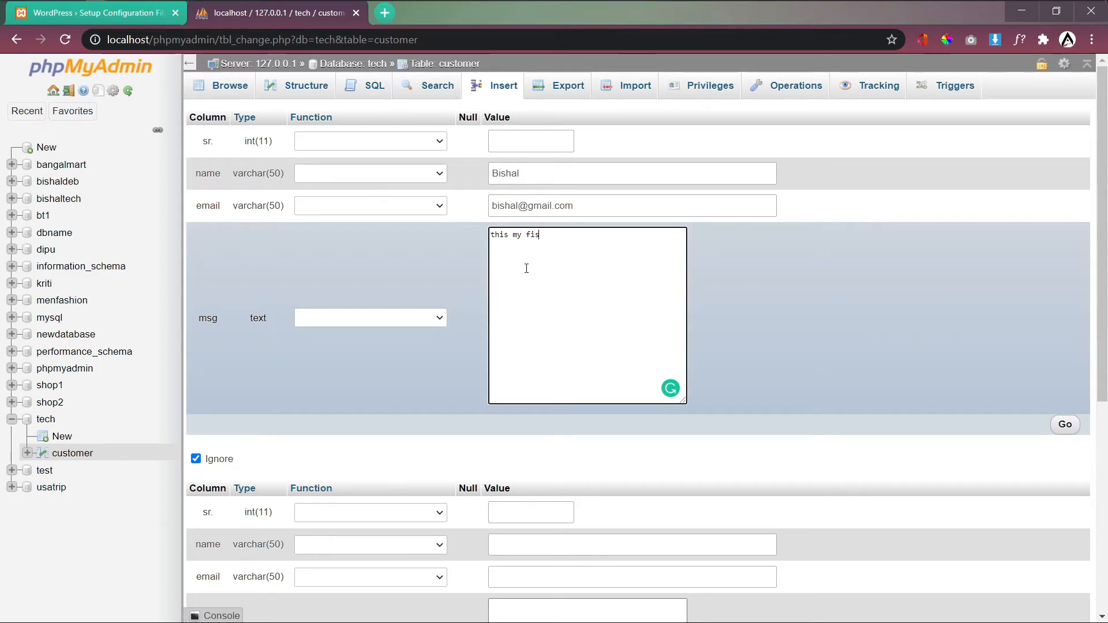
pyautogui.write('t msg')
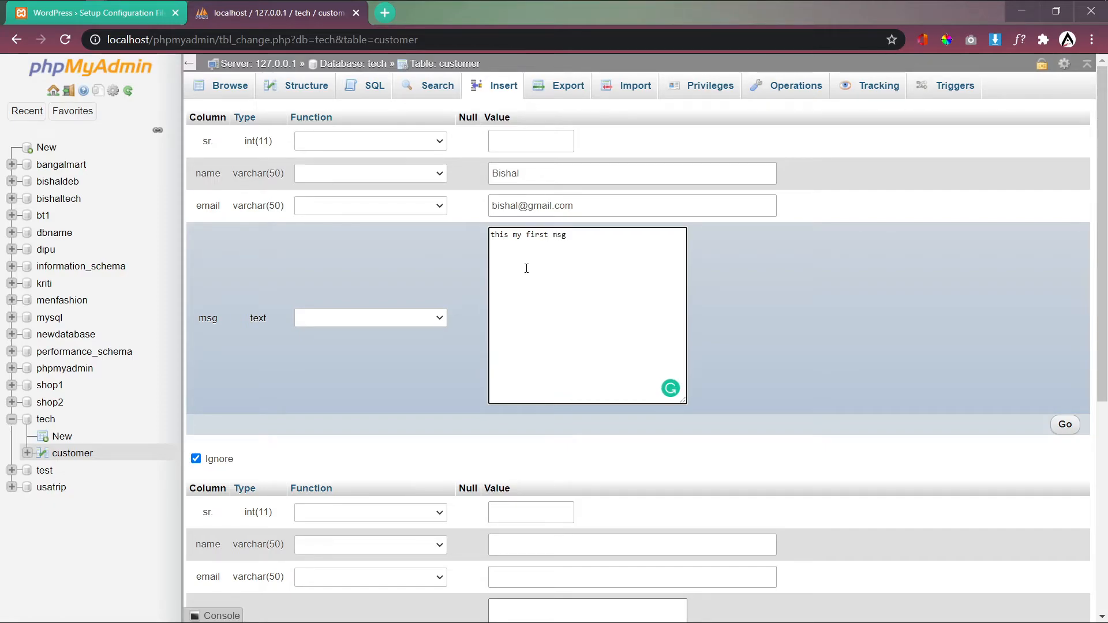
pyautogui.scroll(-1, 556, 298)
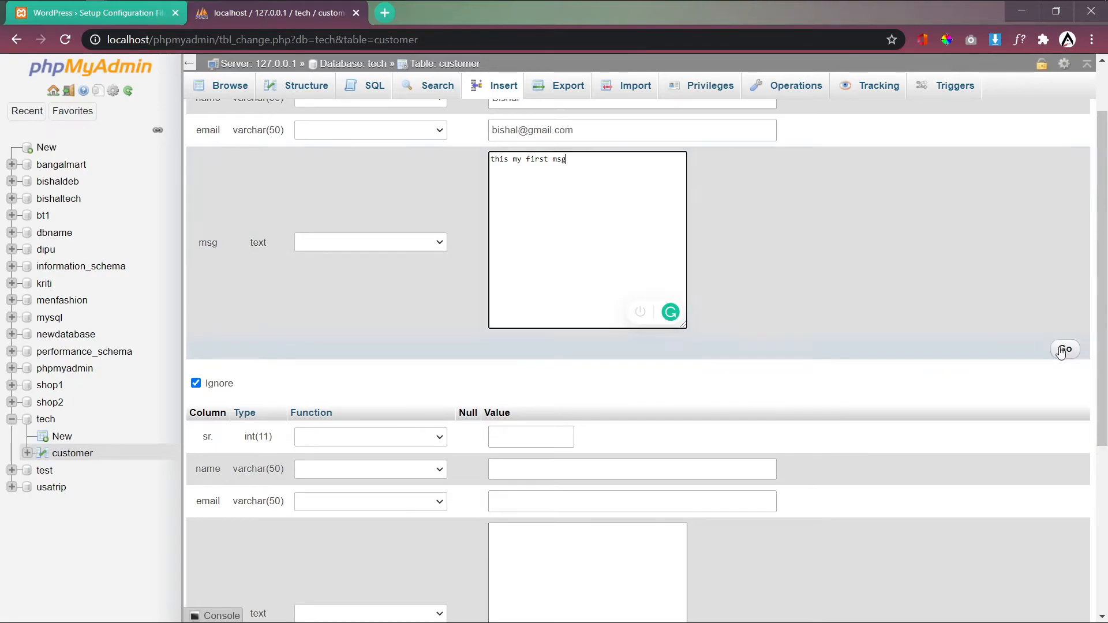
pyautogui.click(1063, 351)
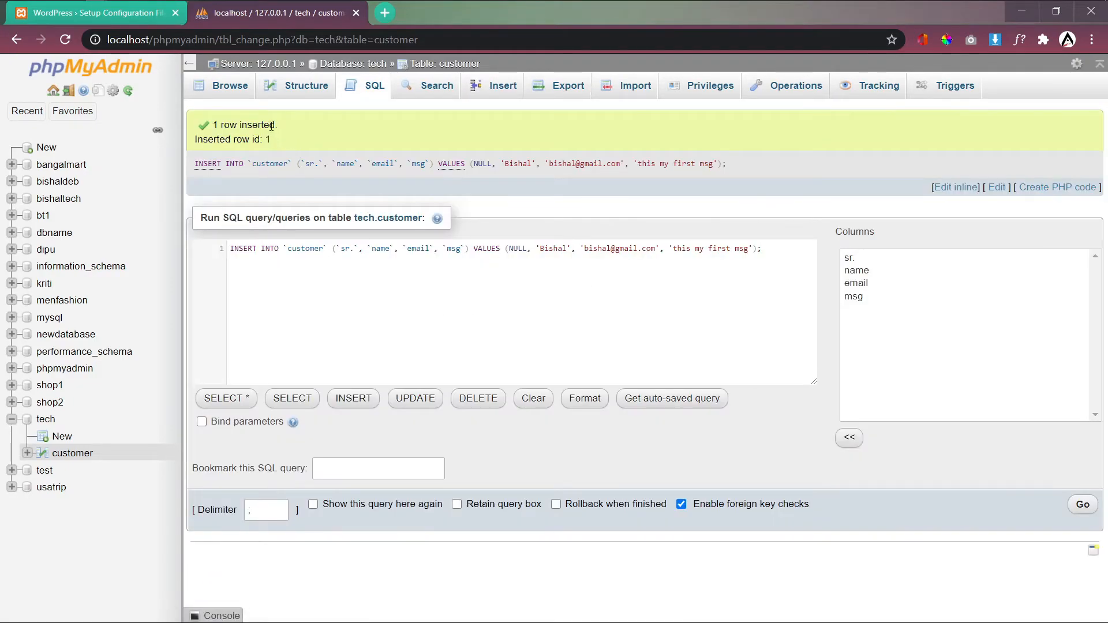
# Step: Browse the customer table's single row (sr. 1), then return to the WordPress database name field
pyautogui.click(237, 88)
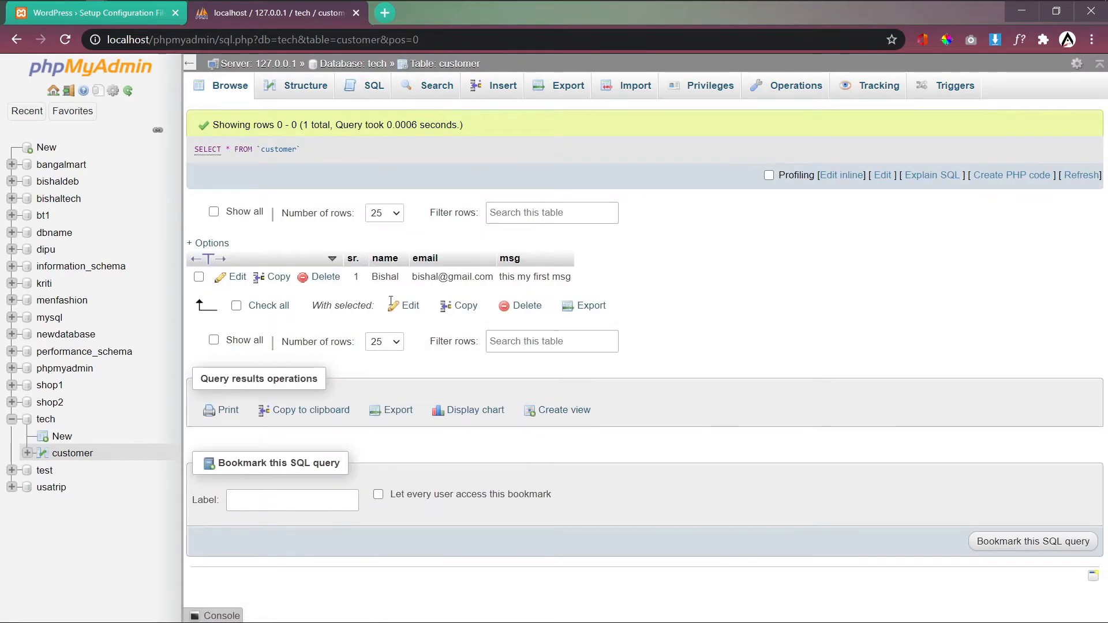
pyautogui.doubleClick(357, 276)
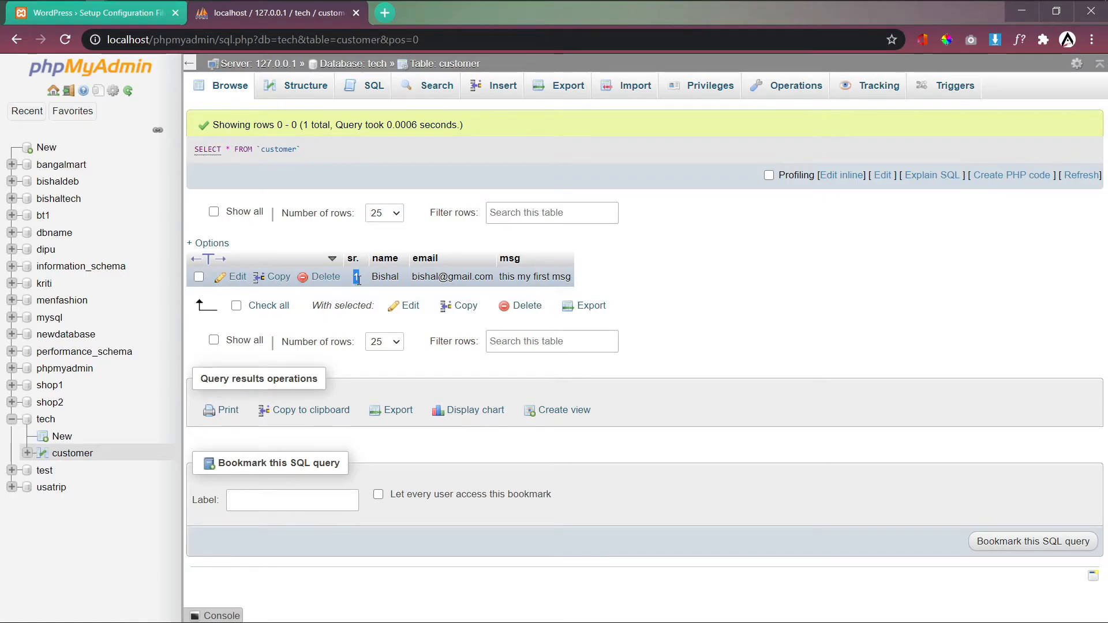
pyautogui.click(360, 279)
pyautogui.moveTo(360, 278); pyautogui.dragTo(354, 278)
pyautogui.doubleClick(357, 278)
pyautogui.click(415, 281)
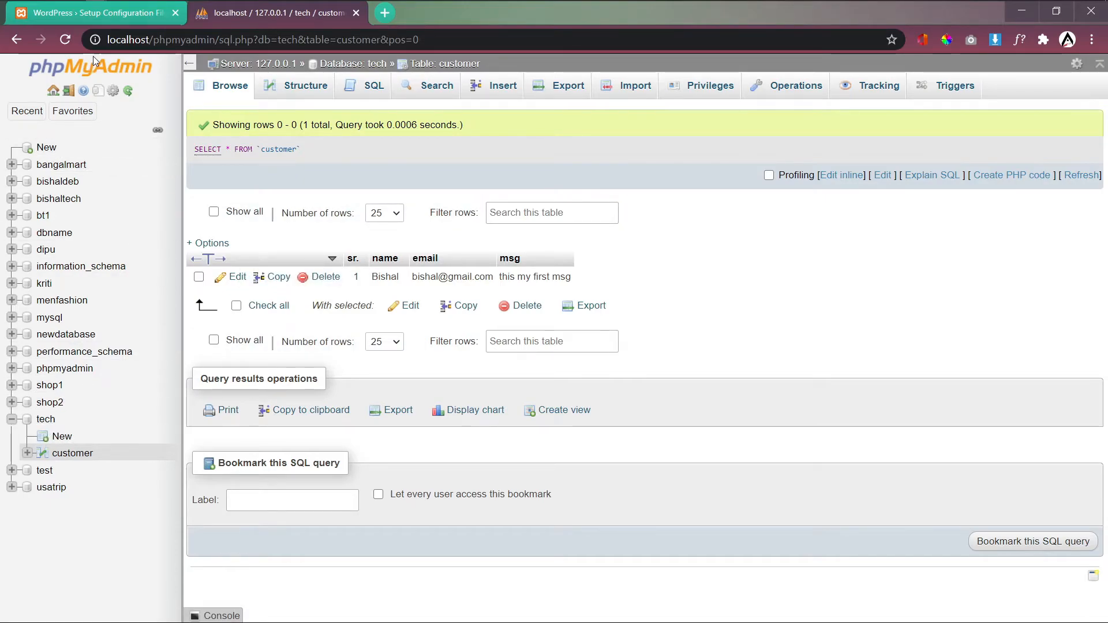
pyautogui.hotkey('ctrl', '1')
pyautogui.hotkey('ctrl', 'a')
# Step: Enter database name tech, username root, a blank password and host localhost
pyautogui.write('tec')
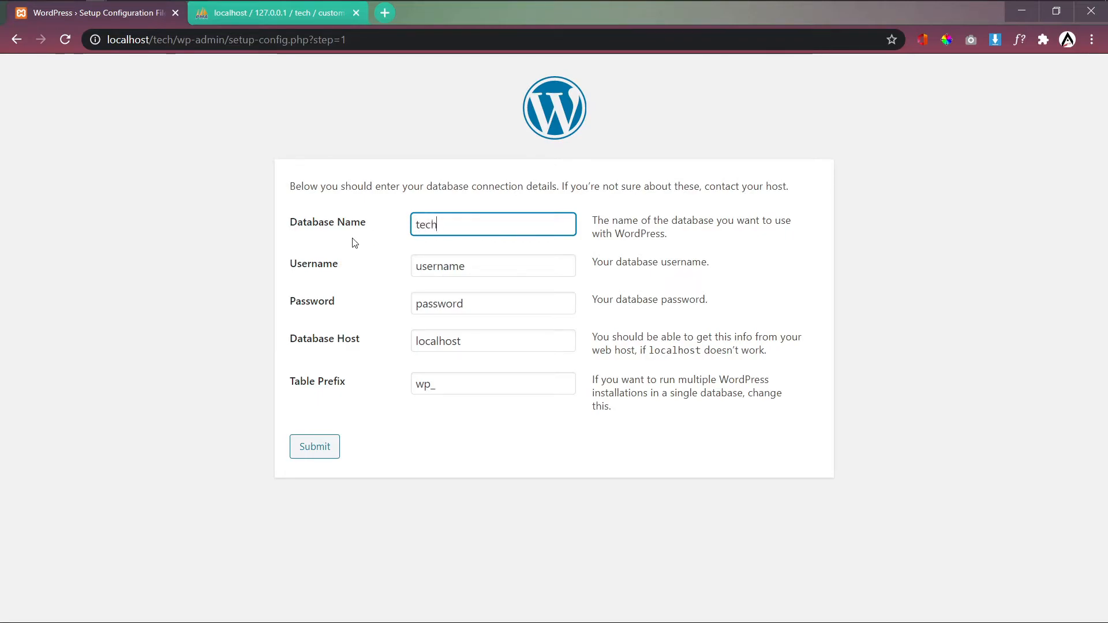
pyautogui.press('Tab')
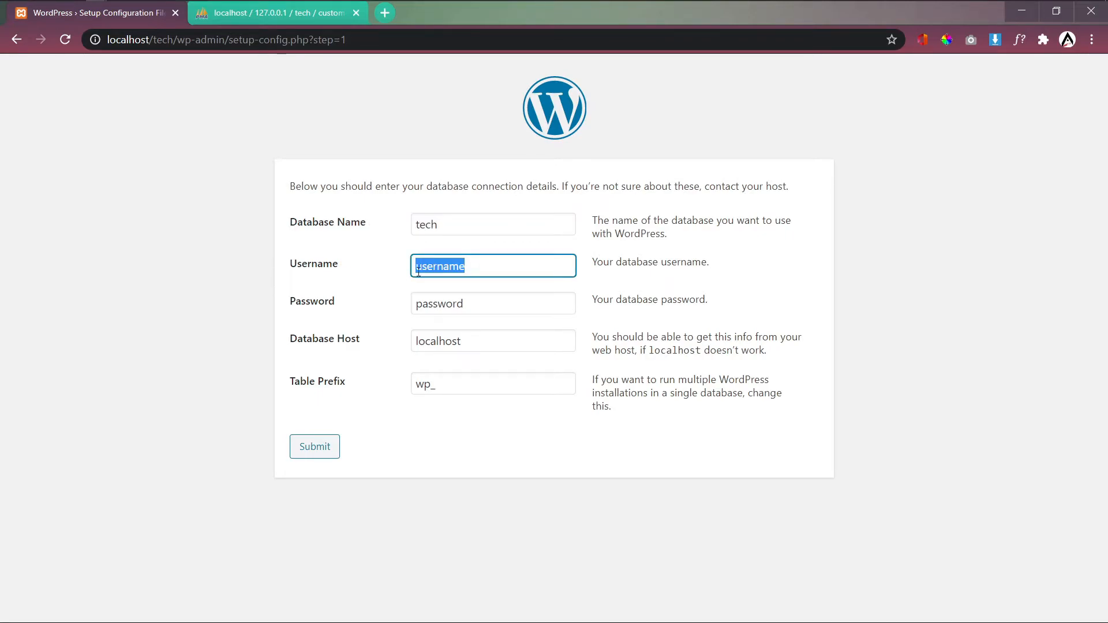
pyautogui.write('root')
pyautogui.click(348, 282)
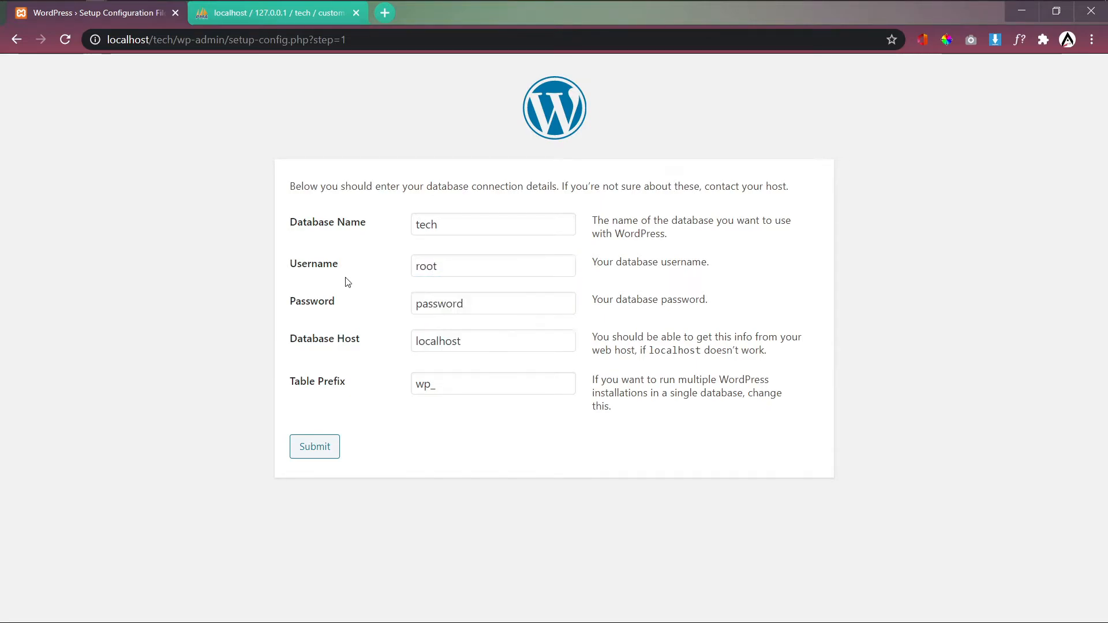
pyautogui.doubleClick(512, 306)
pyautogui.press('BackSpace')
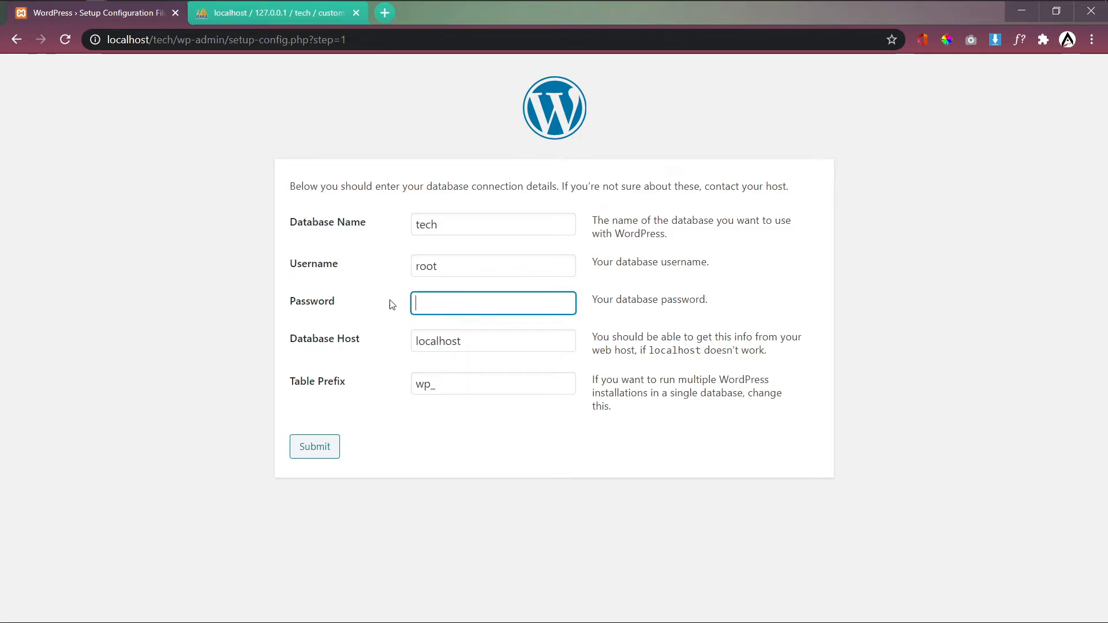
pyautogui.doubleClick(487, 342)
pyautogui.click(375, 374)
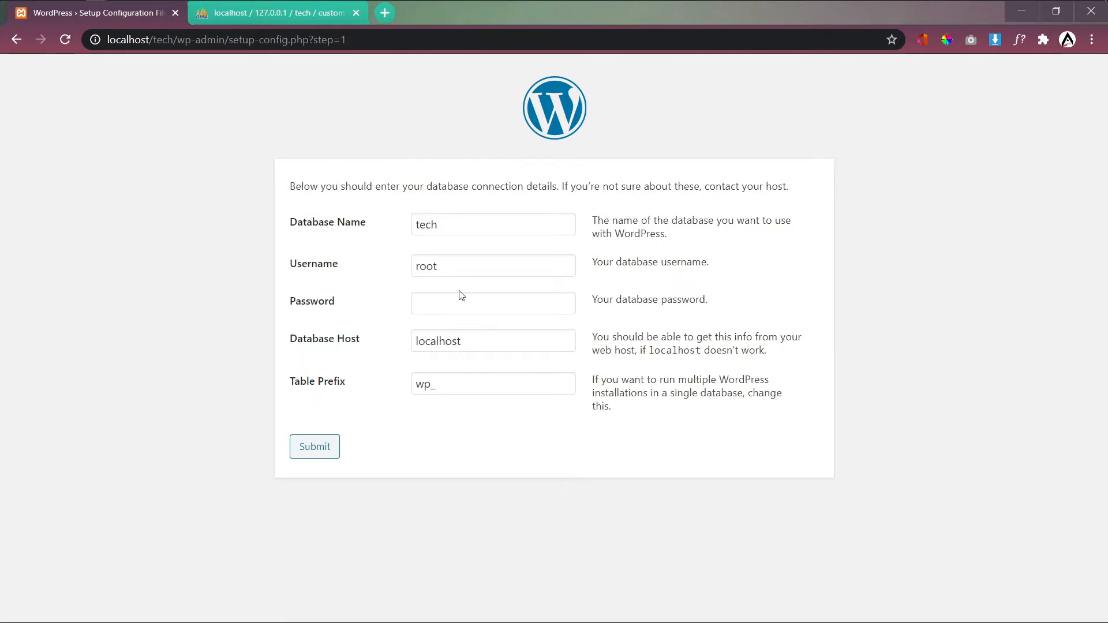
# Step: Recheck the root username, empty password and localhost host fields
pyautogui.click(449, 270)
pyautogui.click(363, 304)
pyautogui.click(448, 307)
pyautogui.click(387, 309)
pyautogui.doubleClick(426, 266)
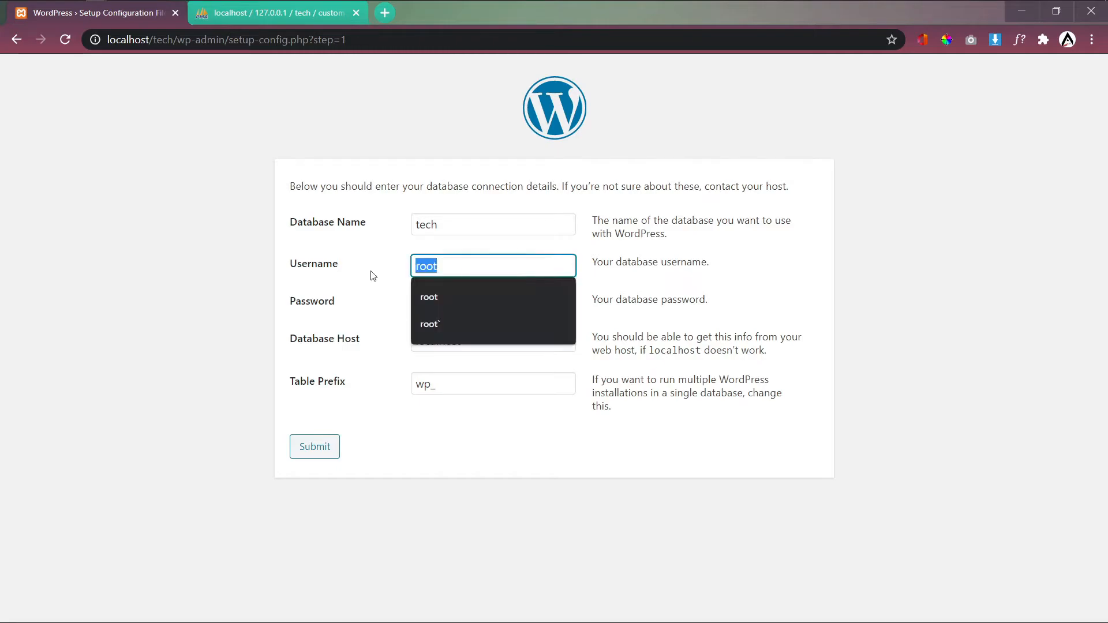
pyautogui.click(273, 287)
pyautogui.click(448, 304)
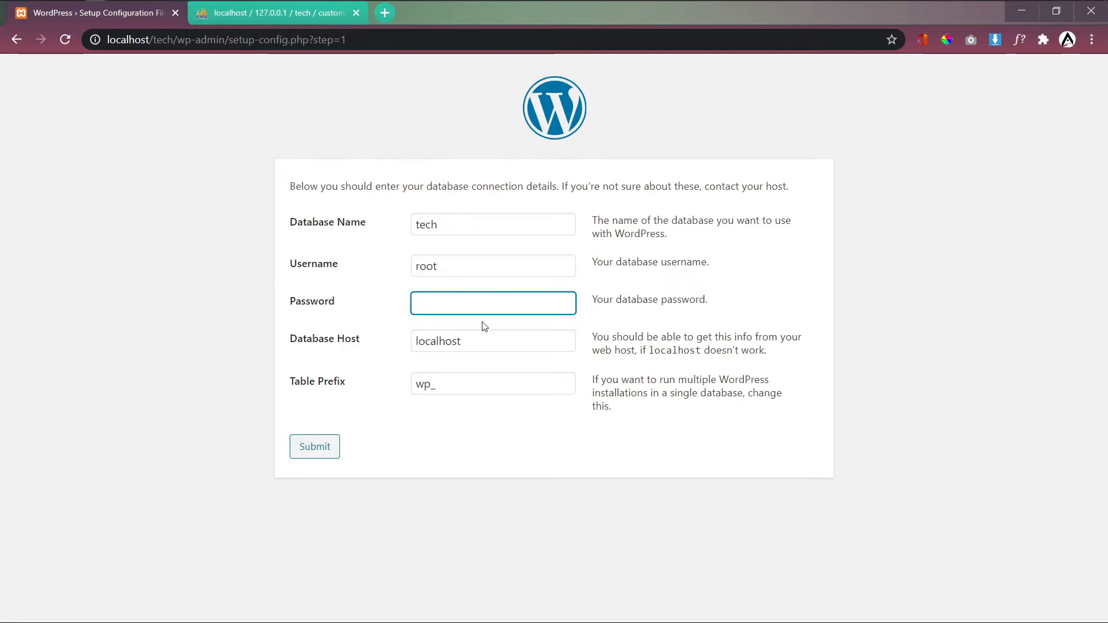
pyautogui.doubleClick(520, 346)
pyautogui.click(496, 347)
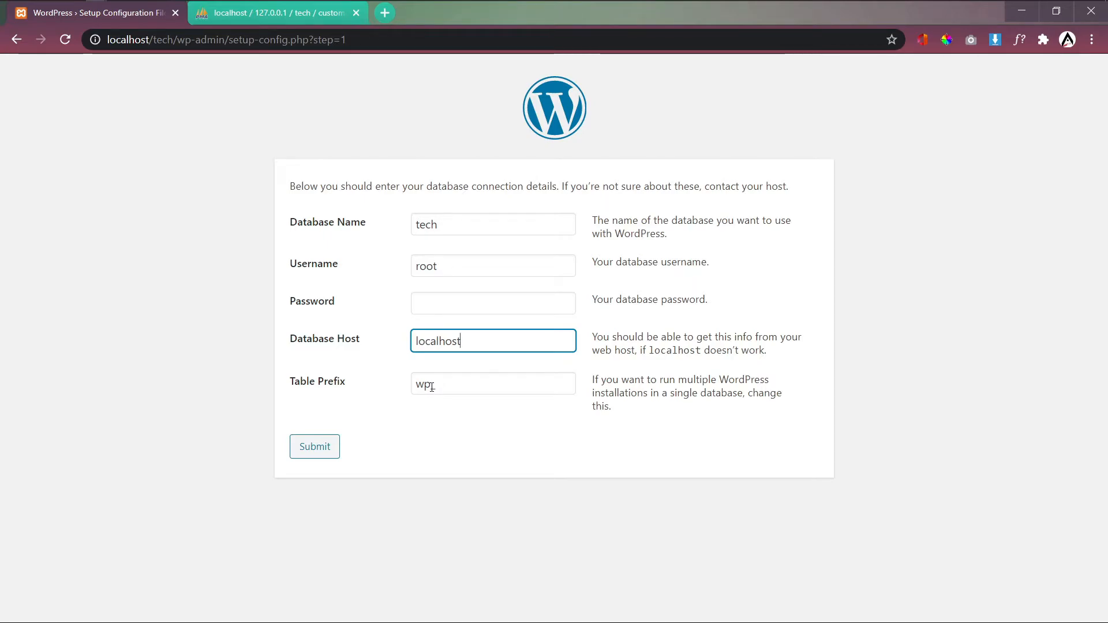
# Step: Change the table prefix from wp_ to tech_ and submit the connection details
pyautogui.doubleClick(431, 385)
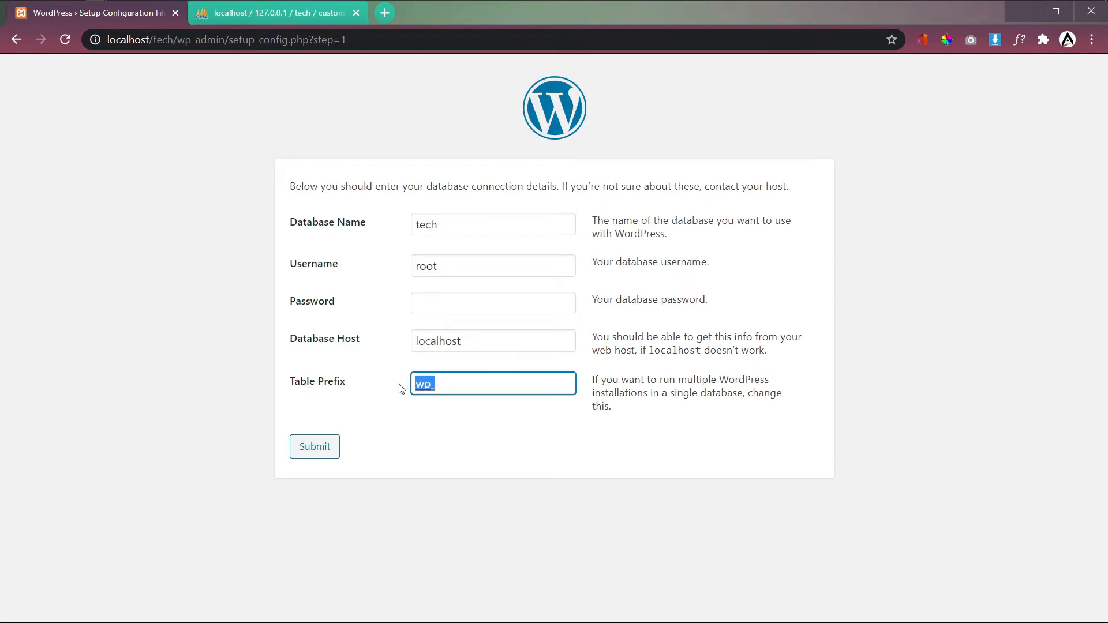
pyautogui.click(435, 385)
pyautogui.press('BackSpace')
pyautogui.write('tech_')
pyautogui.click(475, 449)
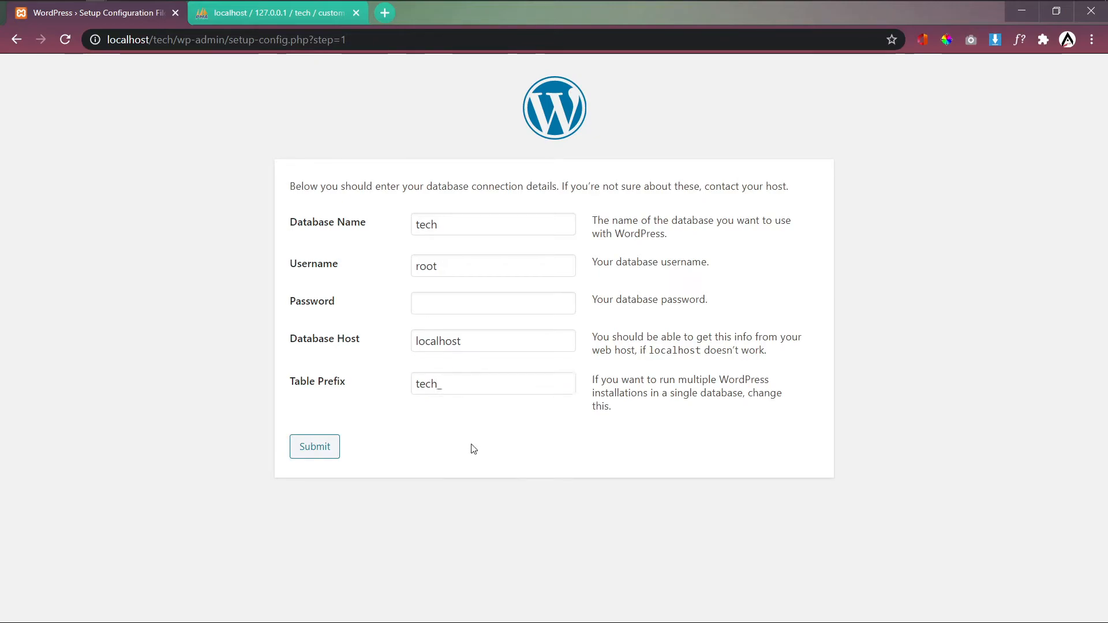
pyautogui.click(335, 454)
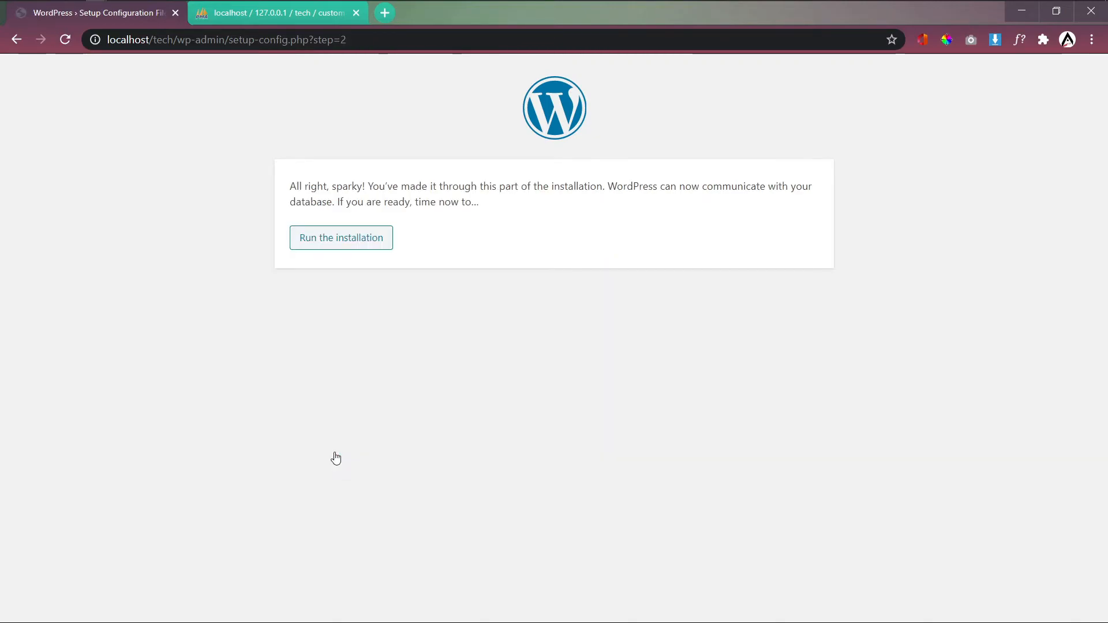
# Step: Run the installation and fill in site title bishaltech and username admin
pyautogui.click(349, 252)
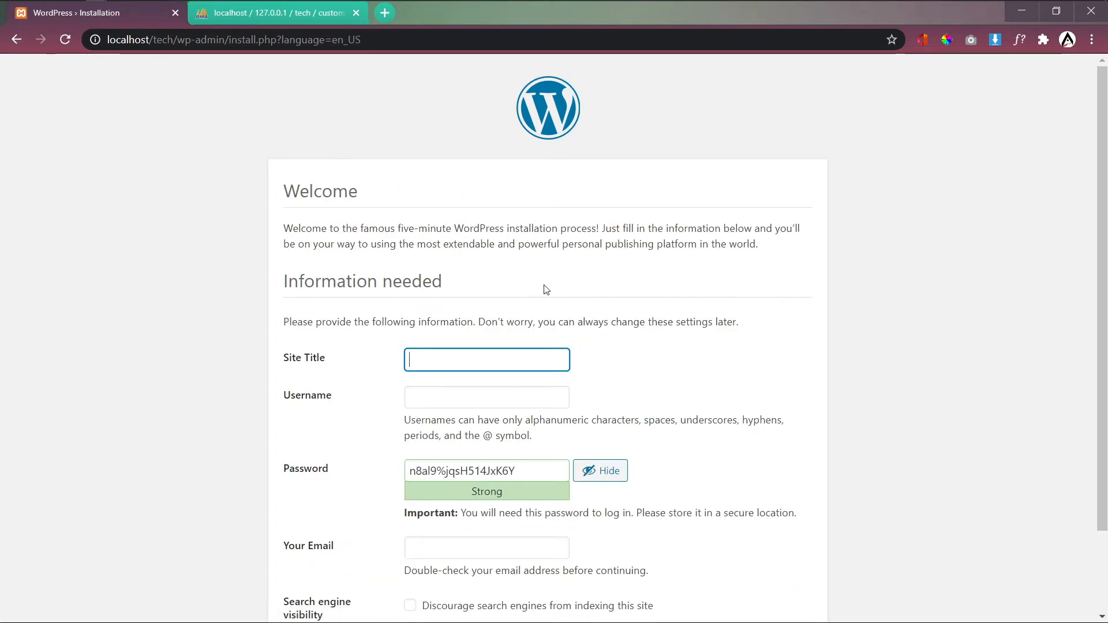
pyautogui.scroll(-1, 546, 289)
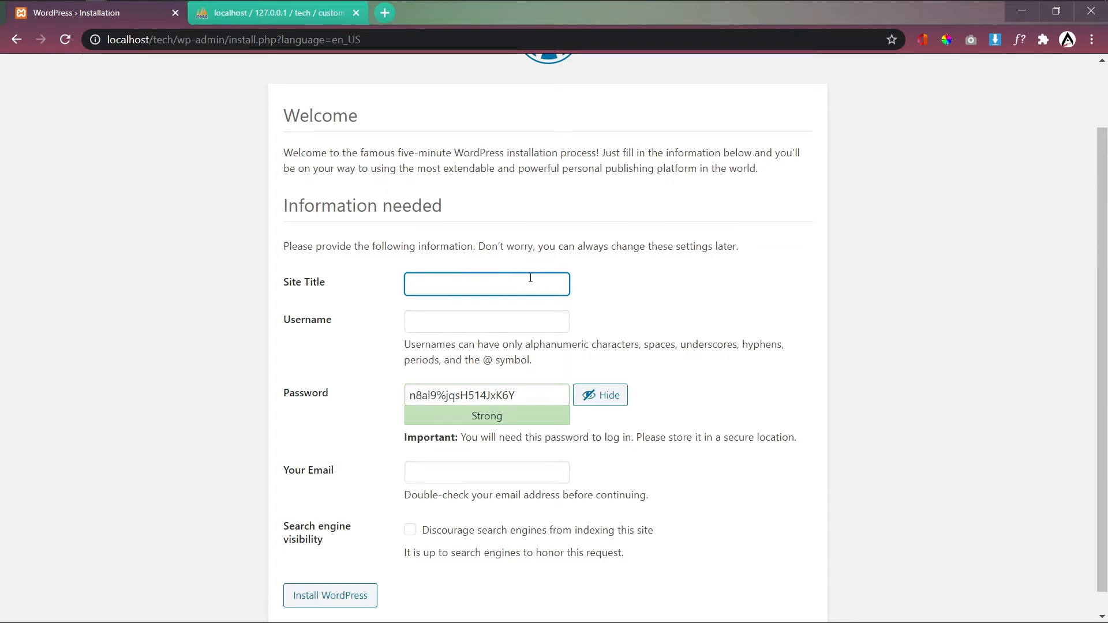
pyautogui.click(460, 287)
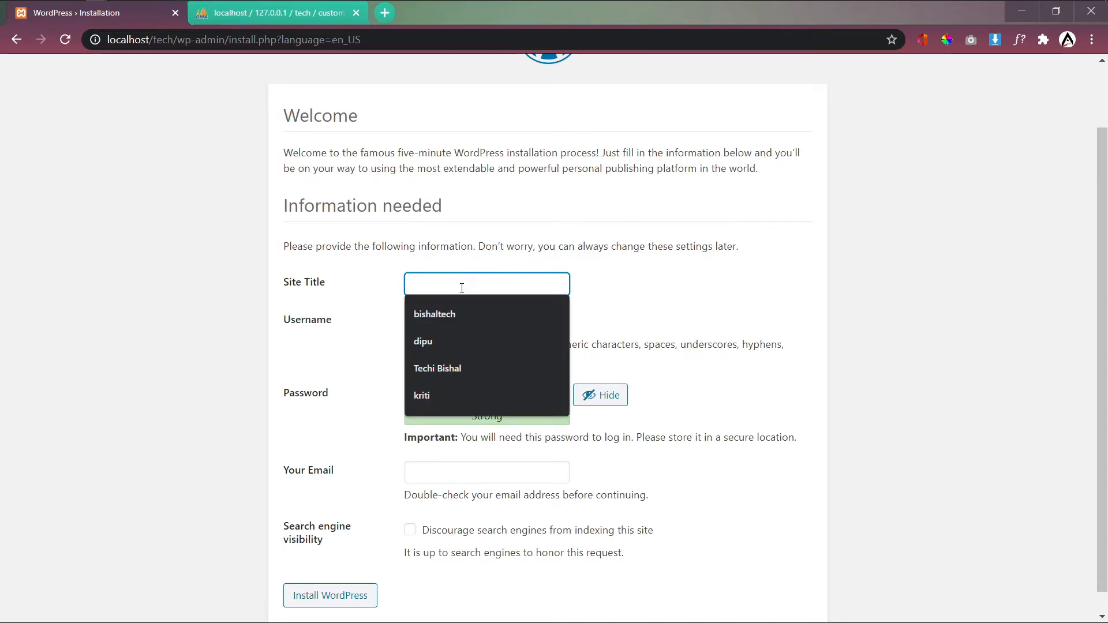
pyautogui.click(460, 316)
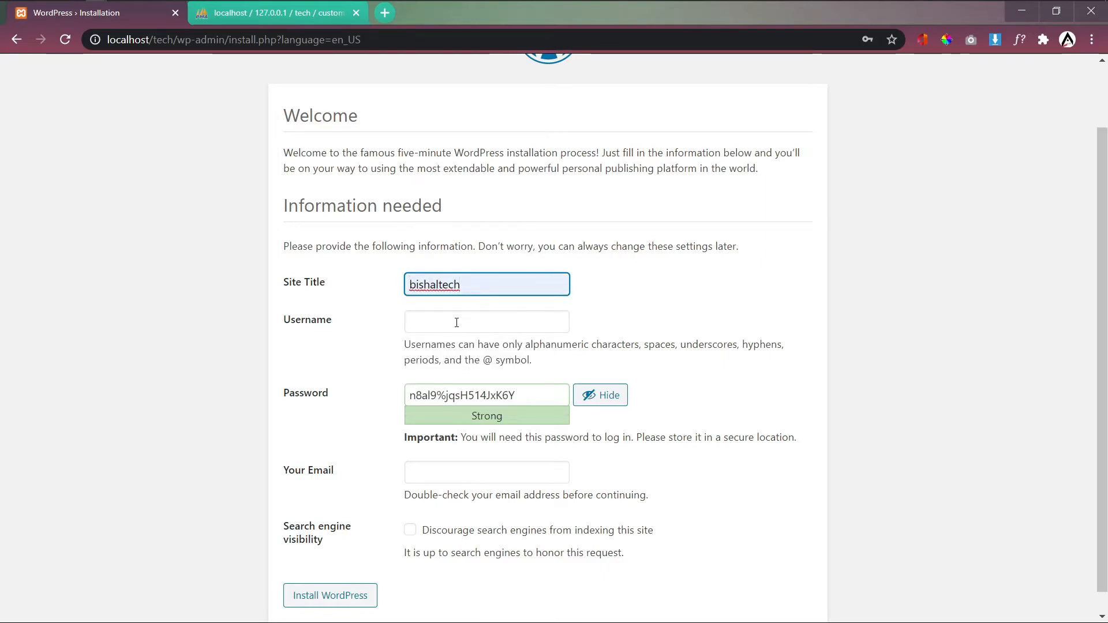
pyautogui.click(456, 324)
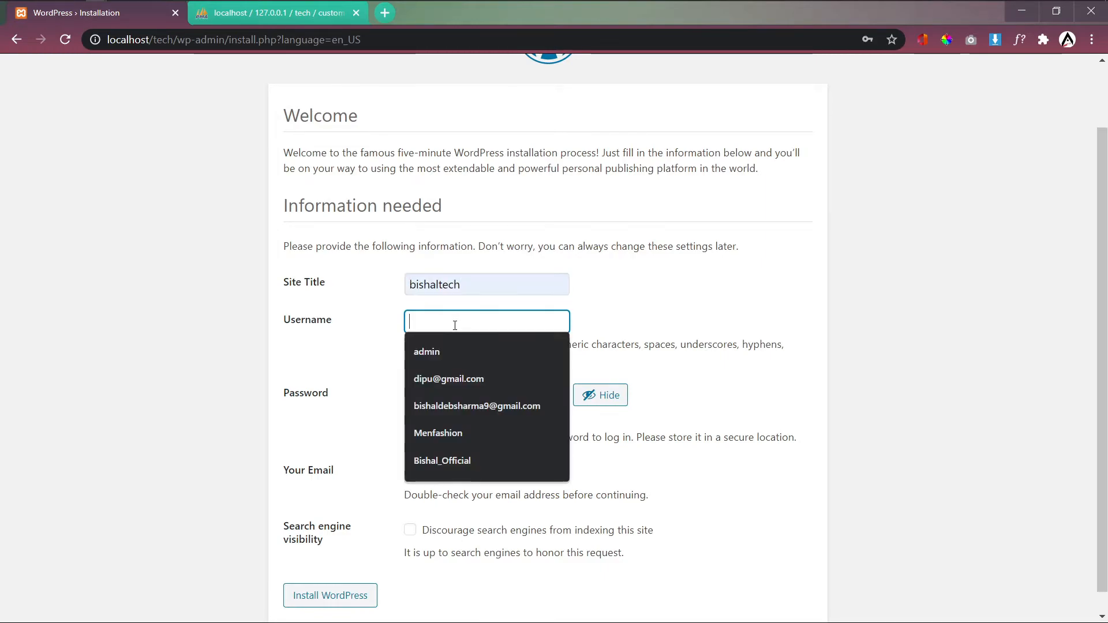
pyautogui.click(445, 358)
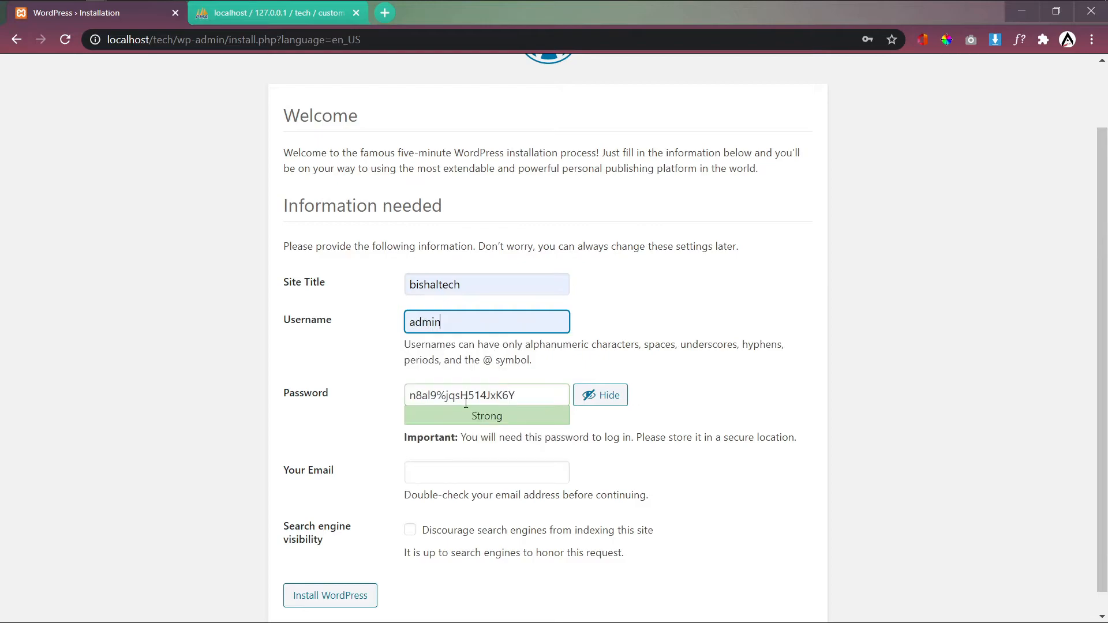
# Step: Replace the generated password with a very weak one and confirm using the weak password
pyautogui.moveTo(517, 395); pyautogui.dragTo(402, 400)
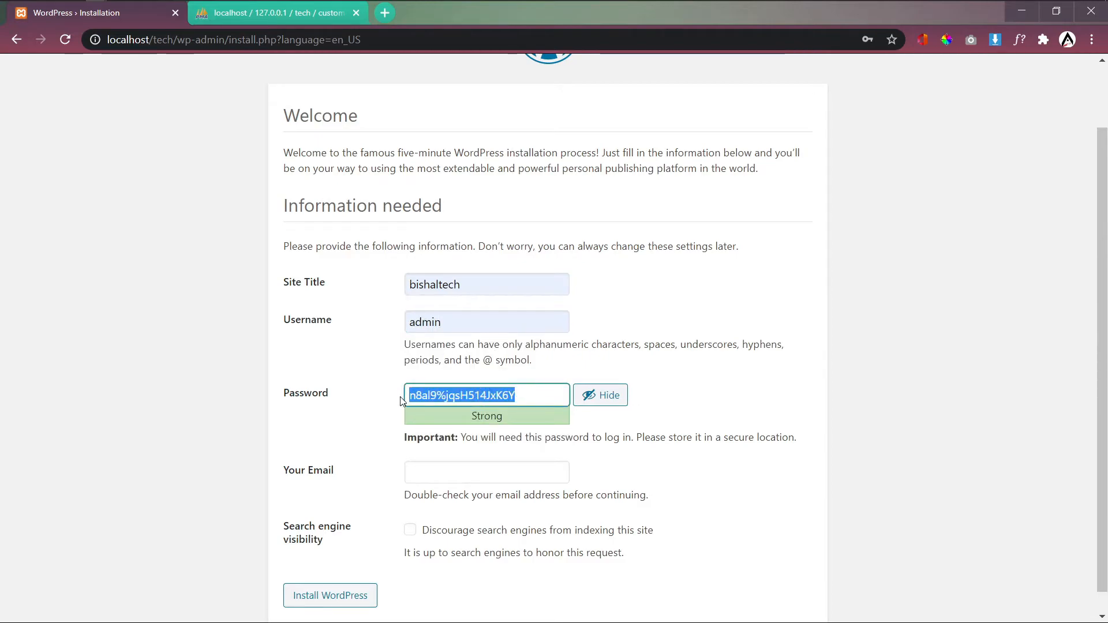
pyautogui.write('admin')
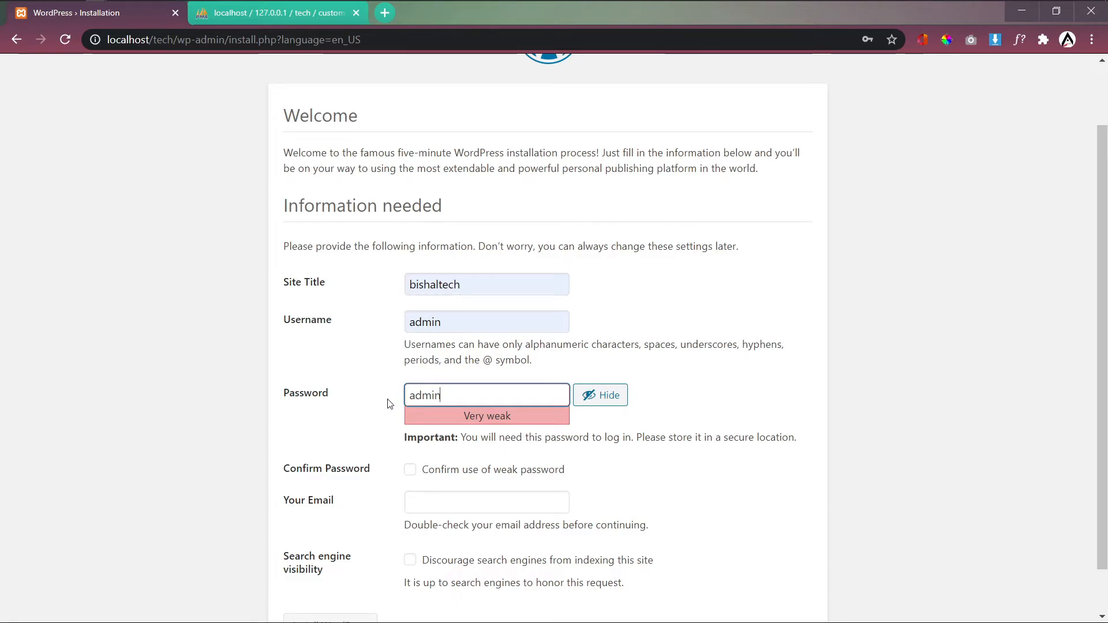
pyautogui.click(388, 404)
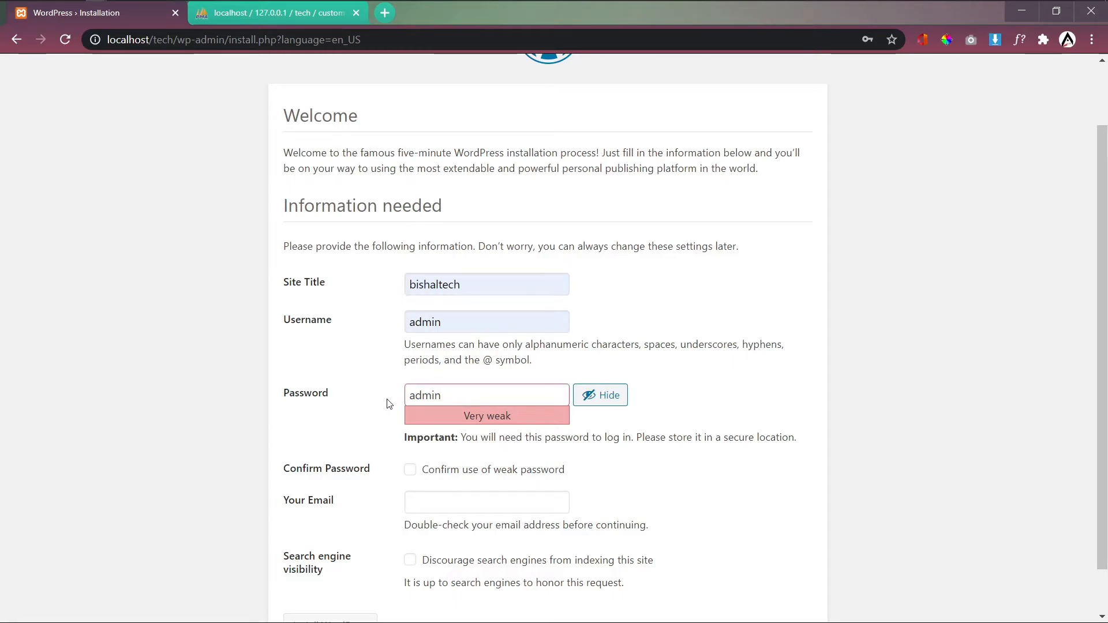
pyautogui.doubleClick(456, 395)
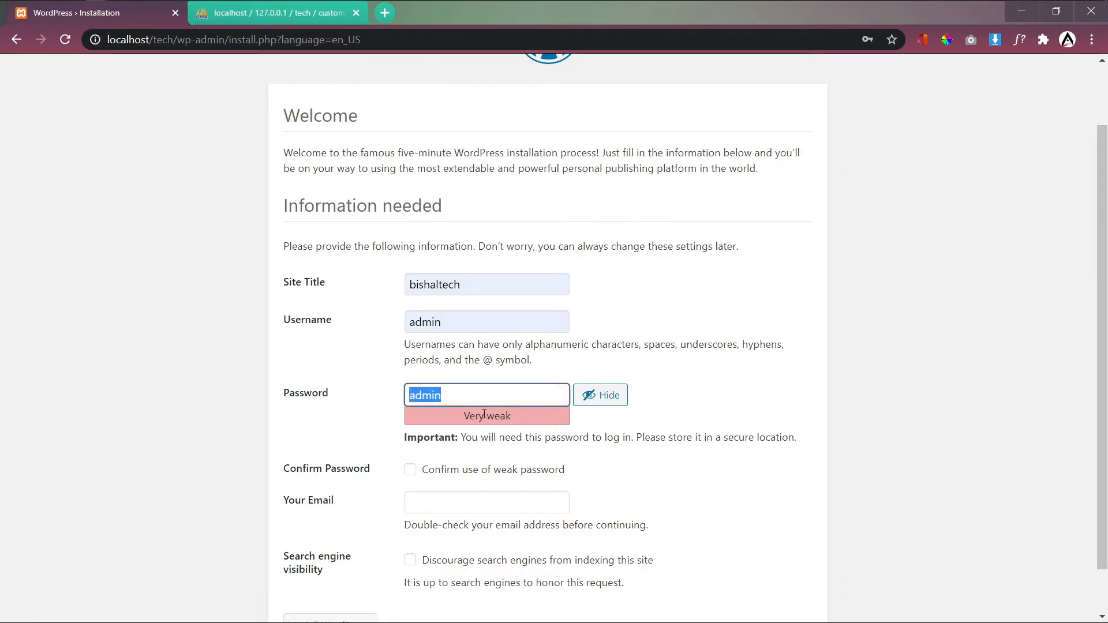
pyautogui.click(465, 396)
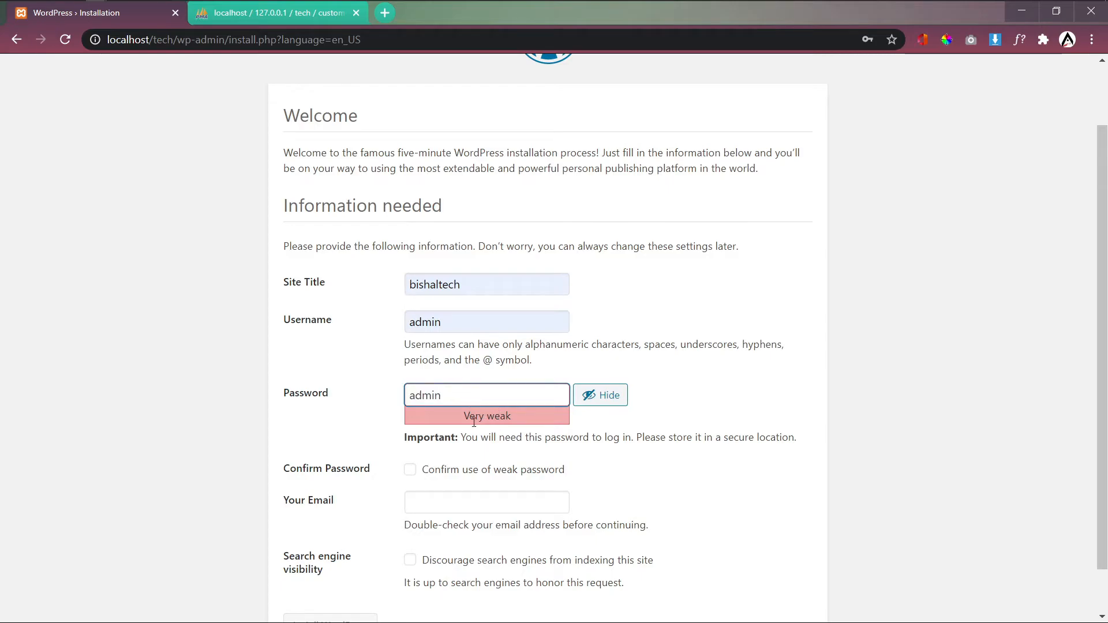
pyautogui.tripleClick(474, 422)
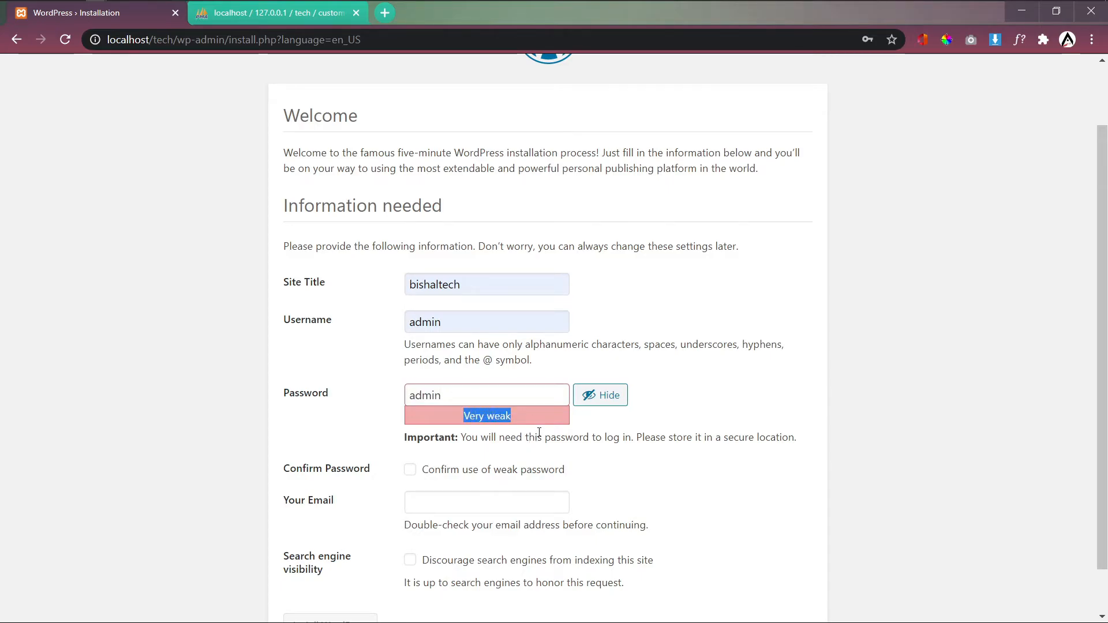
pyautogui.click(518, 443)
pyautogui.click(410, 470)
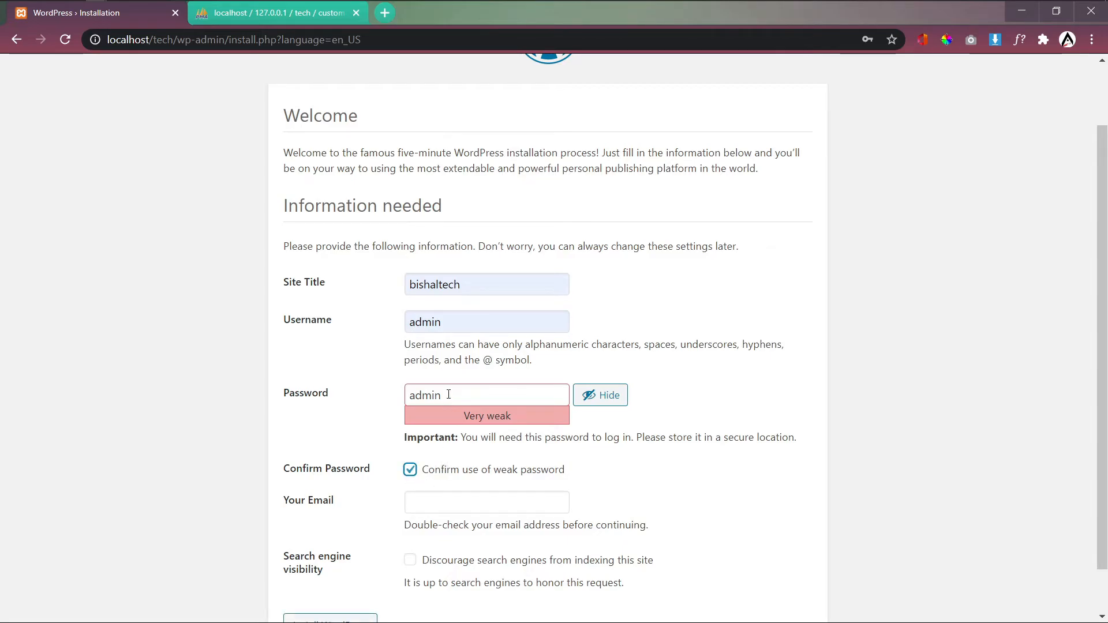
# Step: Fill in the saved admin e-mail address and install WordPress
pyautogui.scroll(-1, 460, 474)
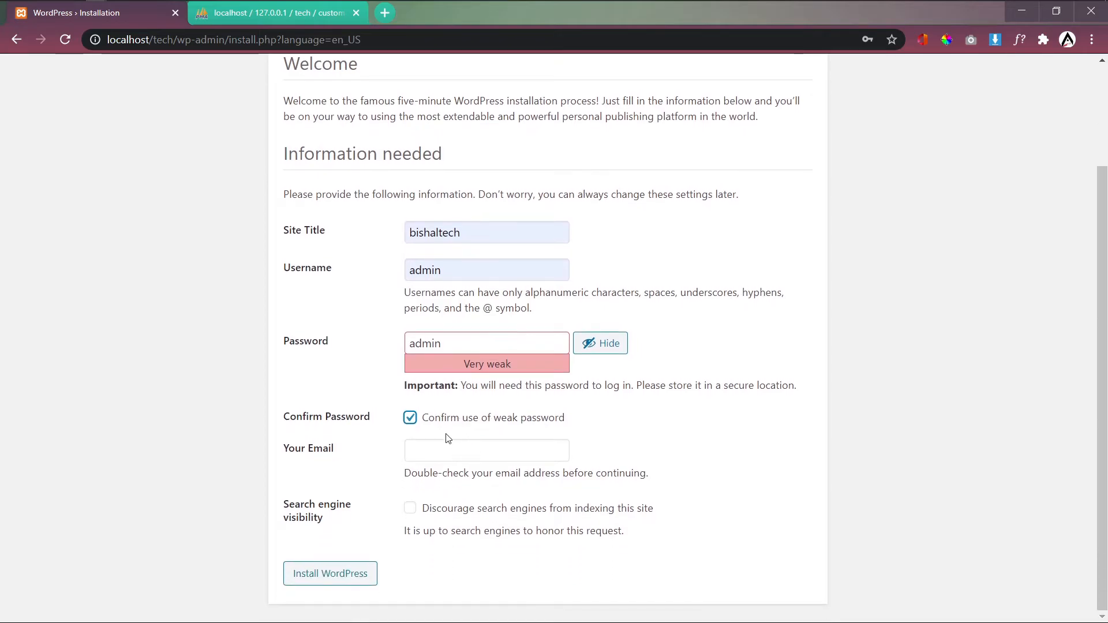
pyautogui.click(459, 446)
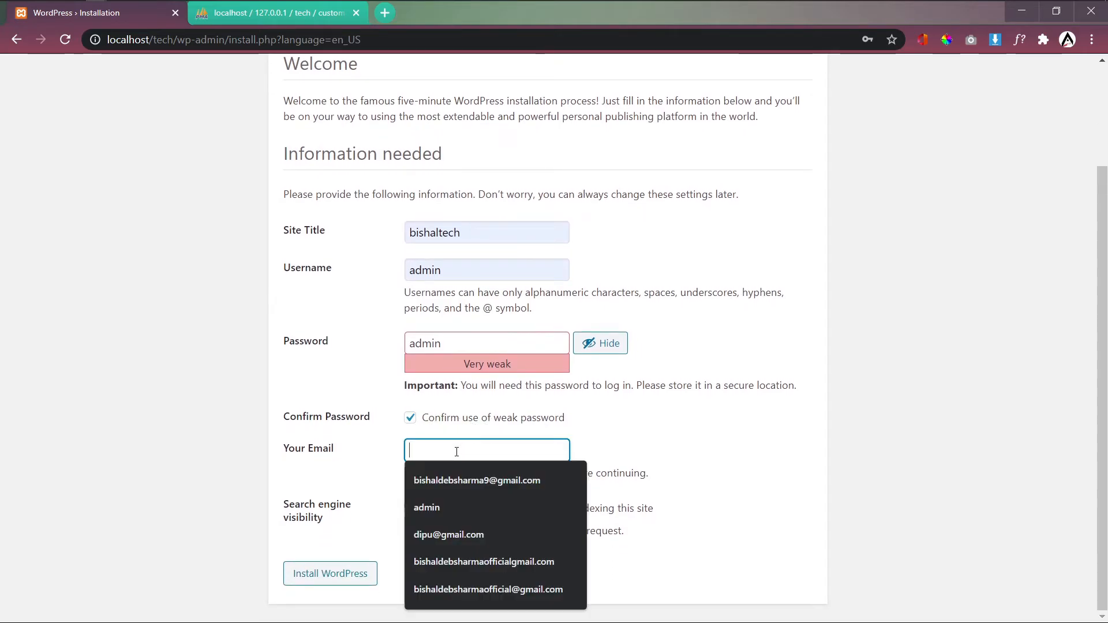
pyautogui.click(470, 481)
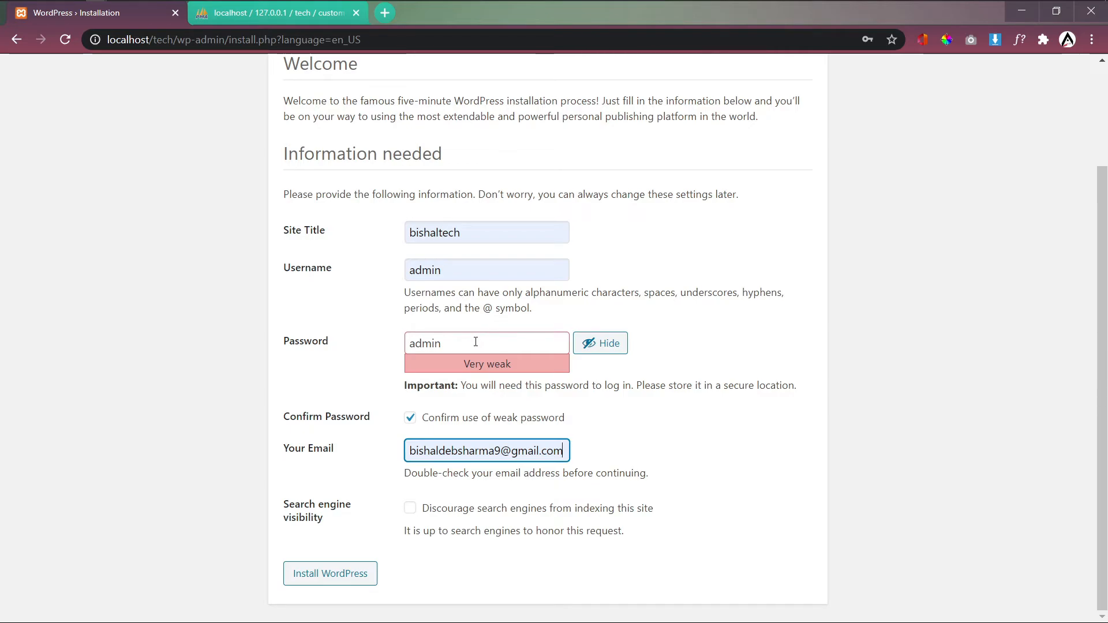
pyautogui.click(333, 588)
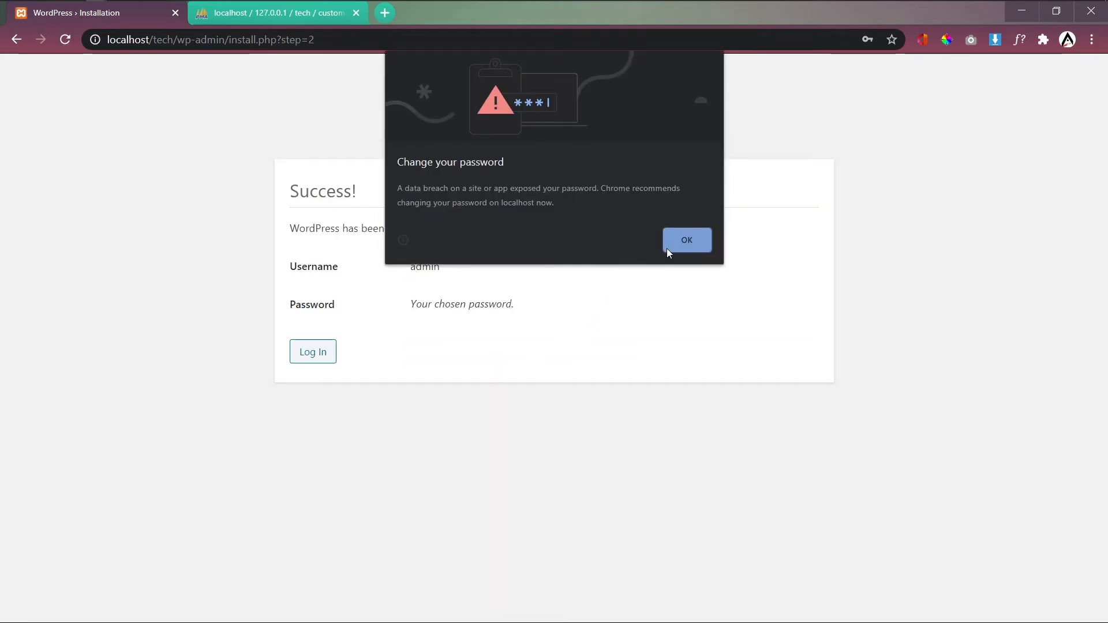
# Step: Dismiss the browser's password warning and go from the Success page to the login page
pyautogui.click(687, 240)
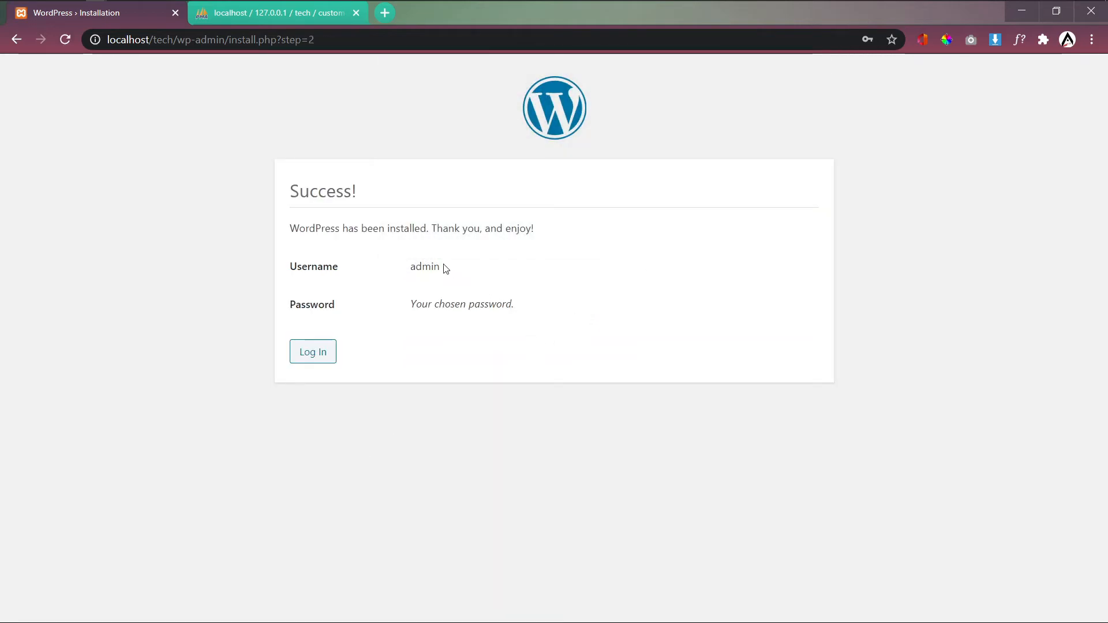
pyautogui.moveTo(445, 268); pyautogui.dragTo(357, 272)
pyautogui.click(393, 350)
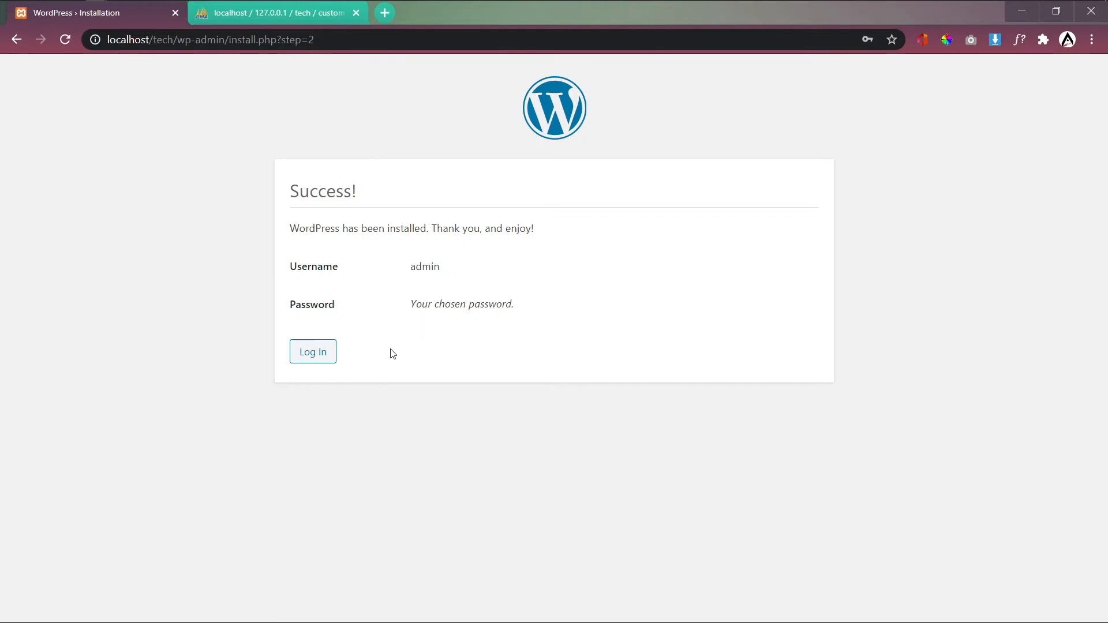
pyautogui.click(323, 359)
# Step: Log in with username admin and the new password
pyautogui.click(477, 283)
pyautogui.write('admin')
pyautogui.press('Tab')
pyautogui.write('ad')
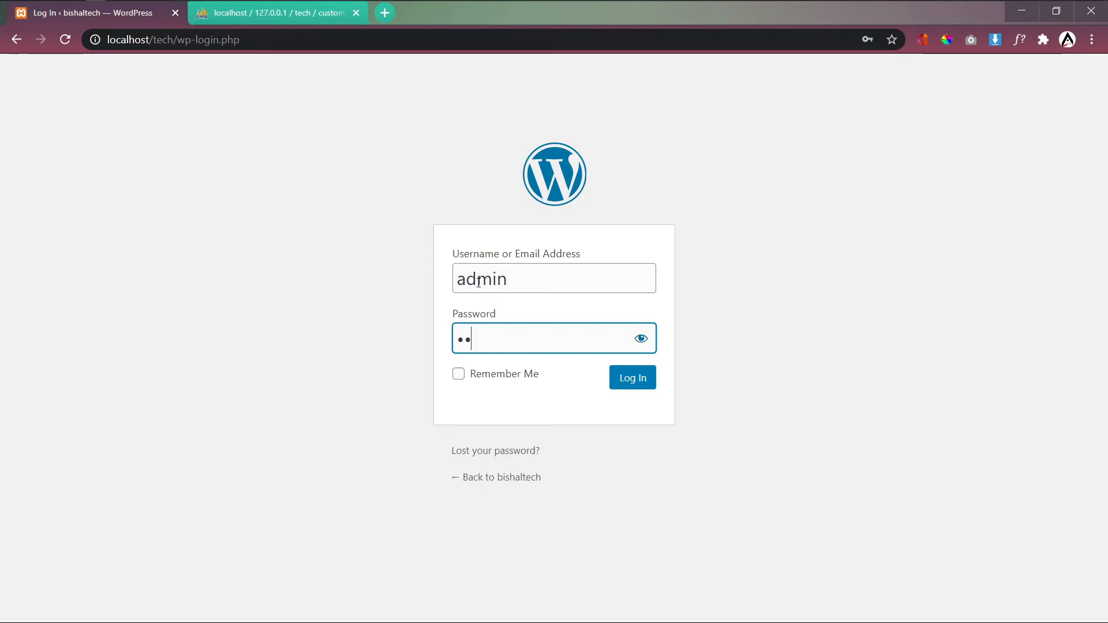
pyautogui.press('Return')
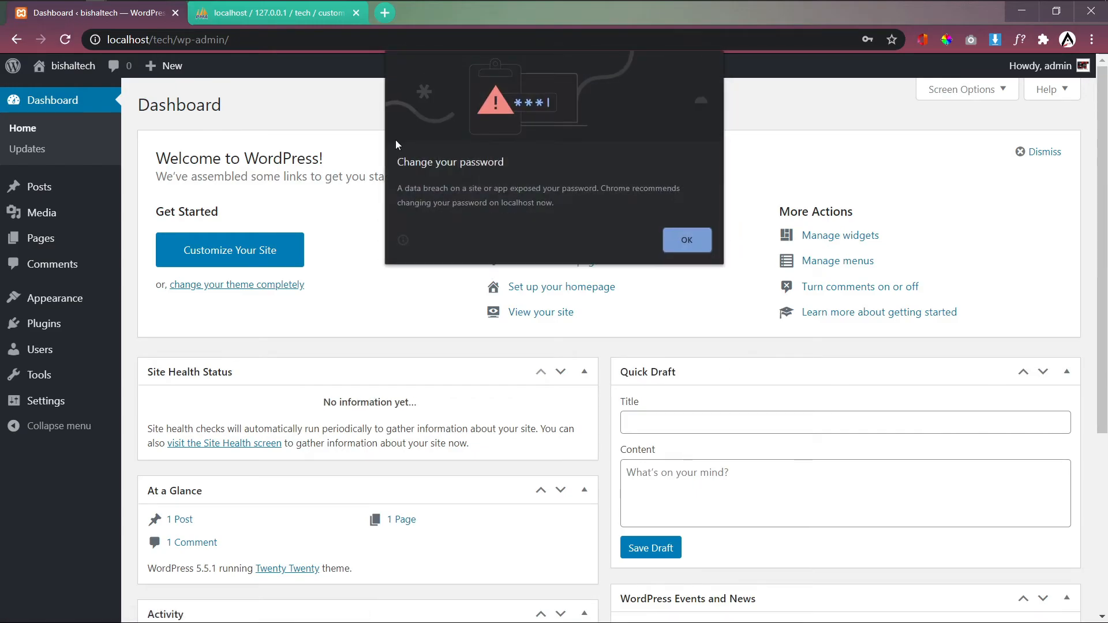
# Step: Dismiss Chrome's password alert and the Welcome to WordPress panel, then bring up the DroidCam window
pyautogui.click(691, 247)
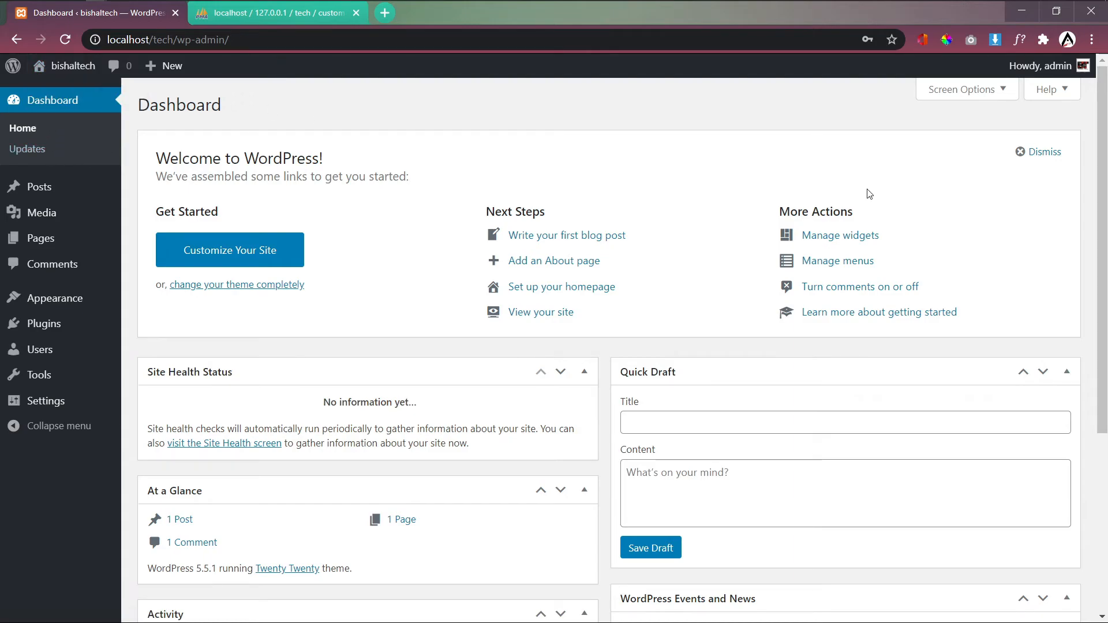
pyautogui.click(1022, 155)
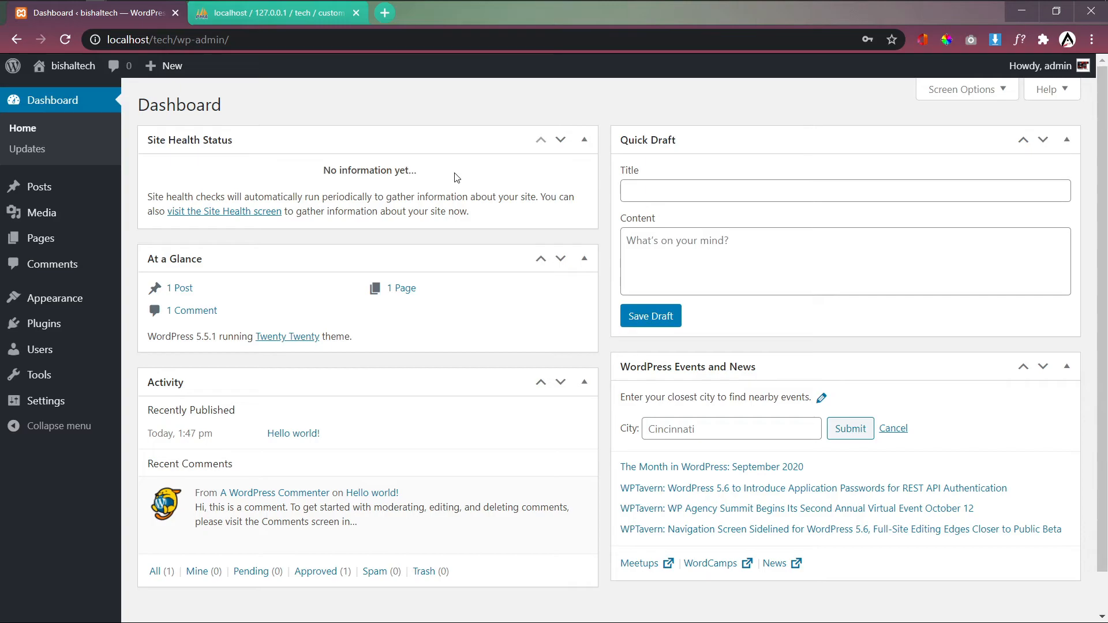
pyautogui.moveTo(277, 7)
pyautogui.click(56, 7)
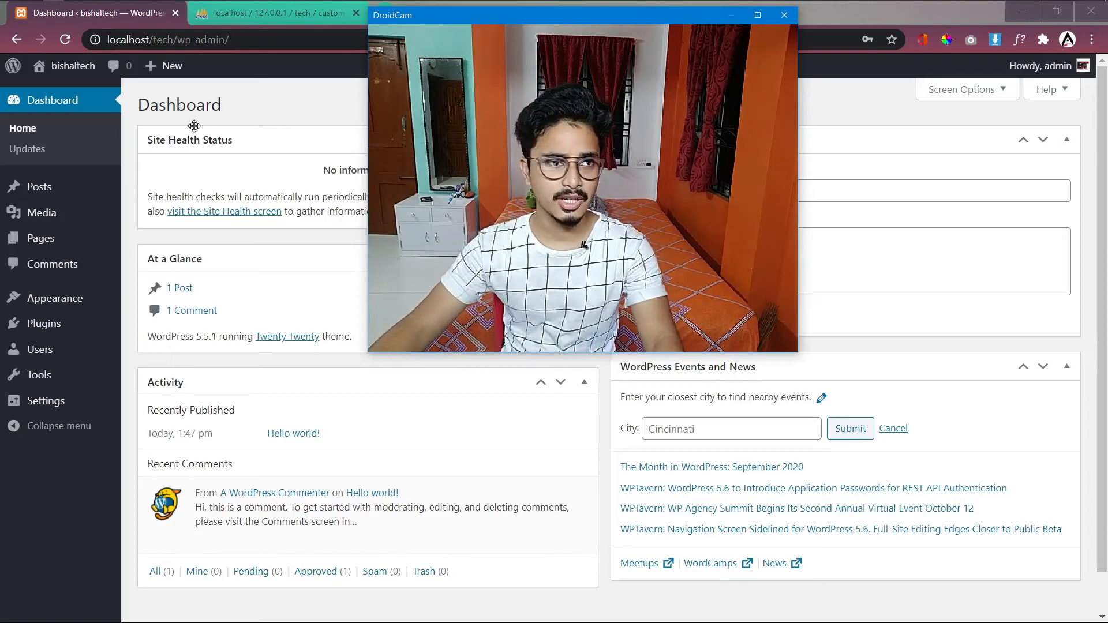
# Step: Open the bishaltech front page in a new tab, look over its Hello world! post, then return to the Dashboard
pyautogui.moveTo(74, 70)
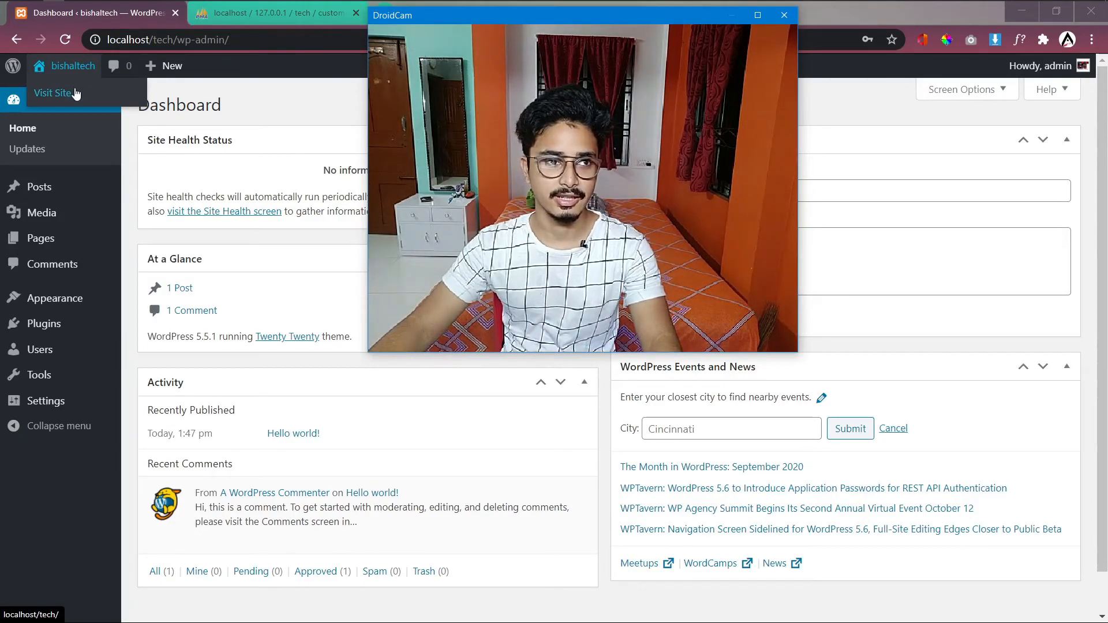
pyautogui.middleClick(73, 86)
pyautogui.click(285, 15)
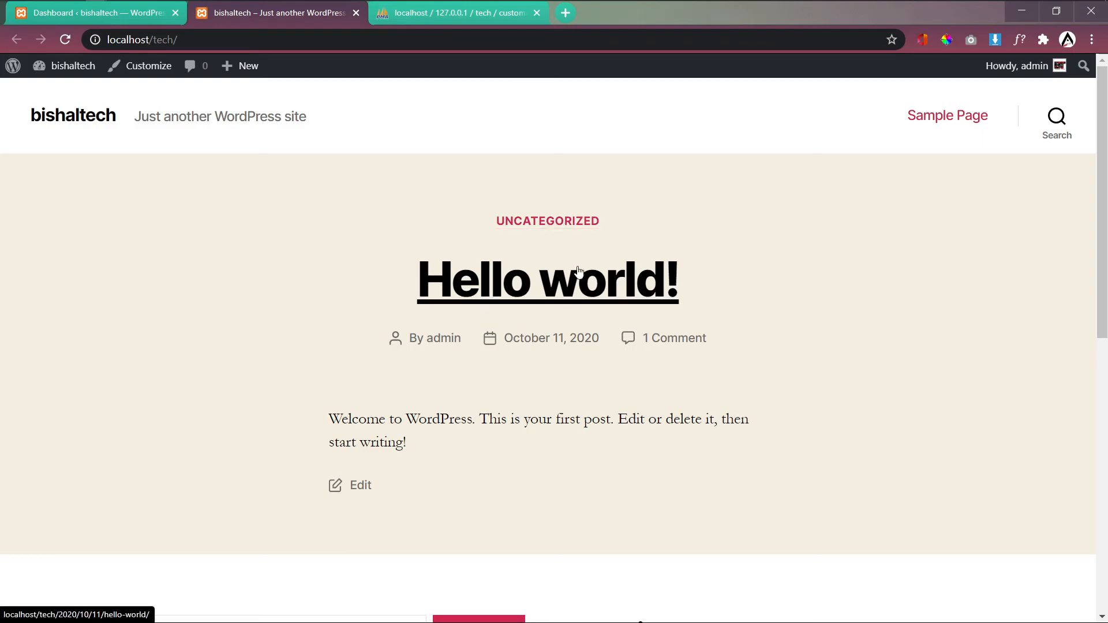
pyautogui.scroll(-10, 577, 271)
pyautogui.scroll(10, 612, 299)
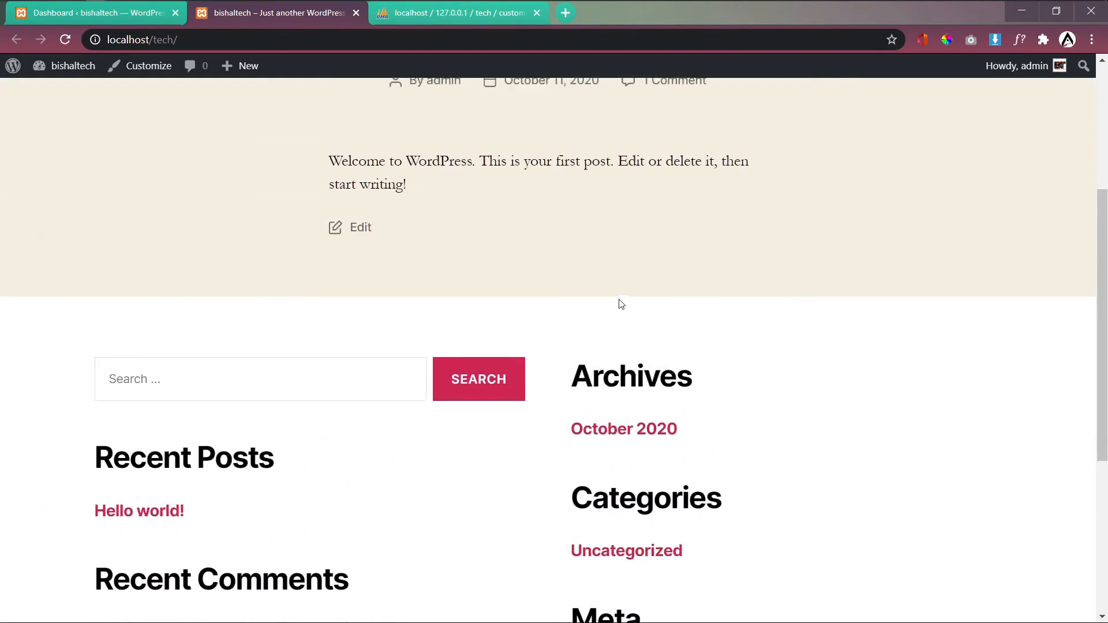
pyautogui.click(55, 13)
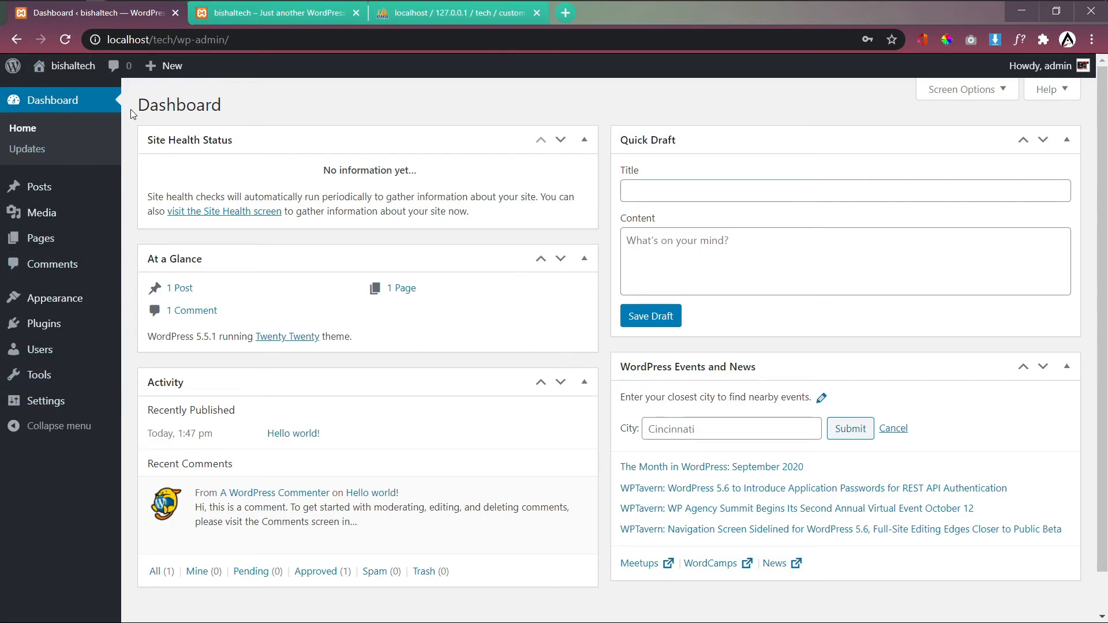
pyautogui.click(53, 8)
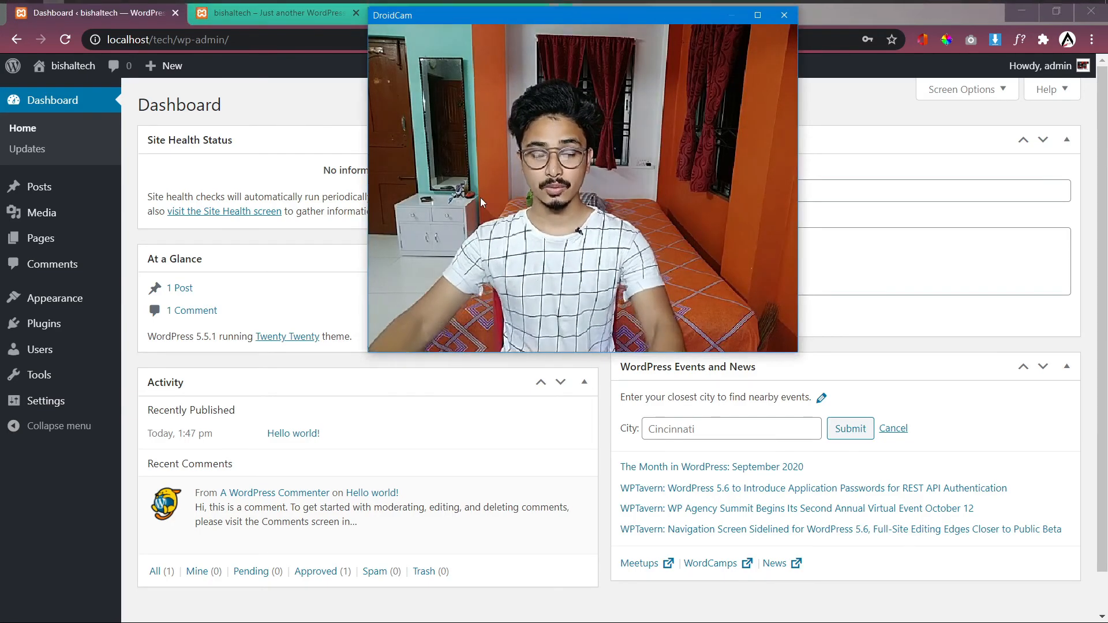